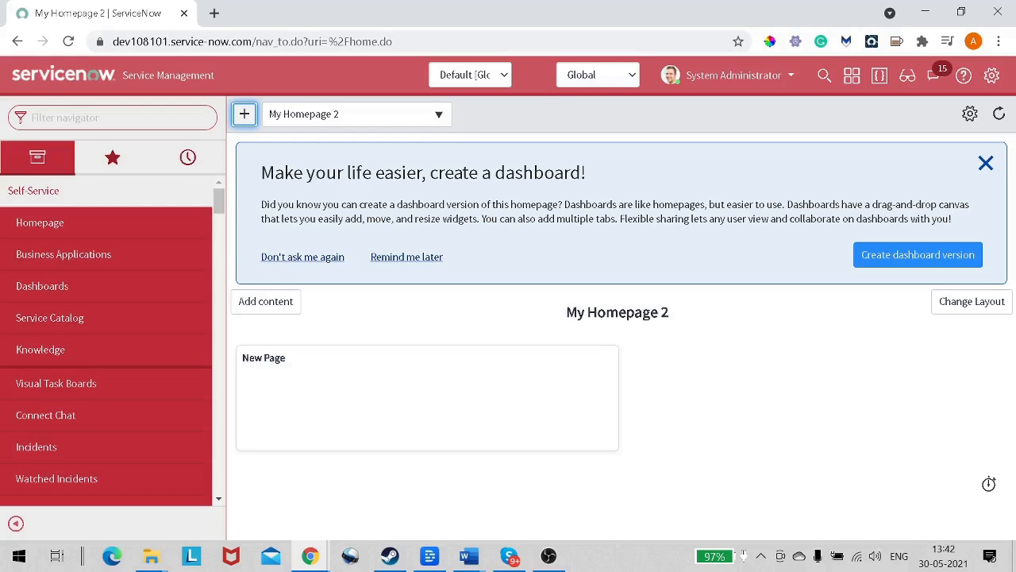
Step: Open the full incident table list using the navigator shortcut incident.LIST
left_click(165, 118)
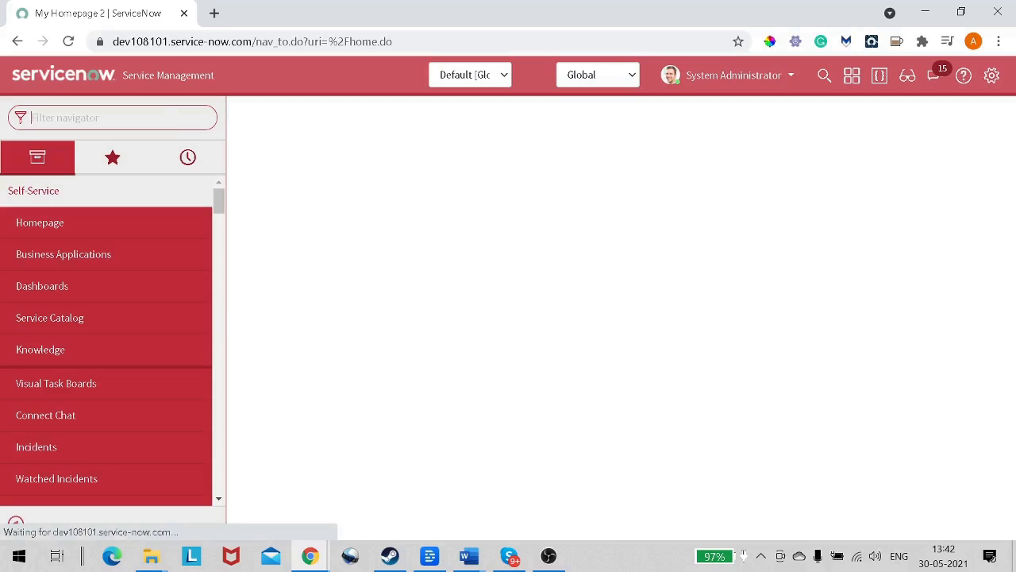
type("incident")
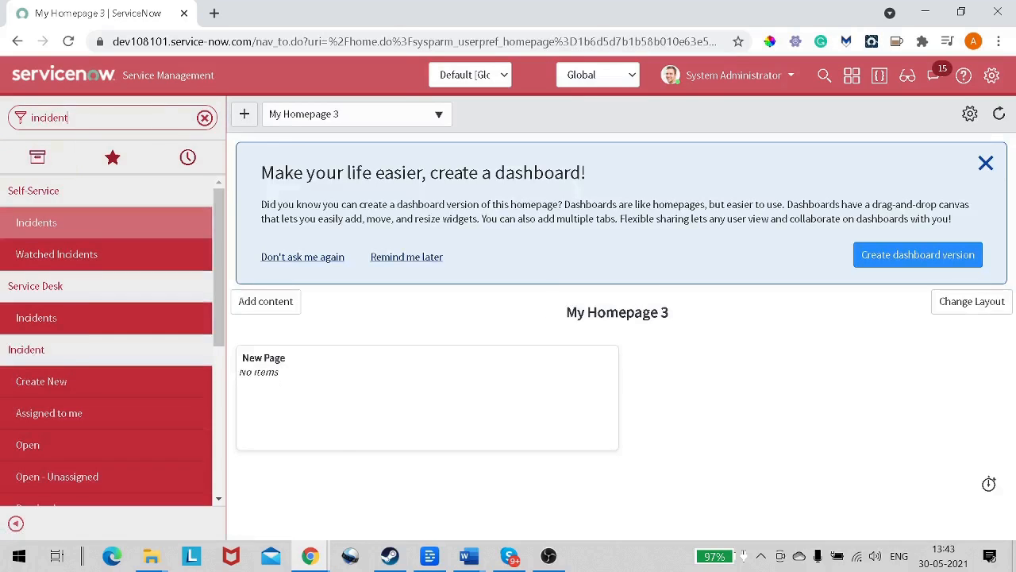
type(".LIST")
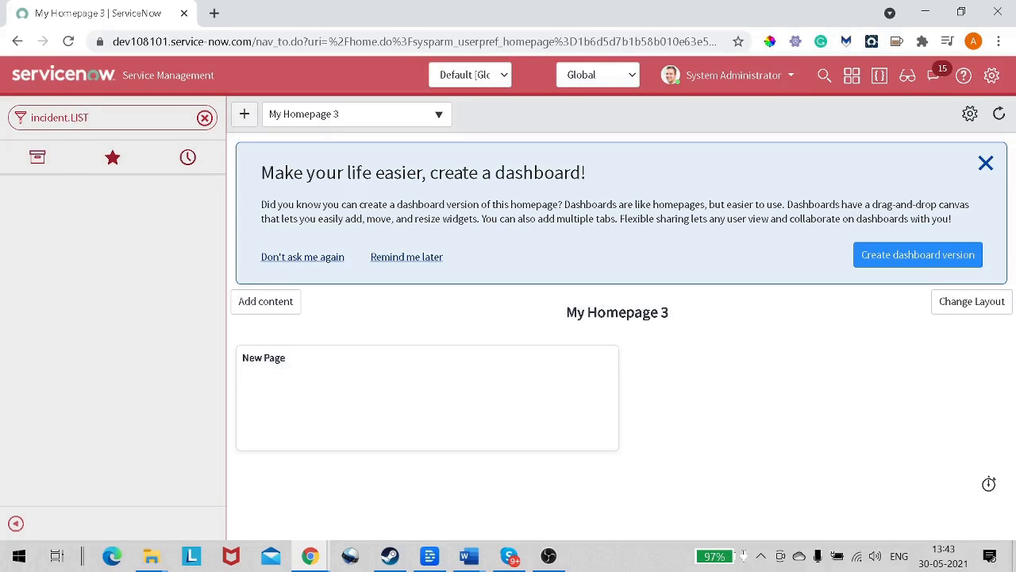
key("Return")
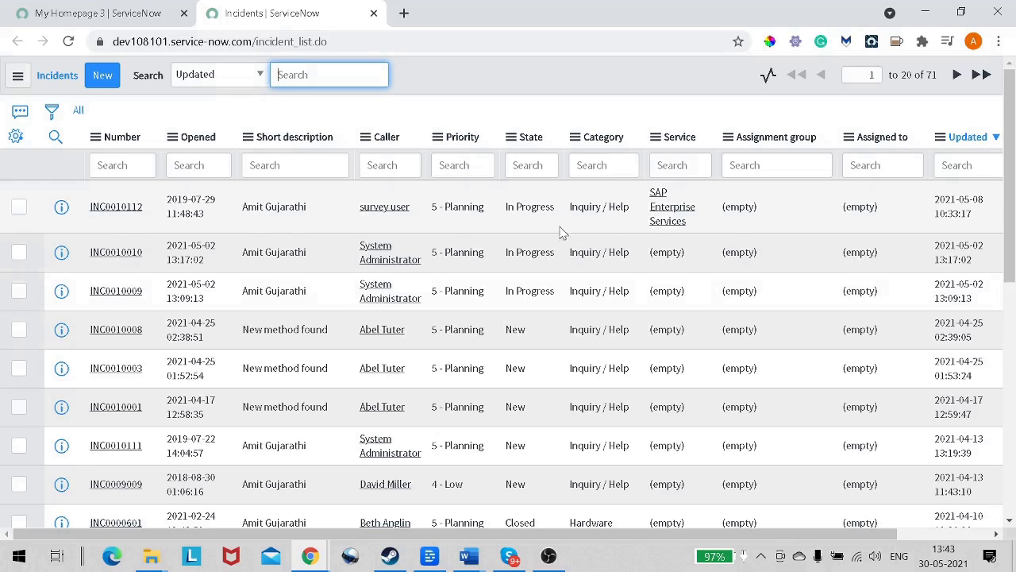
Step: Open incident INC0010112 from the list in a new browser tab and switch to it
right_click(62, 215)
left_click(119, 226)
left_click(437, 13)
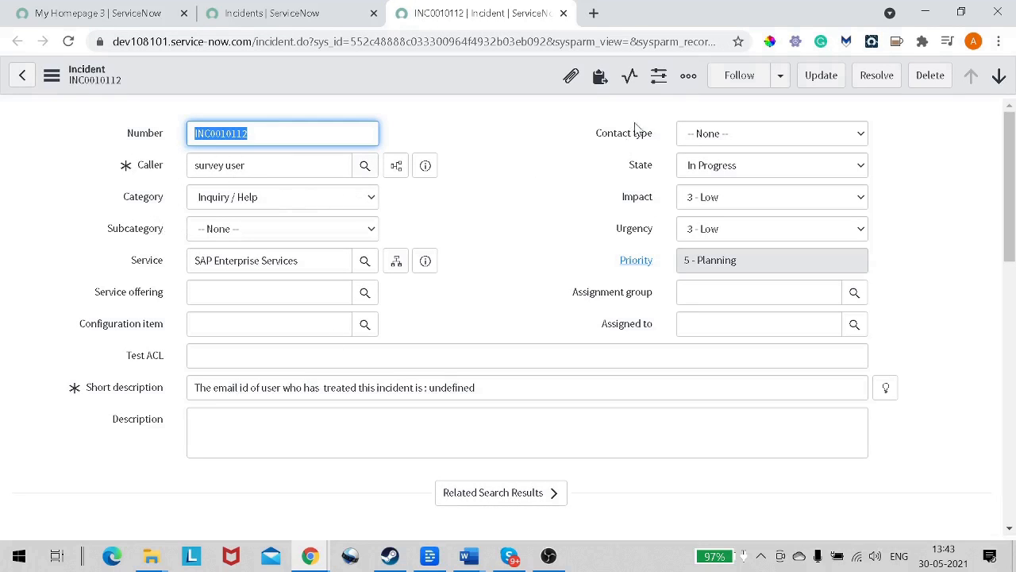
Step: Examine the incident form and its Affected CIs, Impacted Services/CIs and Child Incidents related lists
scroll(322, 402, "down", 15)
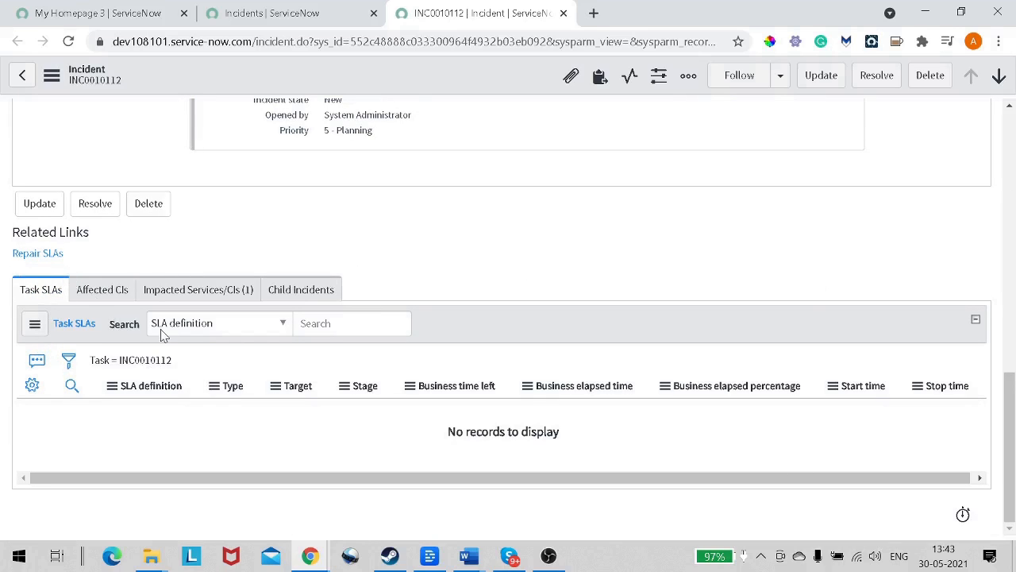
left_click(104, 296)
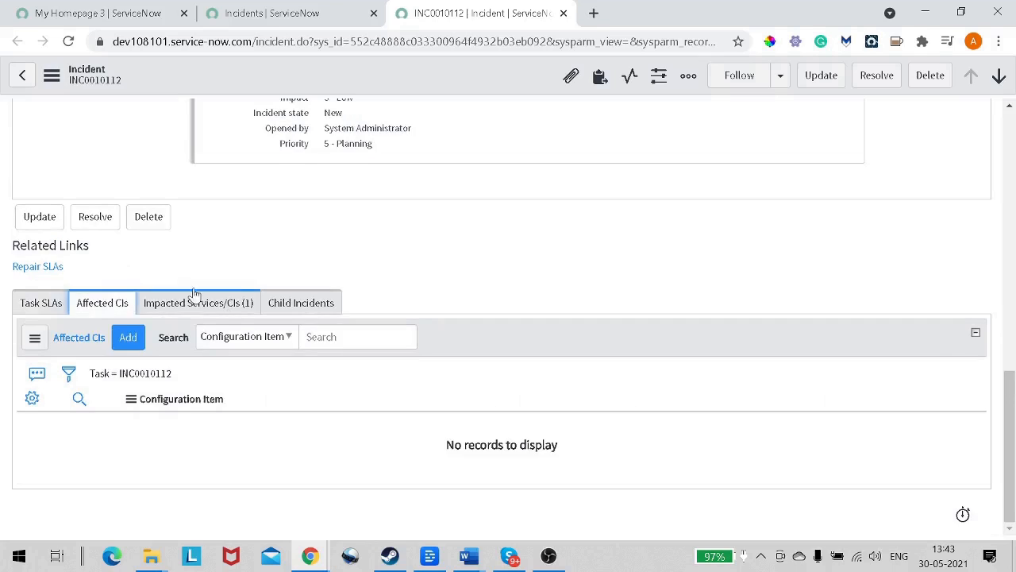
left_click(215, 312)
left_click(321, 312)
scroll(349, 316, "up", 10)
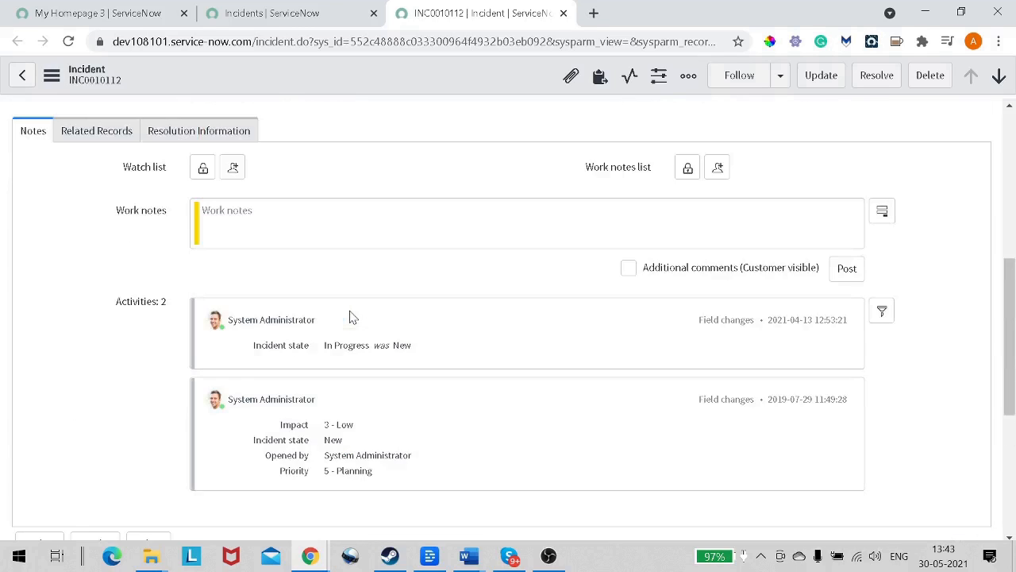
scroll(354, 317, "up", 2)
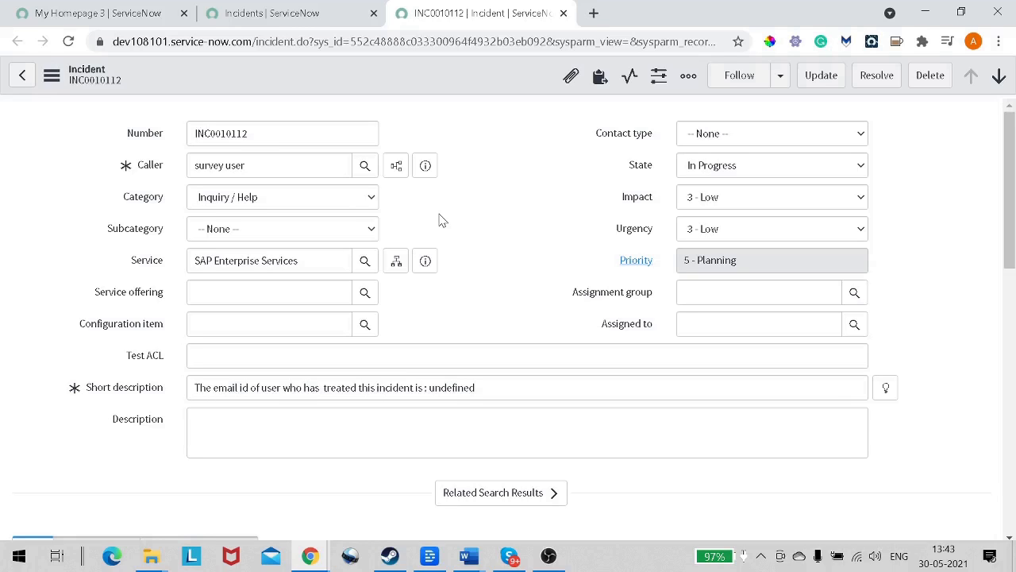
Step: Open the Form Layout configuration for the incident form and bring its view and section settings into sight
right_click(383, 76)
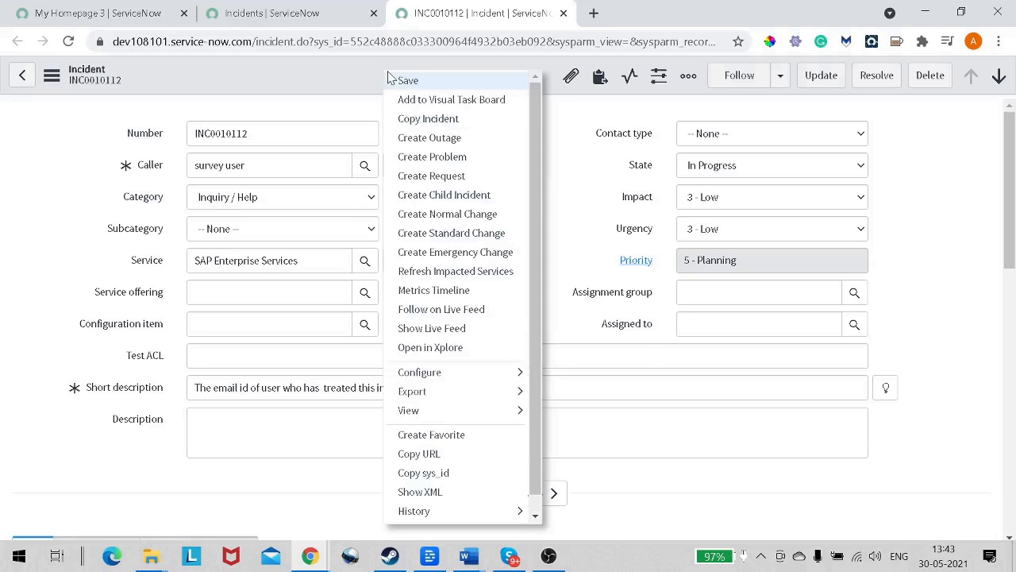
mouse_move(496, 397)
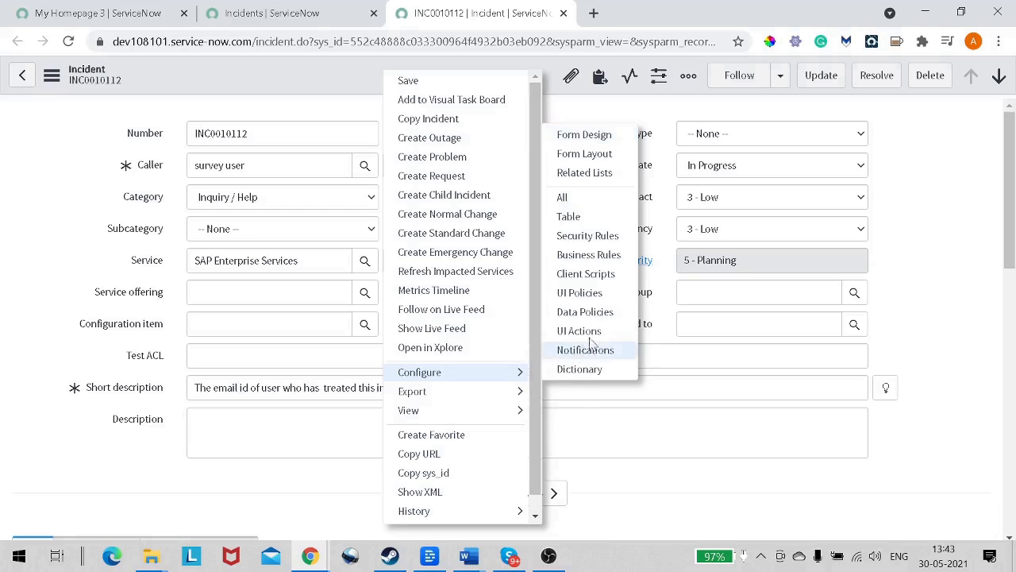
left_click(599, 155)
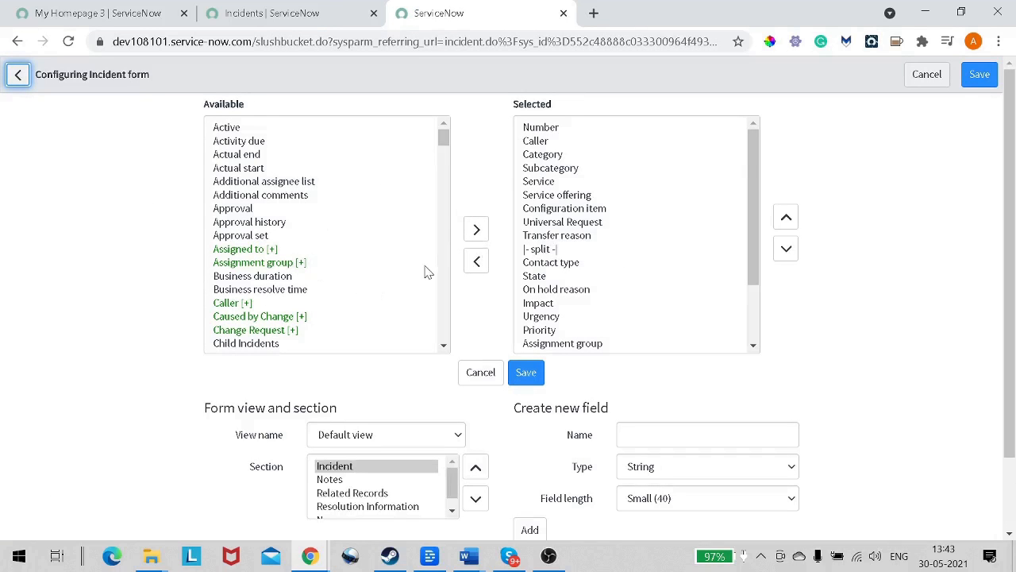
scroll(446, 345, "down", 1)
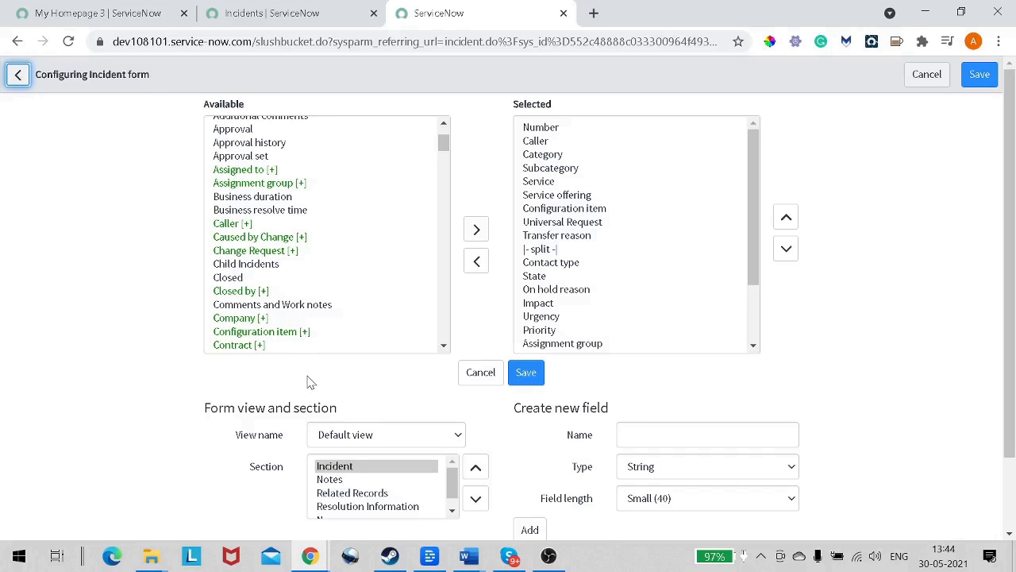
scroll(373, 387, "down", 1)
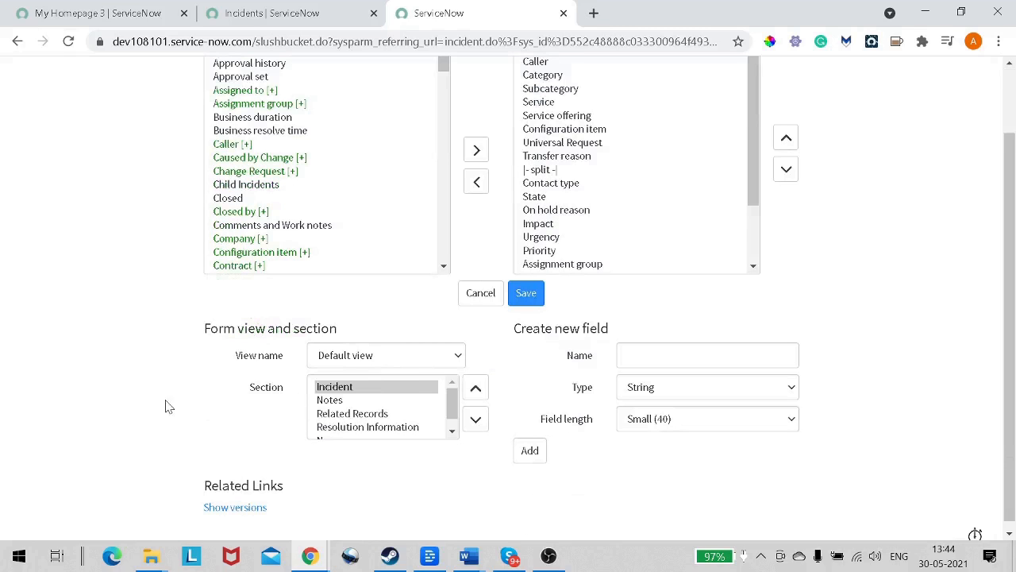
left_click(363, 359)
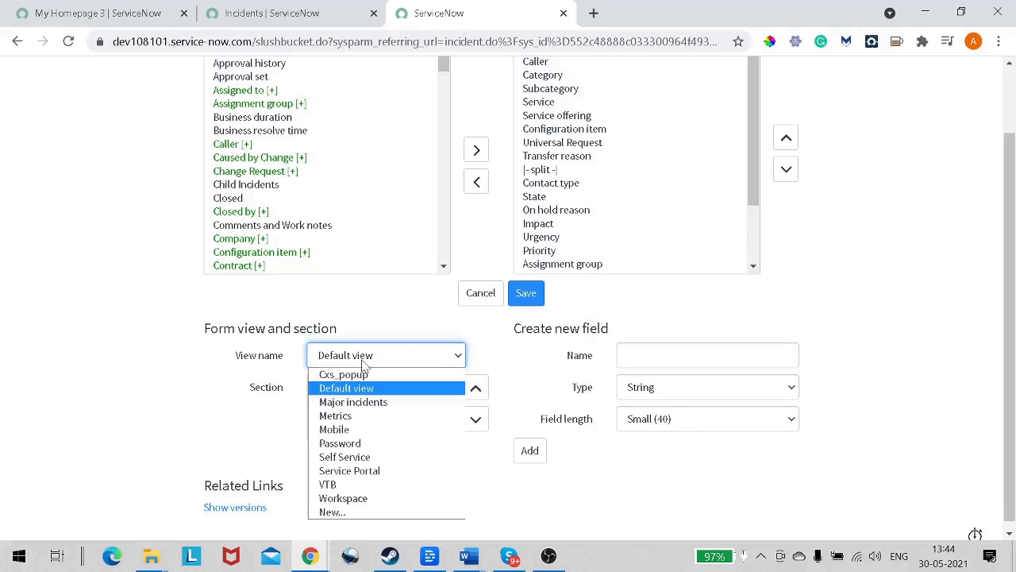
left_click(363, 362)
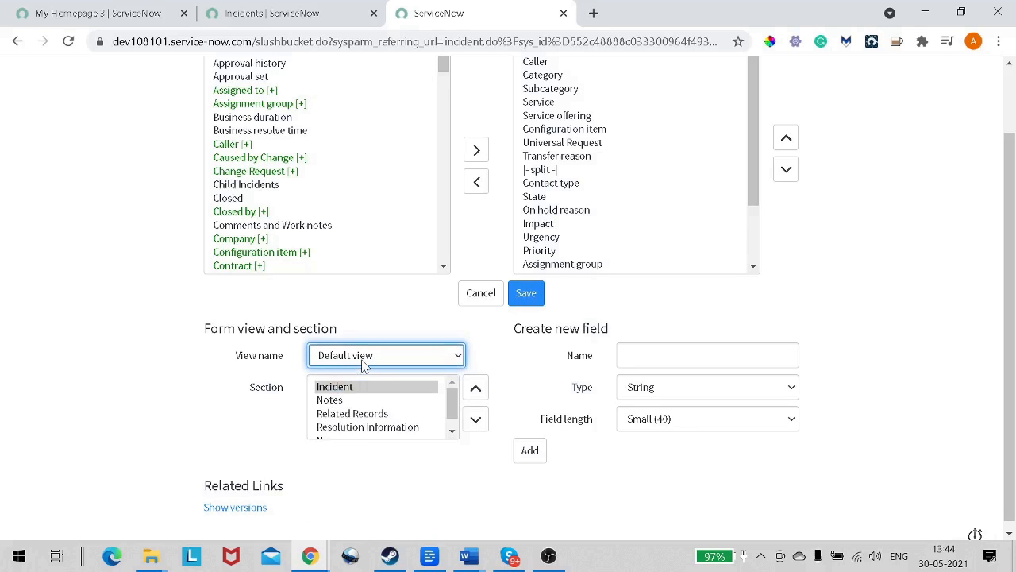
left_click(363, 362)
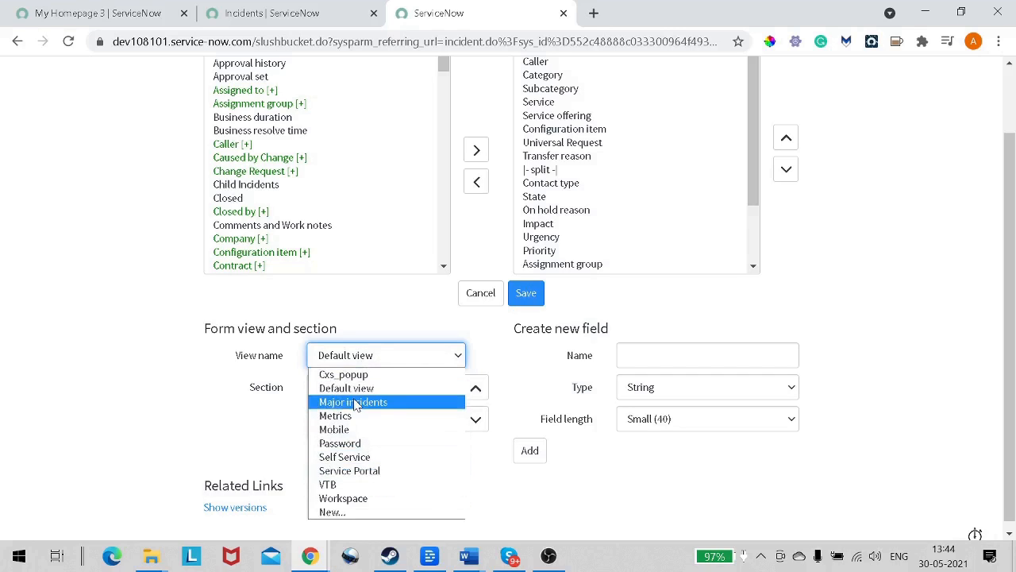
left_click(188, 342)
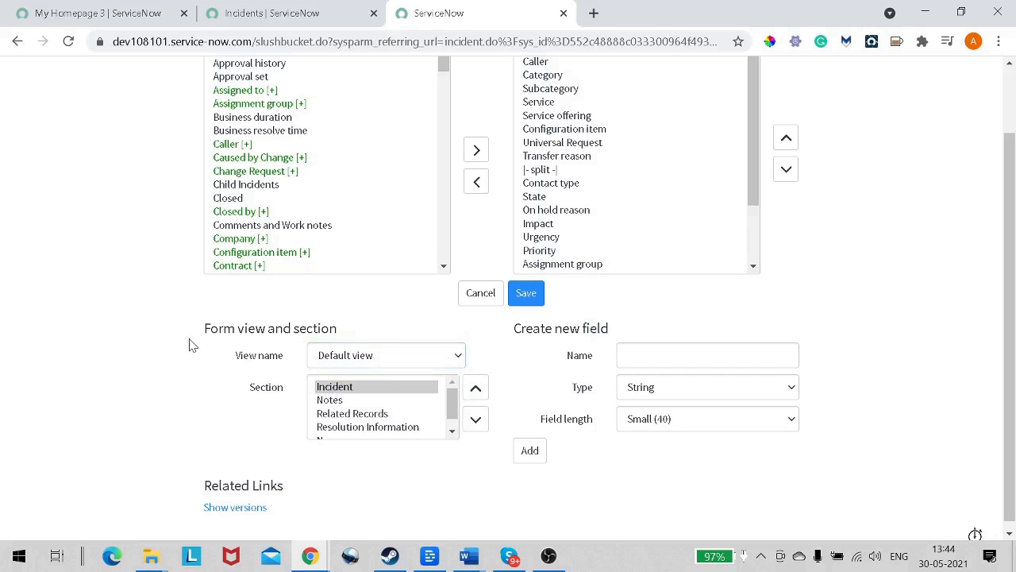
Step: Create a new form view named Demo View for the incident form
left_click(349, 359)
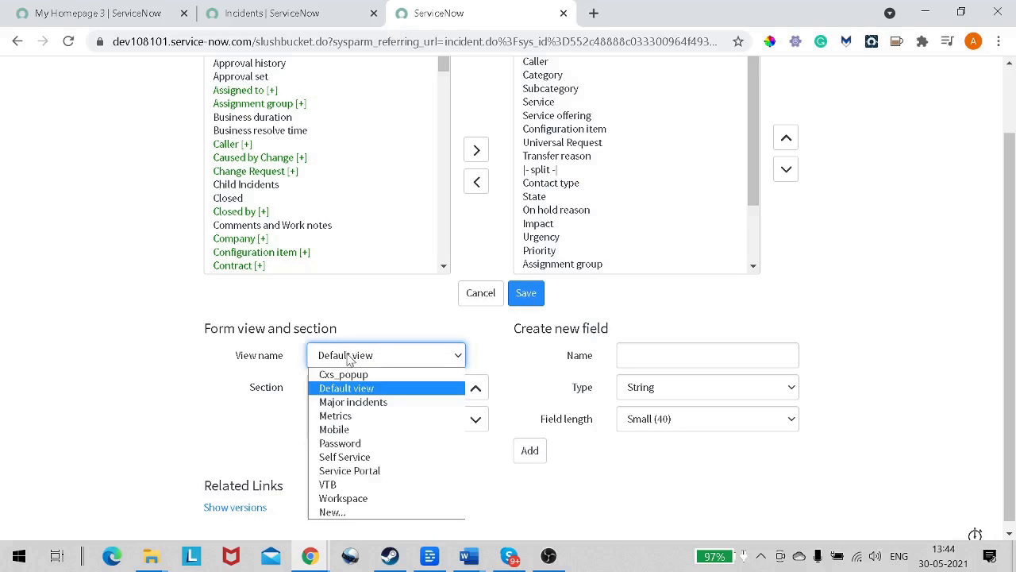
left_click(379, 514)
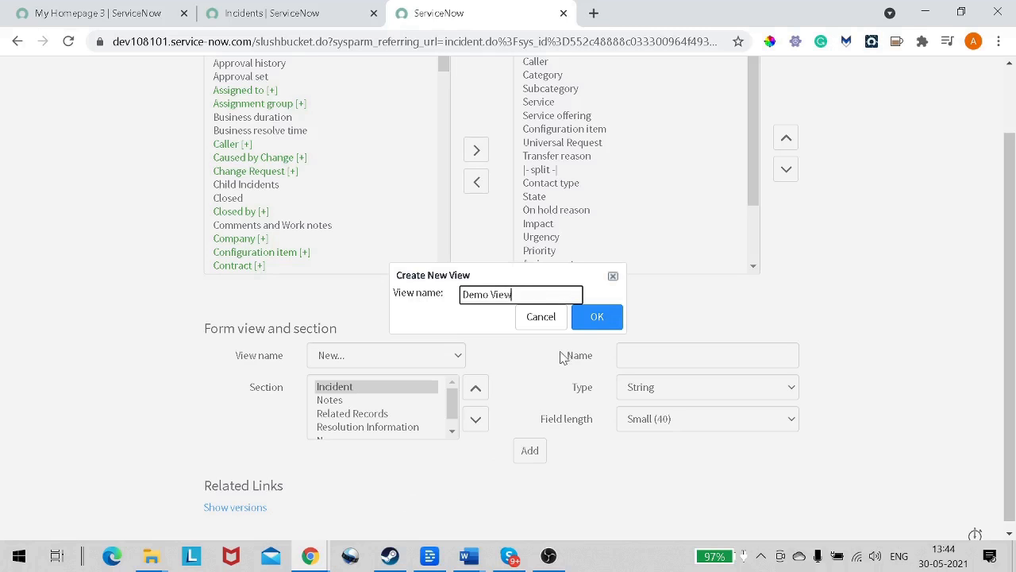
left_click(597, 318)
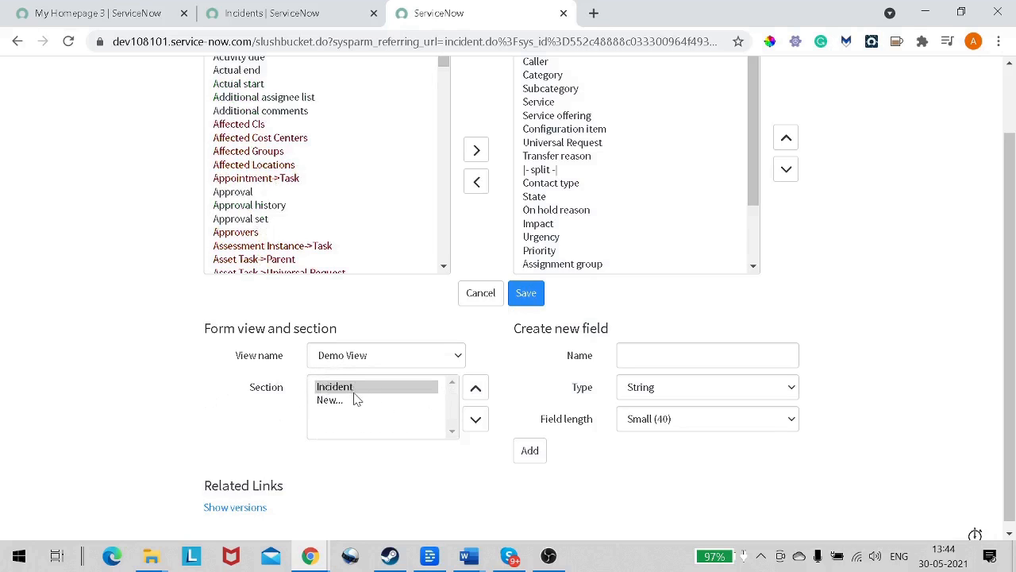
scroll(363, 408, "up", 2)
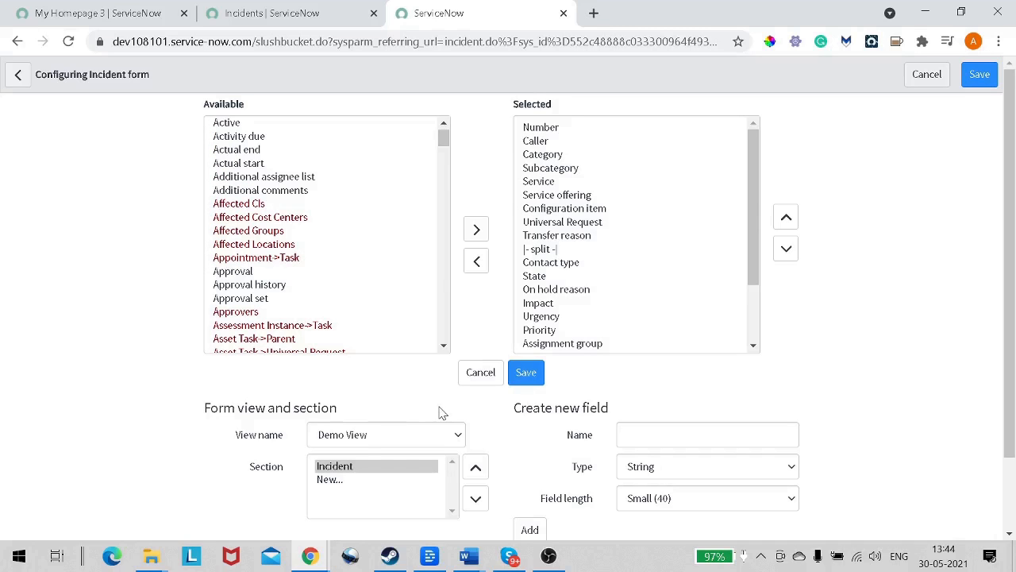
scroll(567, 357, "down", 2)
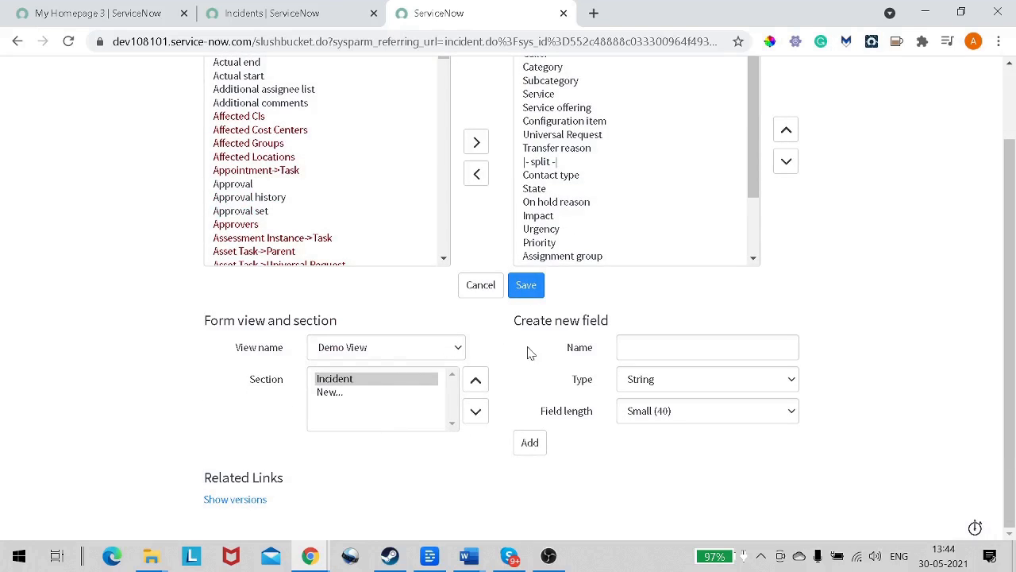
scroll(665, 261, "up", 2)
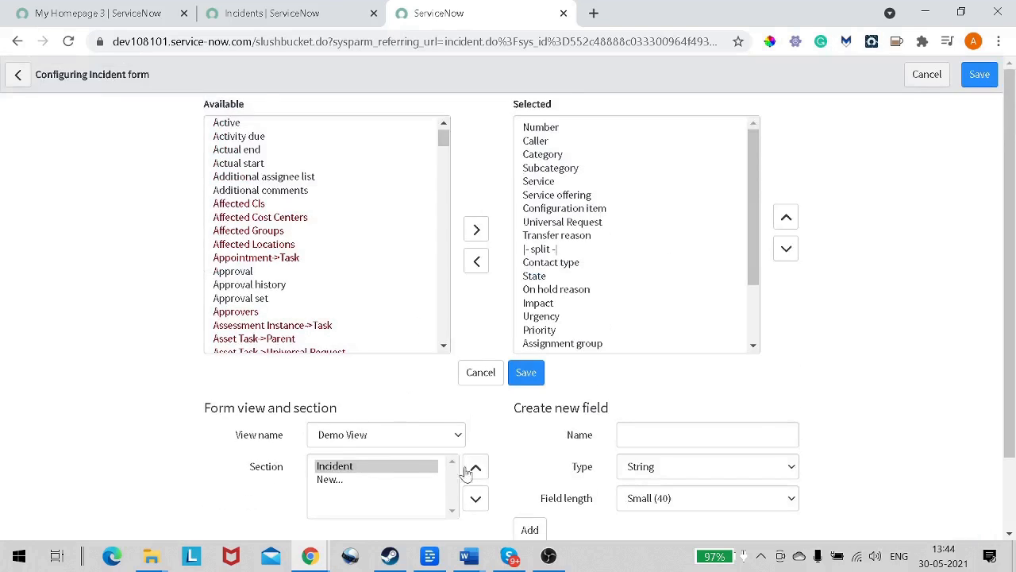
scroll(607, 277, "down", 2)
scroll(603, 270, "up", 2)
Step: Remove all selected-field entries from the split marker through Contextual Search Results from Demo View's Incident section, and save the layout
left_click(603, 252)
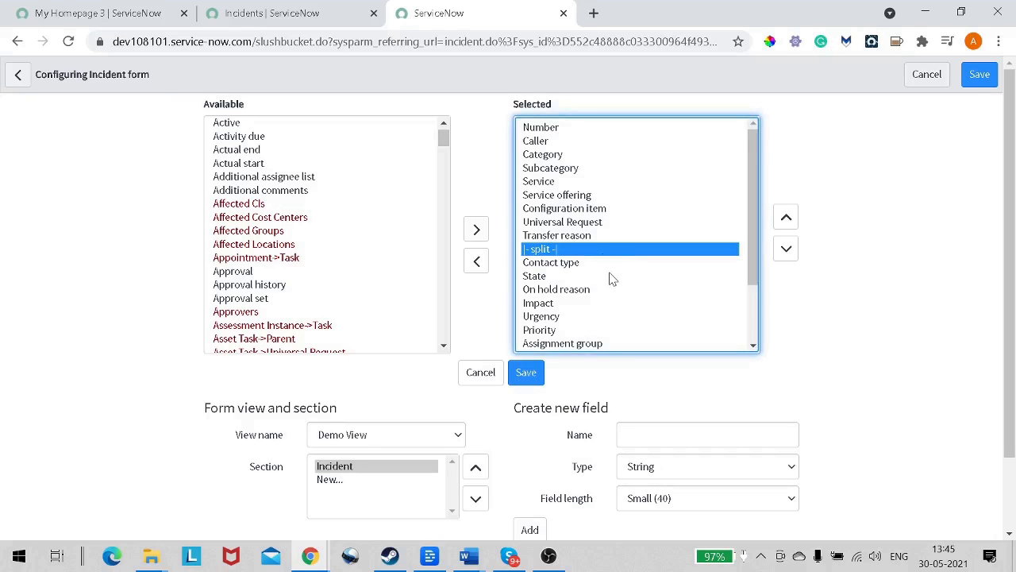
left_click(609, 273, "ctrl")
left_click(607, 275, "ctrl")
left_click(598, 265, "ctrl")
left_click(598, 278, "ctrl")
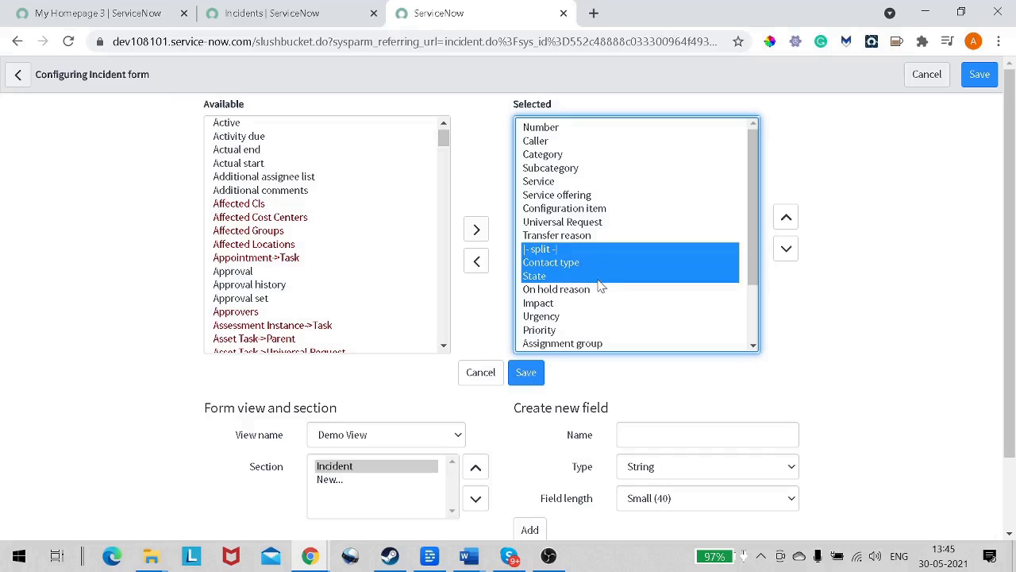
left_click(597, 288, "ctrl")
left_click(590, 316, "ctrl")
left_click(584, 304, "ctrl")
scroll(588, 305, "down", 1)
key("ctrl+minus")
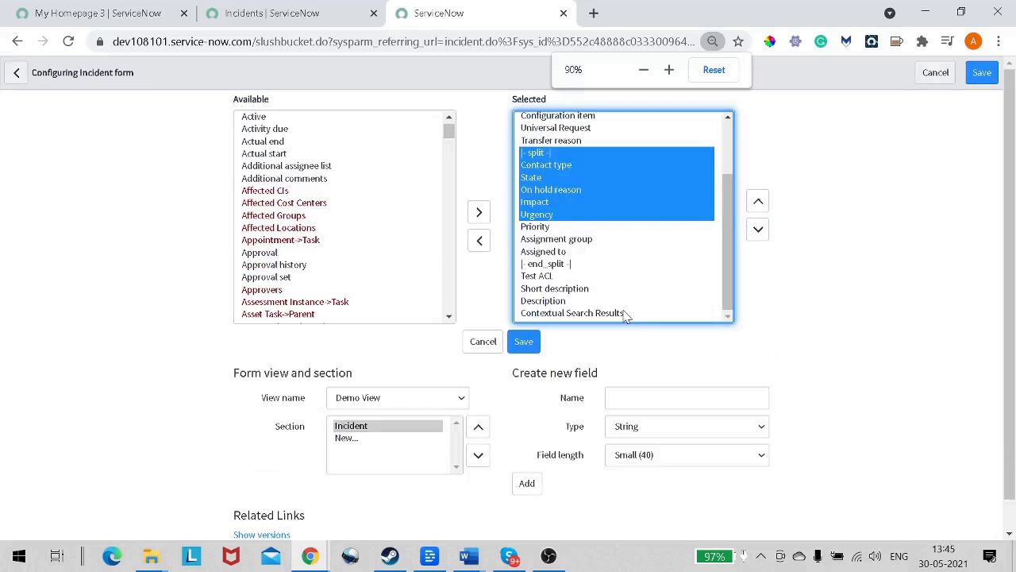
left_click(600, 227, "ctrl")
left_click(599, 239, "ctrl")
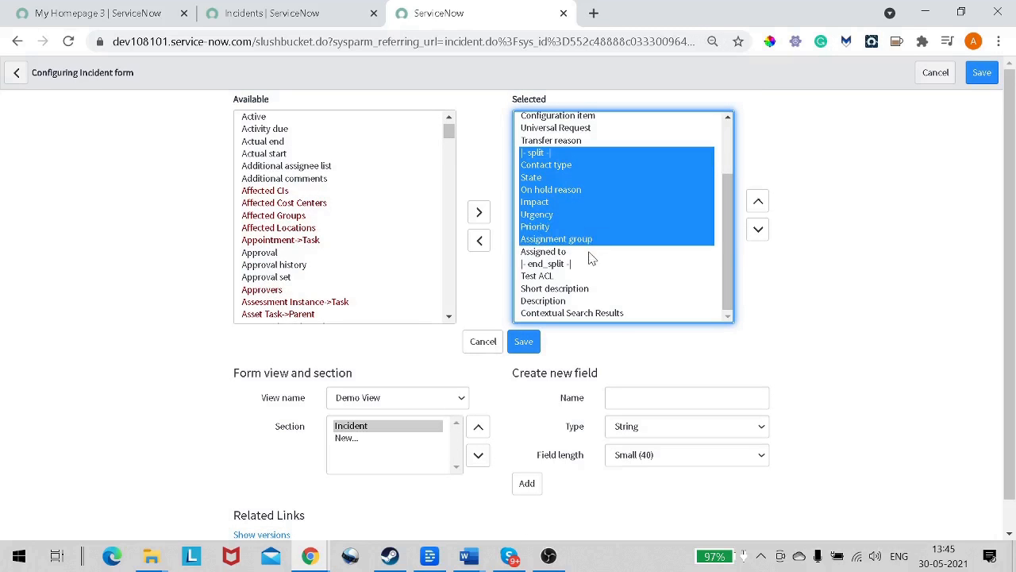
left_click(593, 252, "ctrl")
left_click(591, 266, "ctrl")
left_click(592, 277, "ctrl")
left_click(594, 289, "ctrl")
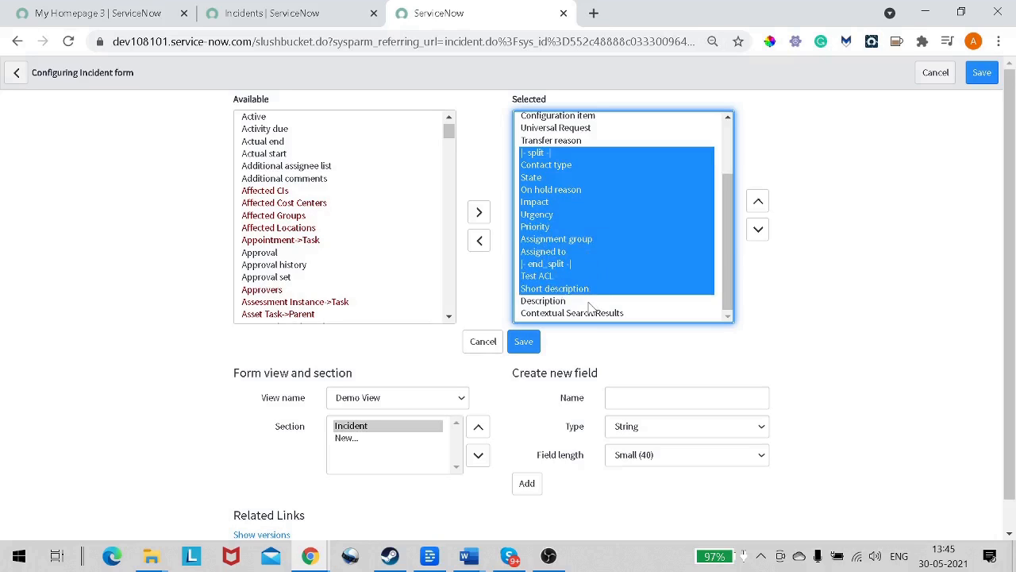
left_click(593, 302, "ctrl")
left_click(593, 313, "ctrl")
scroll(611, 314, "down", 1)
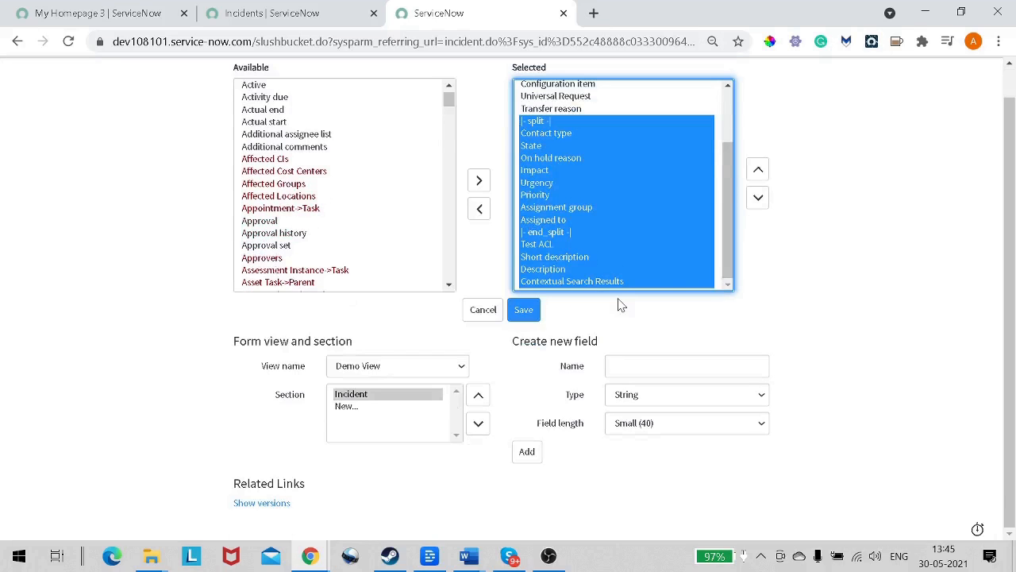
left_click(479, 209)
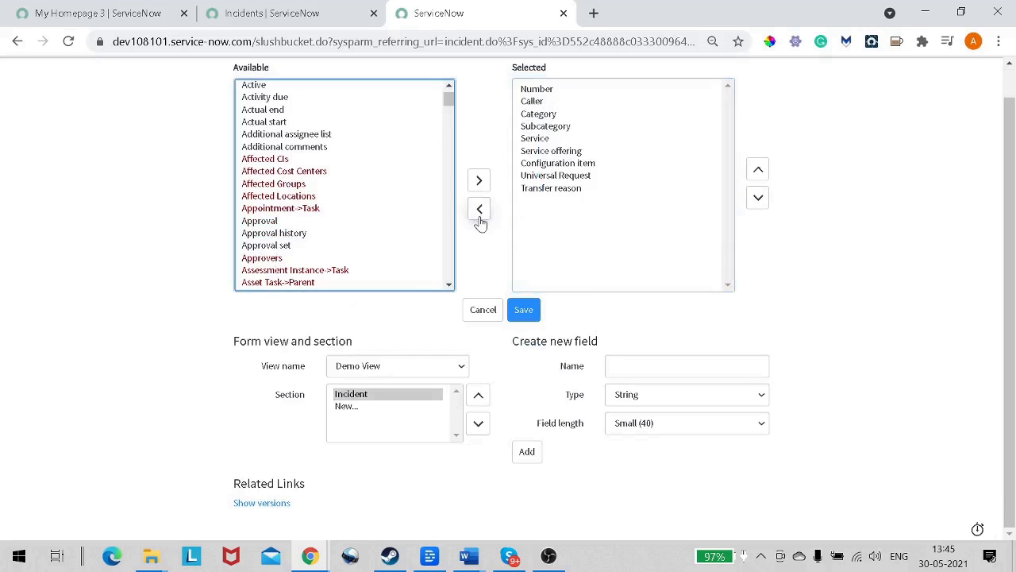
scroll(524, 218, "up", 1)
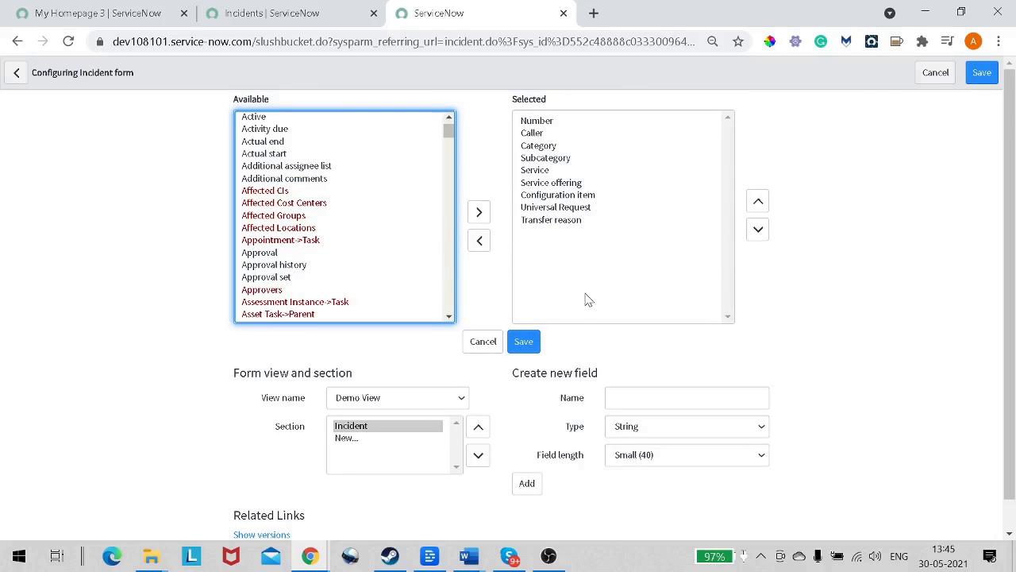
left_click(537, 348)
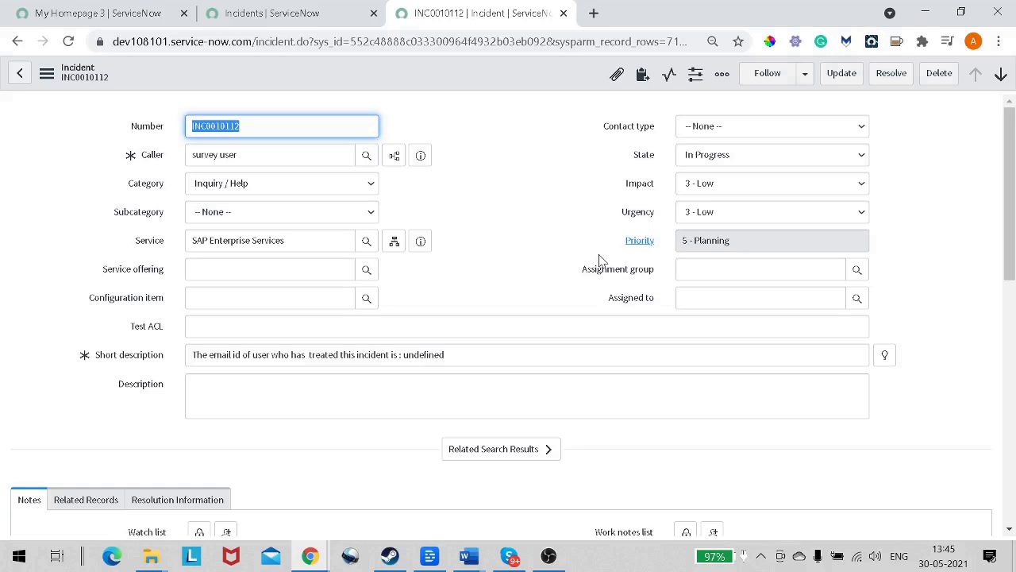
Step: Switch the incident form from the default view to Demo View
right_click(422, 85)
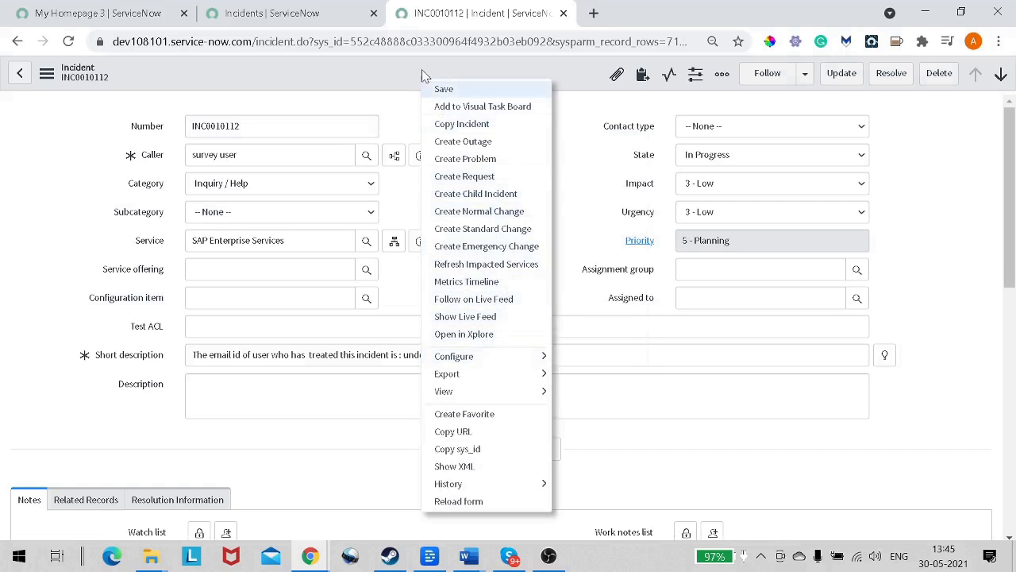
left_click(300, 76)
right_click(301, 74)
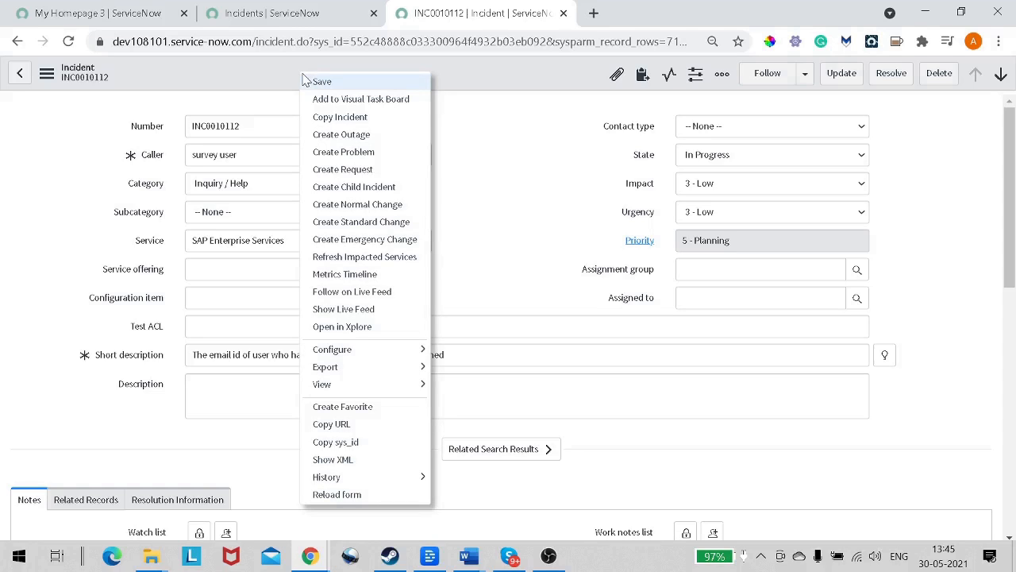
mouse_move(408, 389)
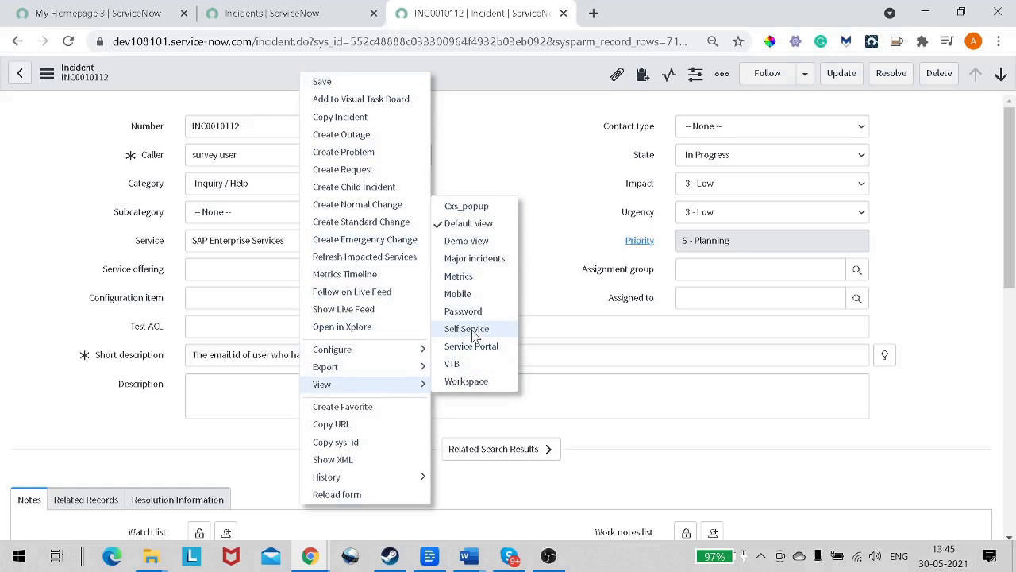
left_click(466, 242)
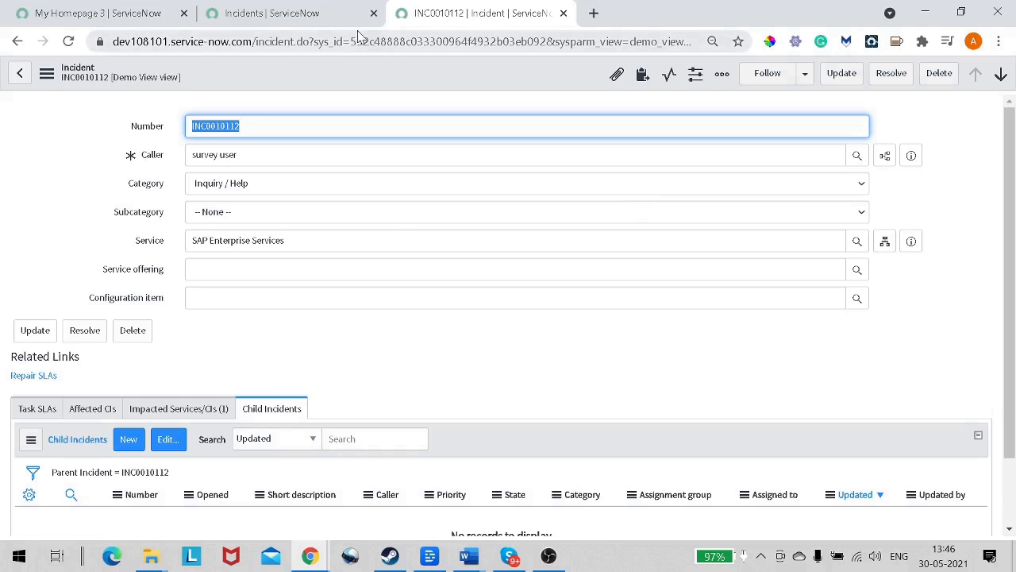
Step: Filter the homepage's navigator for "view" and open the Views module under System UI in a new browser tab
left_click(280, 14)
left_click(94, 10)
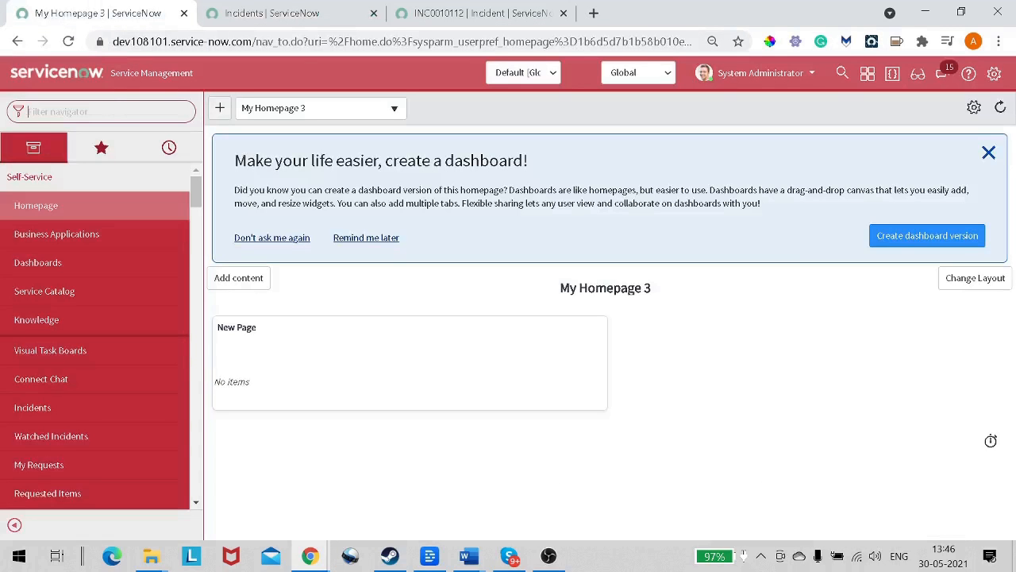
type("view")
scroll(134, 334, "down", 4)
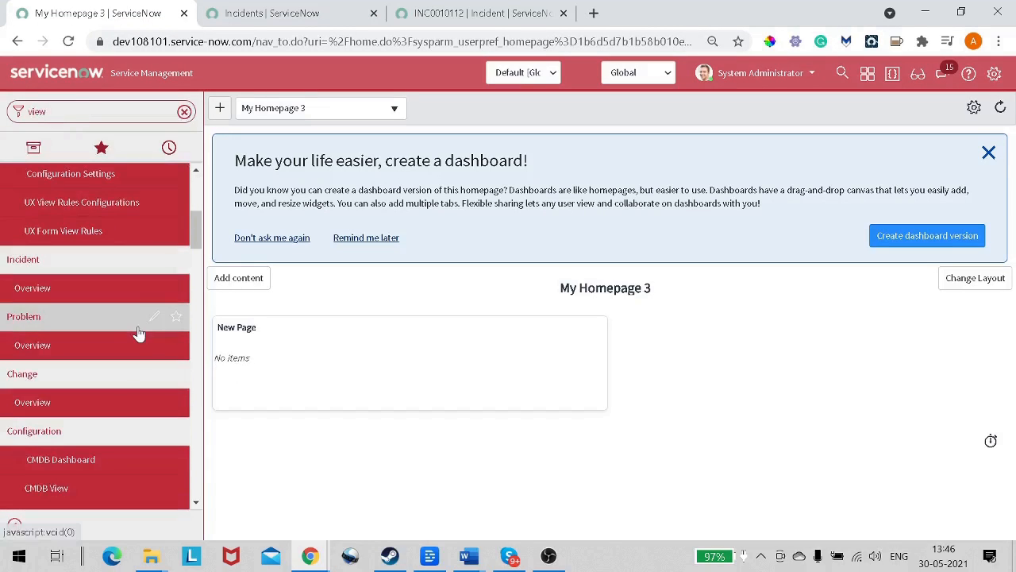
scroll(139, 337, "down", 2)
scroll(139, 341, "down", 8)
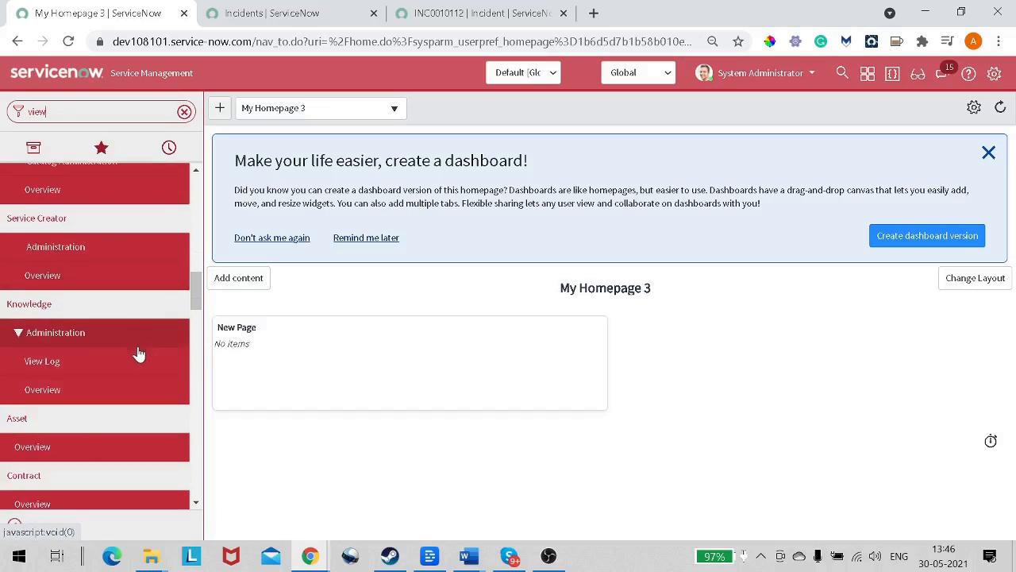
scroll(138, 361, "down", 10)
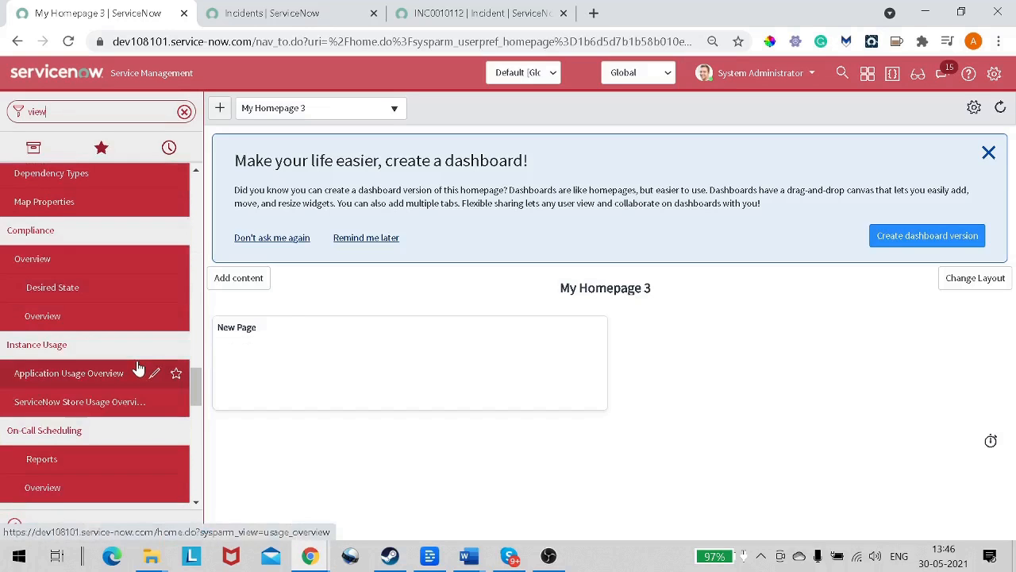
scroll(136, 371, "down", 3)
scroll(133, 374, "up", 3)
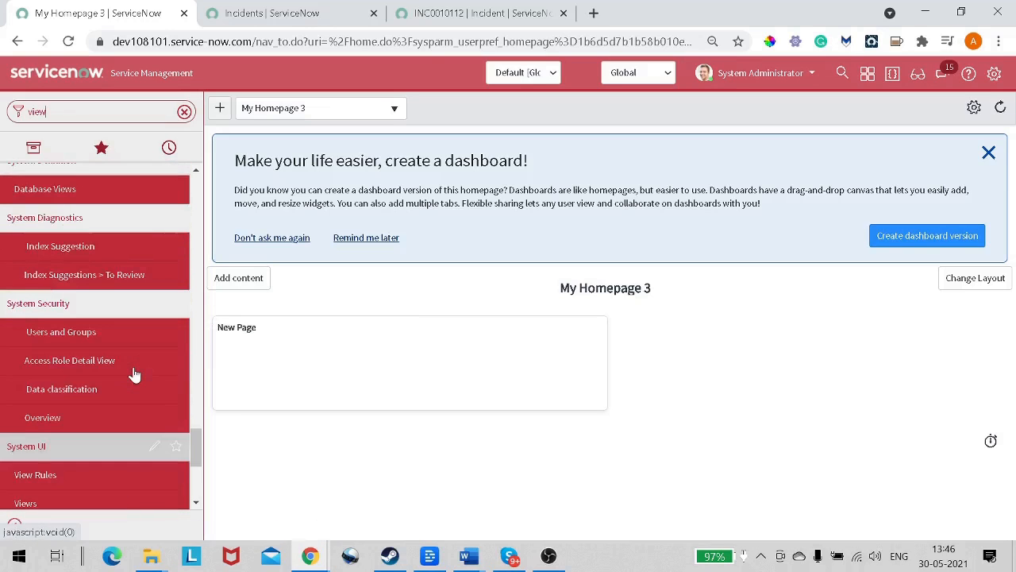
scroll(131, 395, "down", 1)
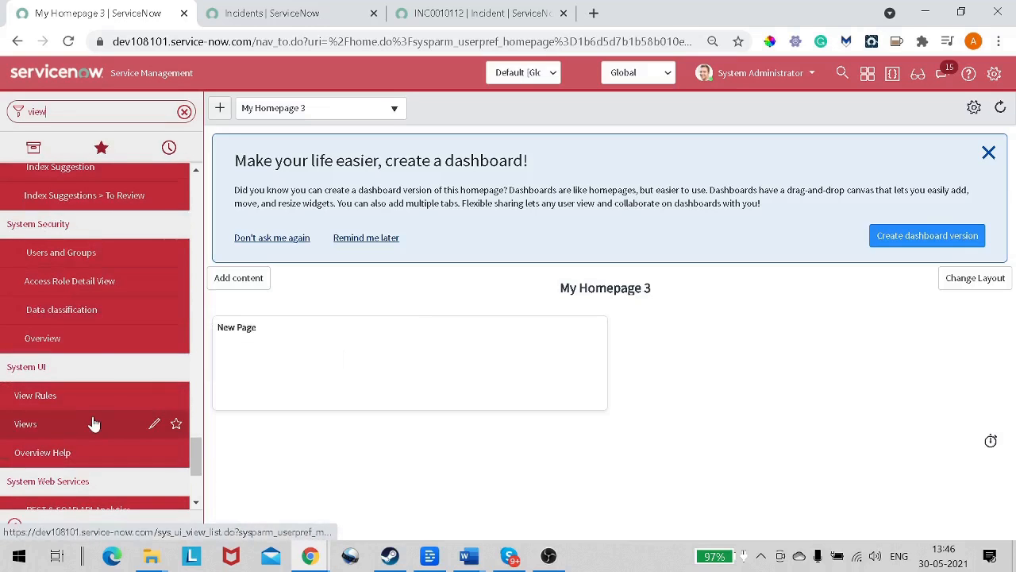
right_click(50, 424)
left_click(120, 278)
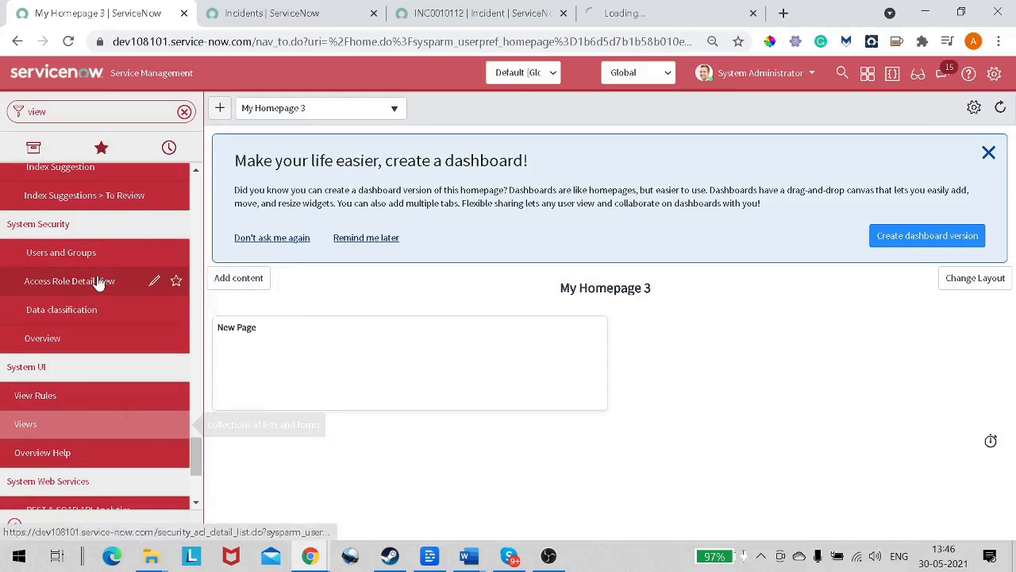
Step: Sort the UI Views list by most recently updated and highlight the demo_view name
left_click(635, 24)
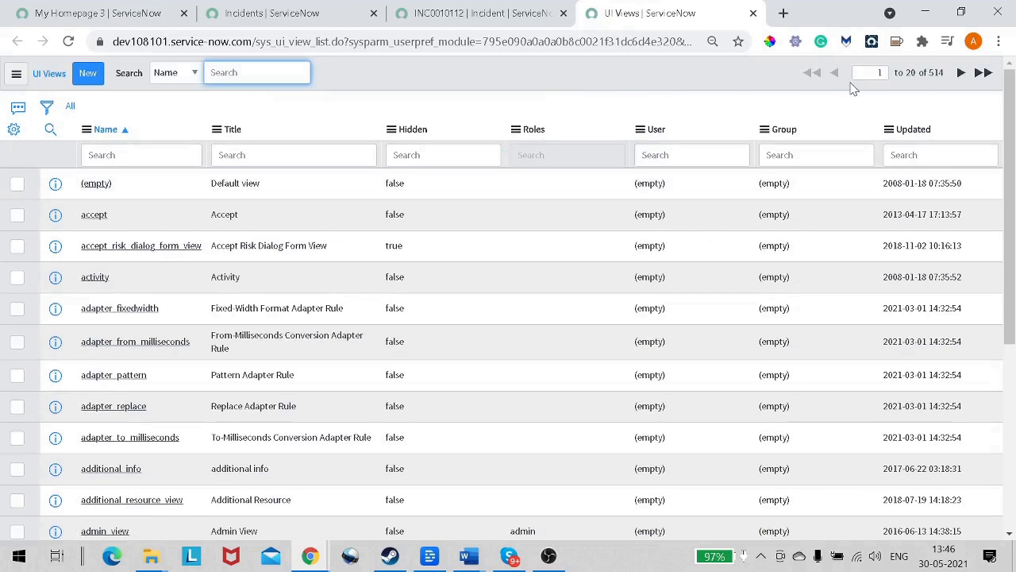
left_click(909, 133)
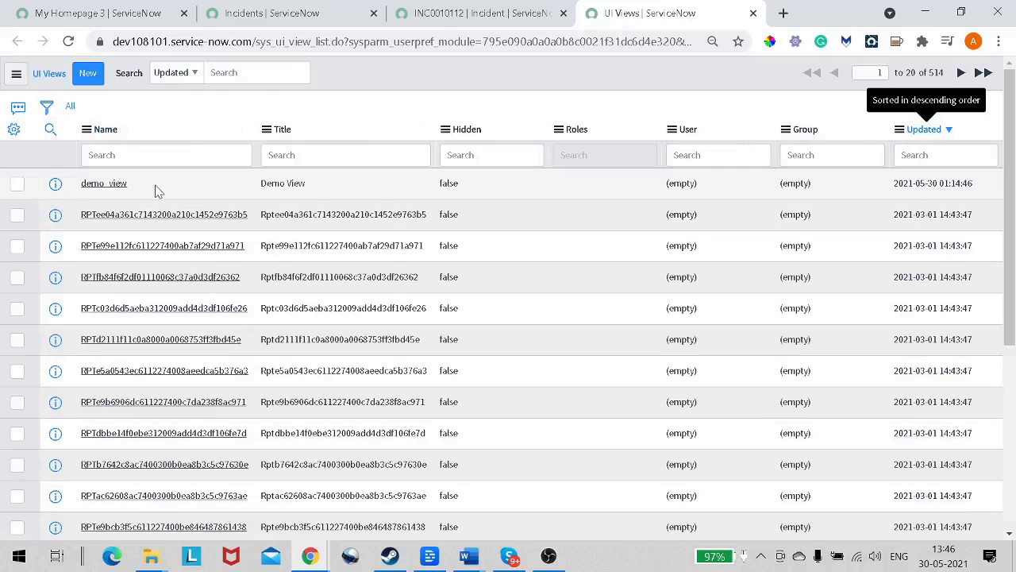
double_click(159, 188)
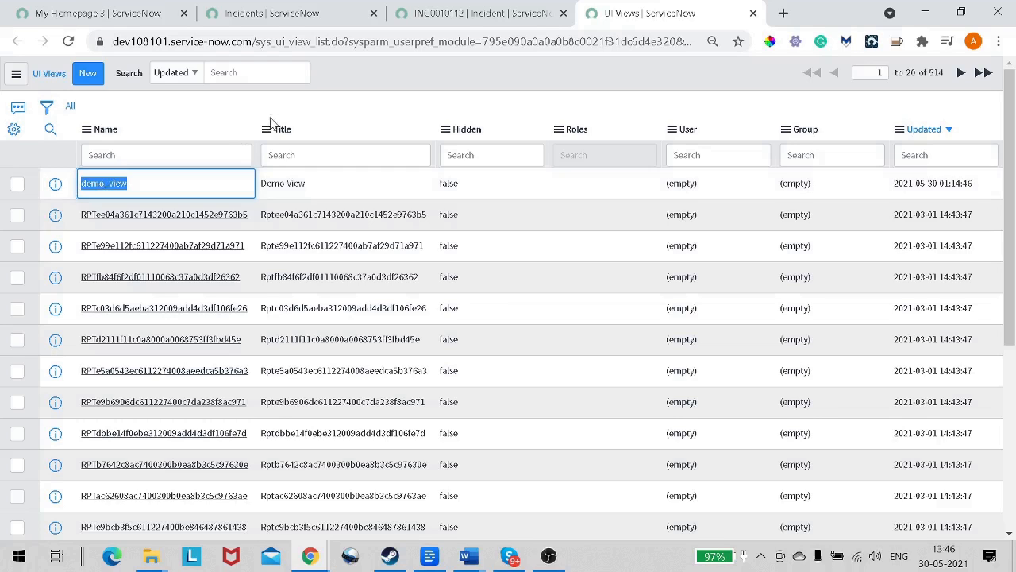
Step: Reload the incident list and compare the view shown in its header with the open incident form's view
left_click(287, 23)
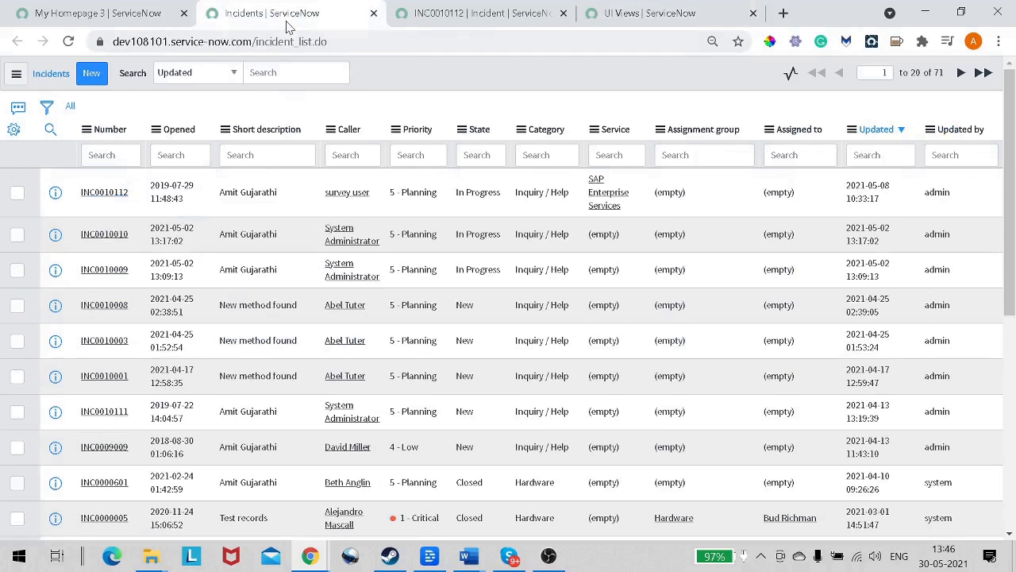
left_click(66, 44)
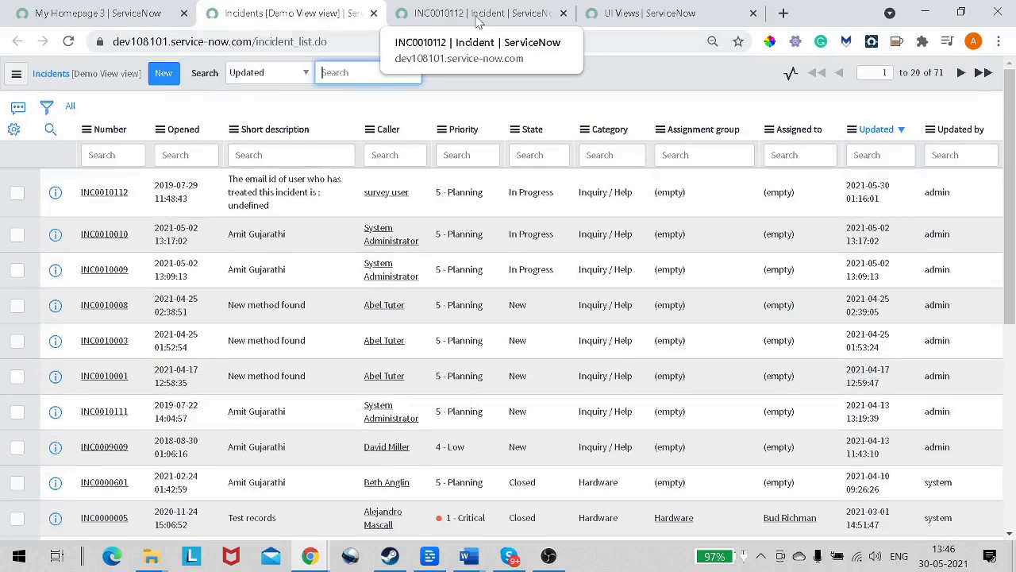
left_click(479, 14)
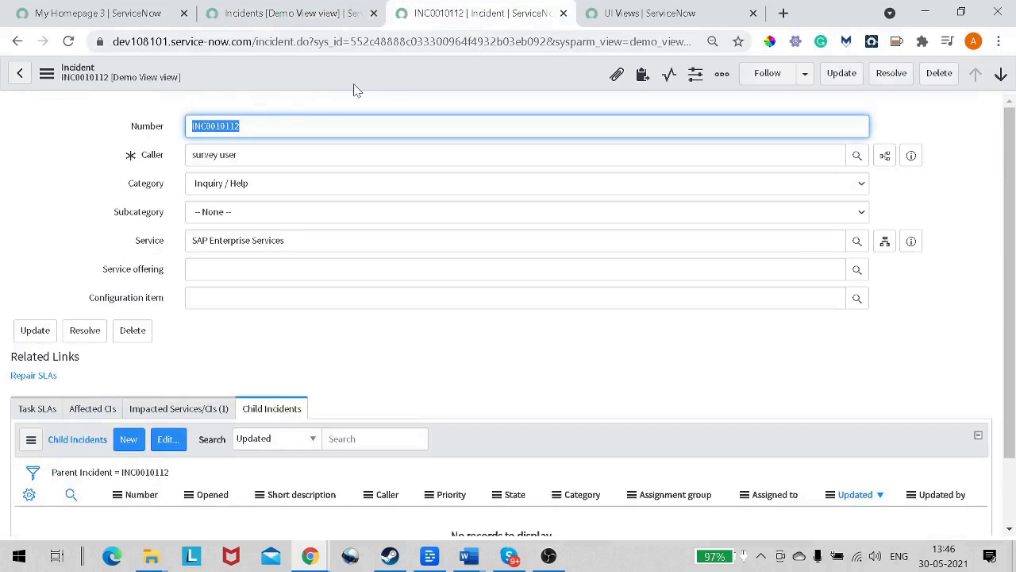
left_click(210, 85)
left_click(274, 14)
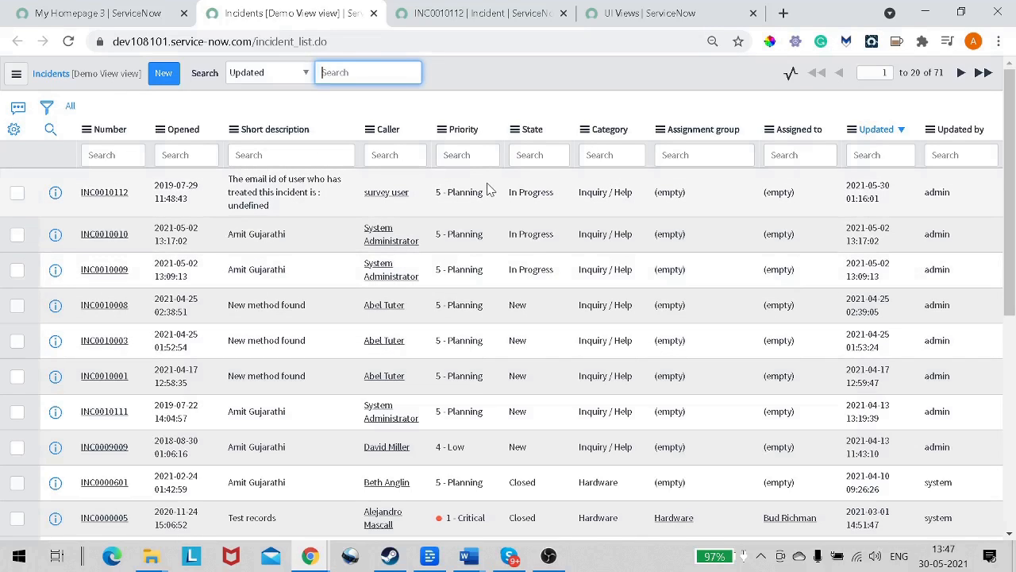
Step: Open the List Layout configuration of the incident list and examine the view names it offers
right_click(252, 140)
mouse_move(301, 297)
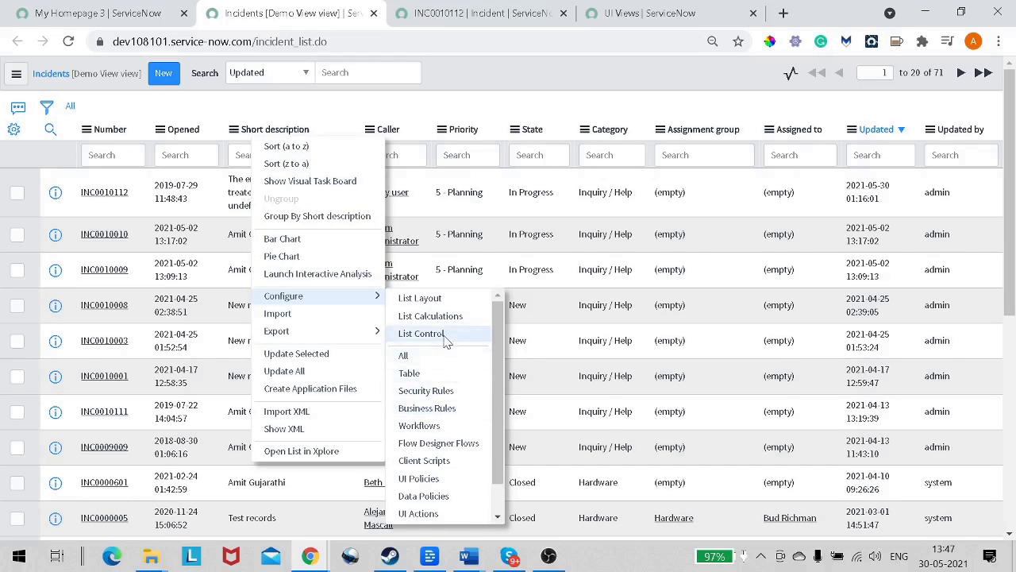
left_click(453, 108)
right_click(334, 136)
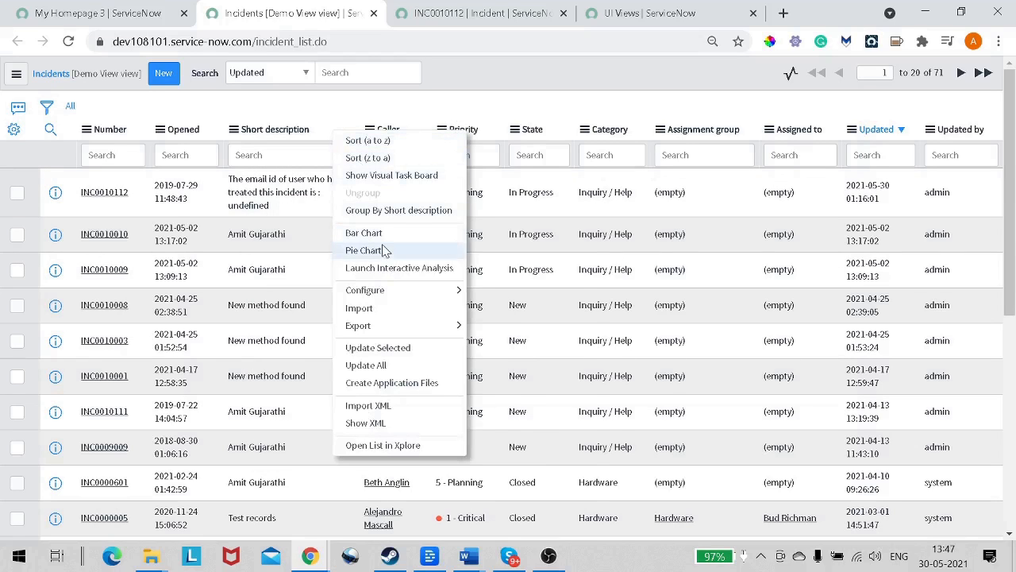
mouse_move(389, 290)
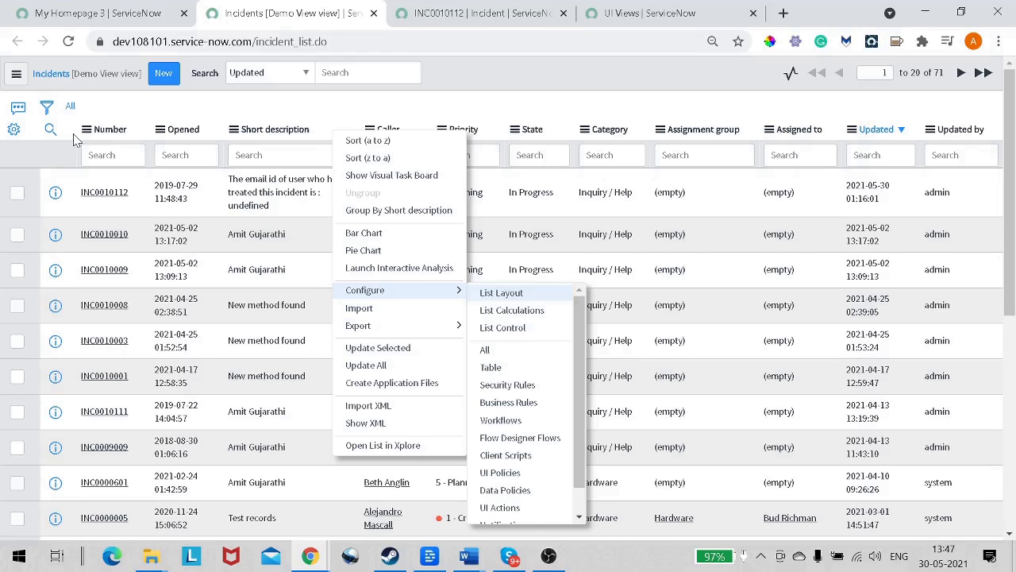
left_click(495, 294)
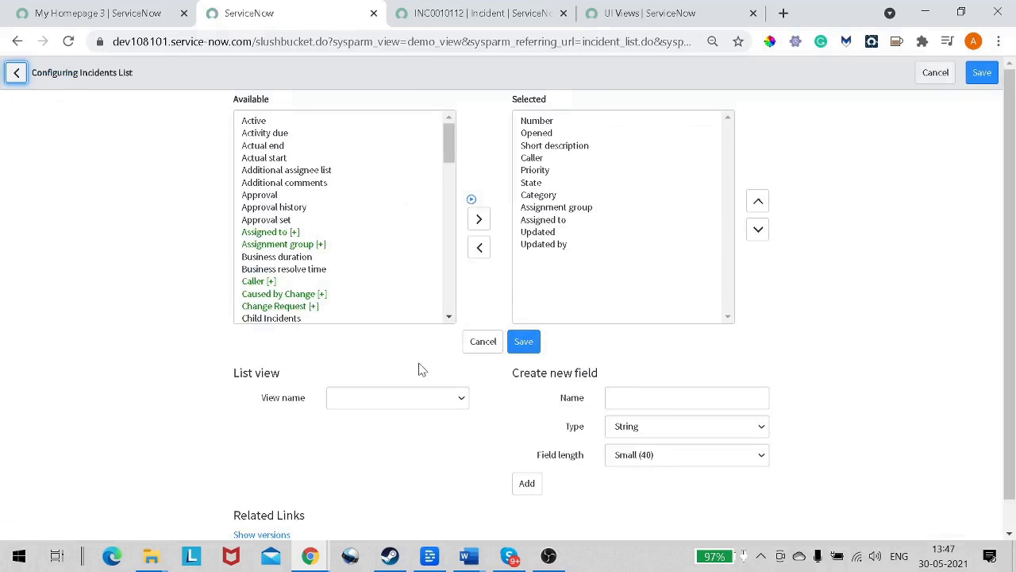
left_click(382, 401)
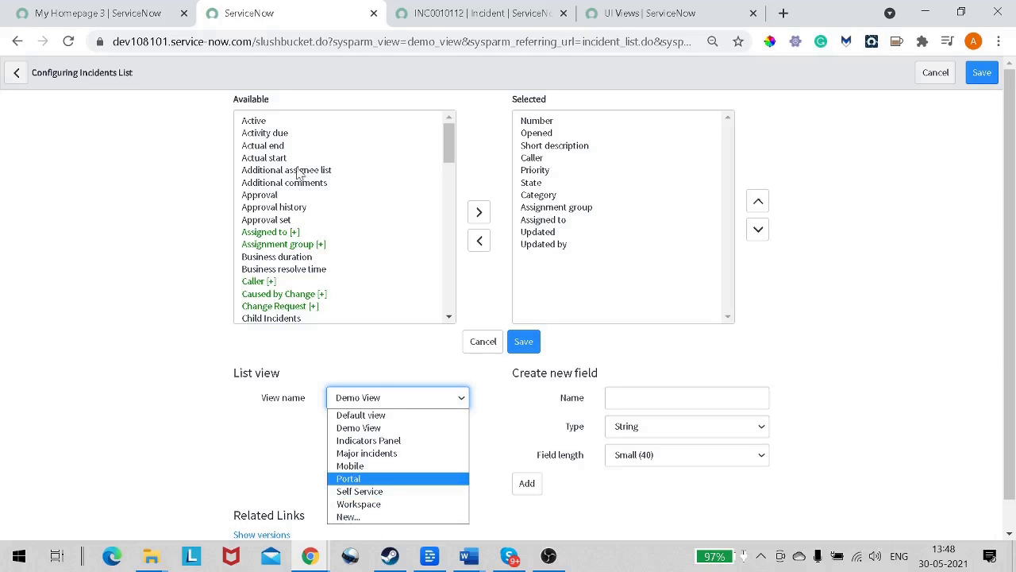
Step: Open the demo_view record from the UI Views list in a new browser tab
left_click(648, 20)
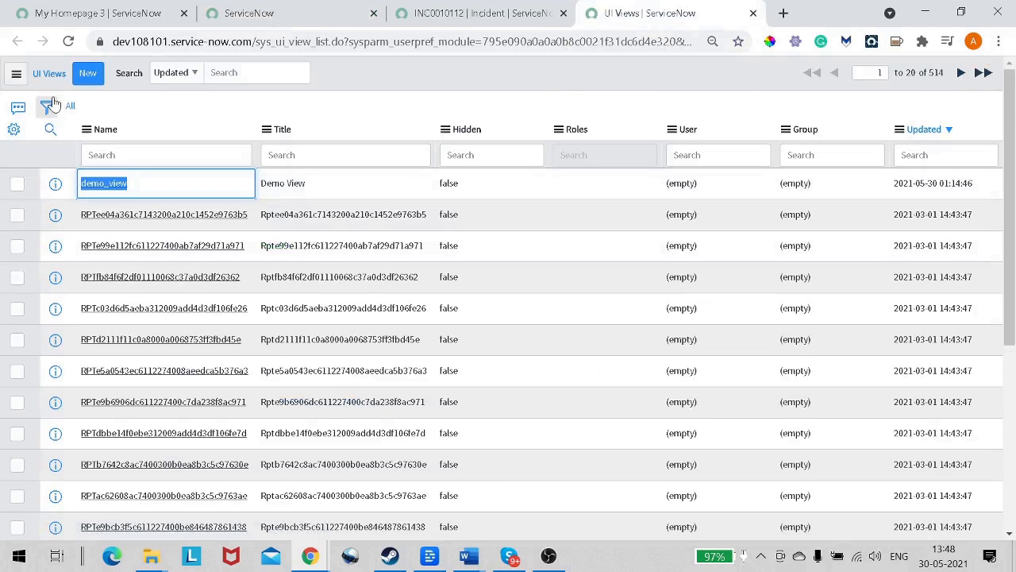
right_click(55, 186)
left_click(119, 194)
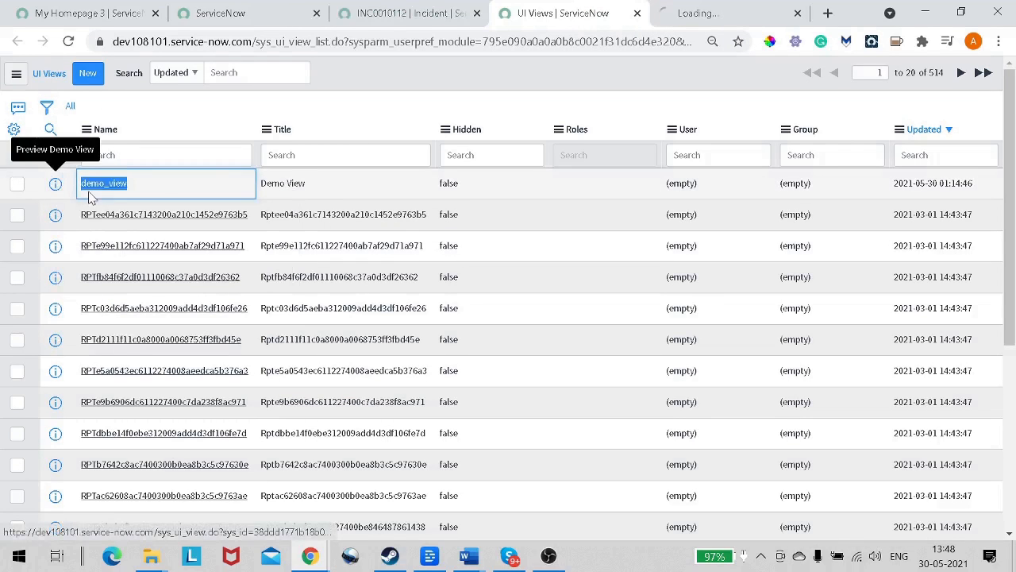
left_click(698, 13)
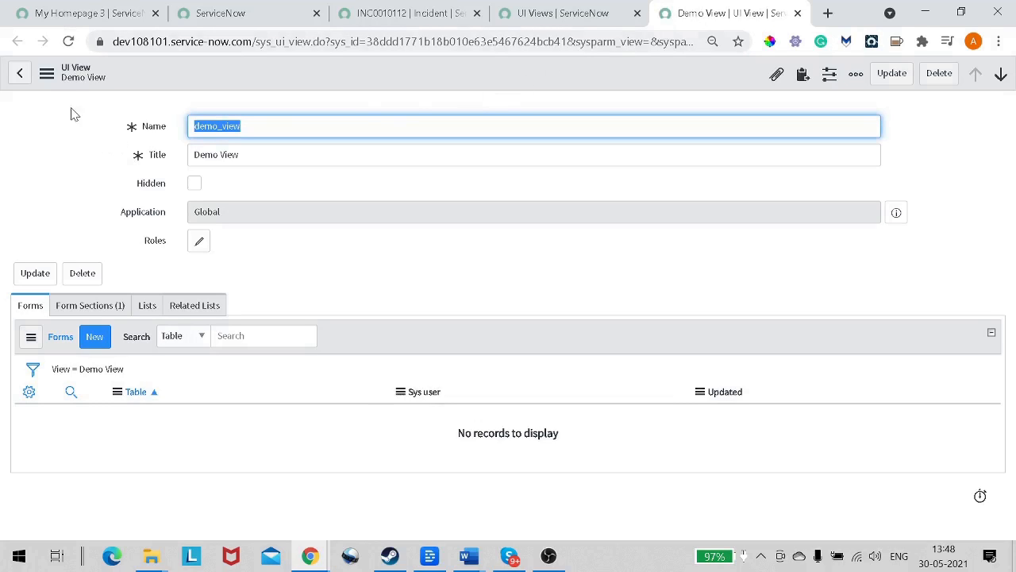
Step: Review the Name and Title values of the Demo View record and turn on its Hidden option
left_click(220, 126)
key("ctrl+a")
left_click_drag(241, 155, 168, 157)
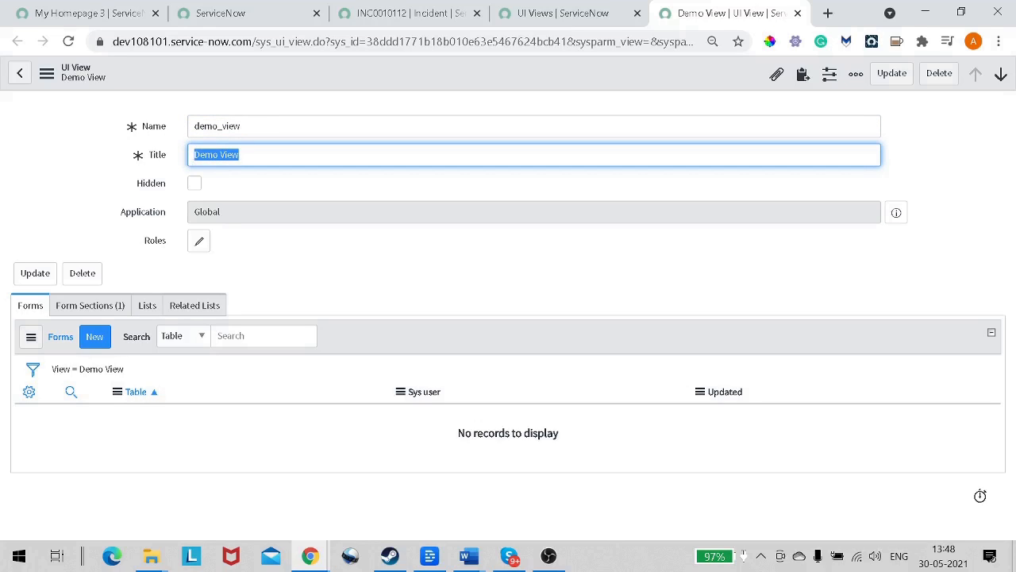
left_click(204, 154)
left_click(195, 186)
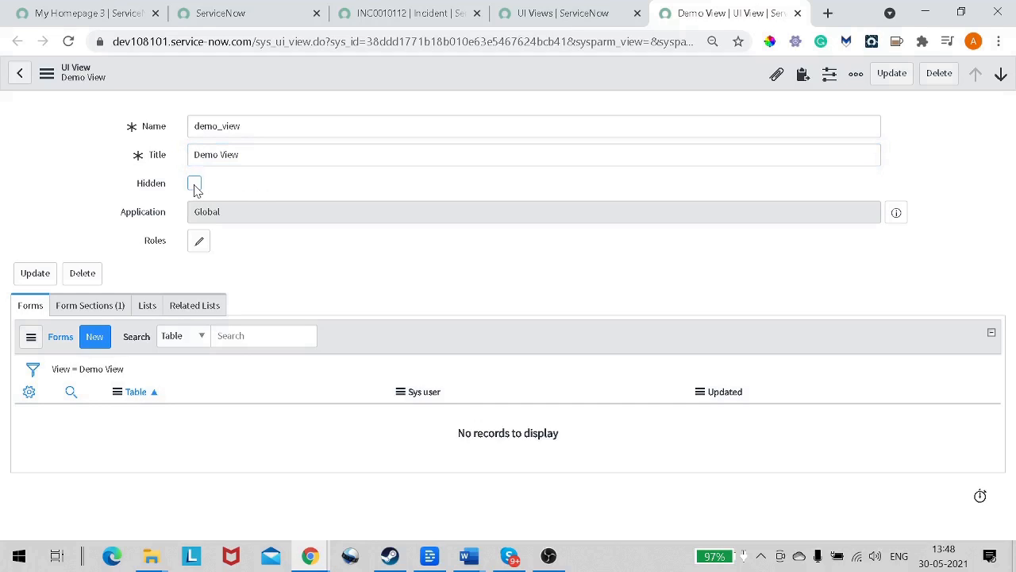
mouse_move(156, 185)
mouse_move(157, 190)
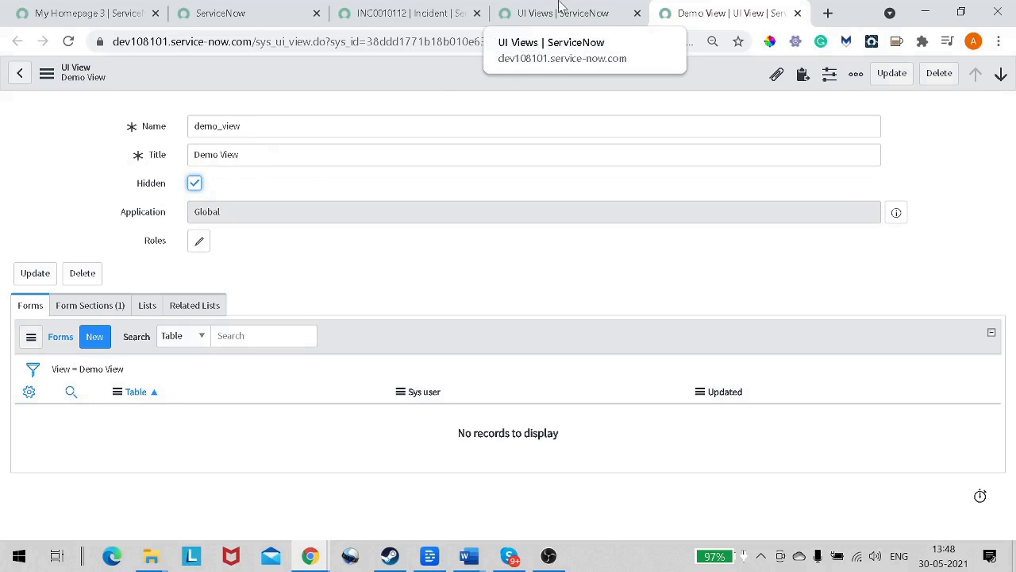
Step: Check which views the incident form offers, and return to the Demo View record
left_click(383, 14)
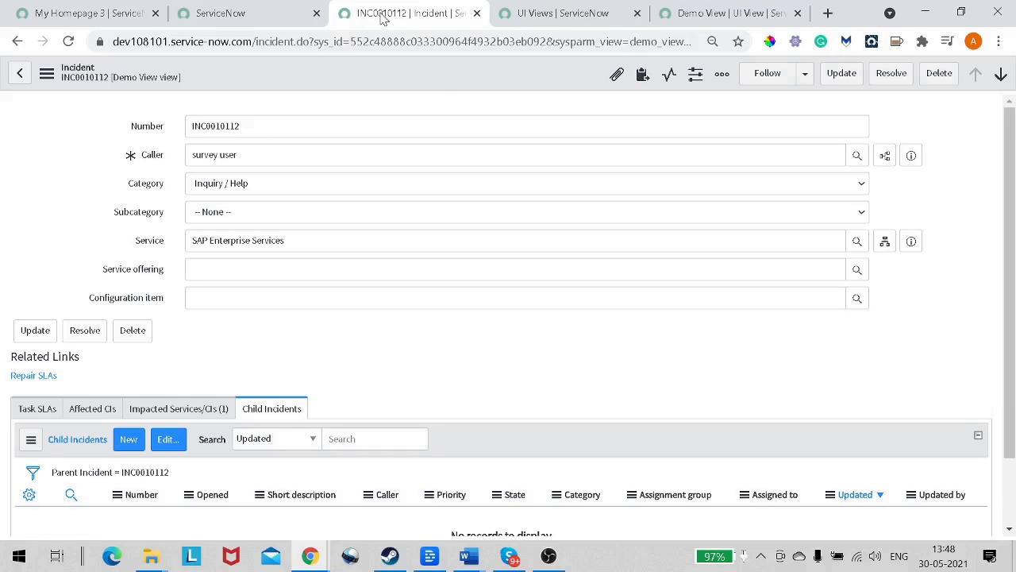
right_click(276, 86)
mouse_move(333, 391)
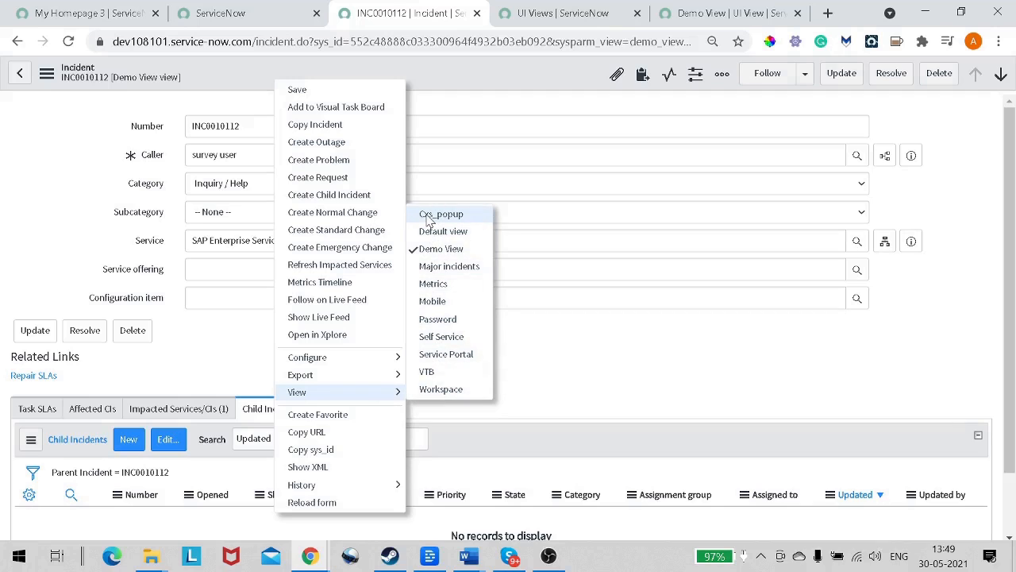
left_click(538, 17)
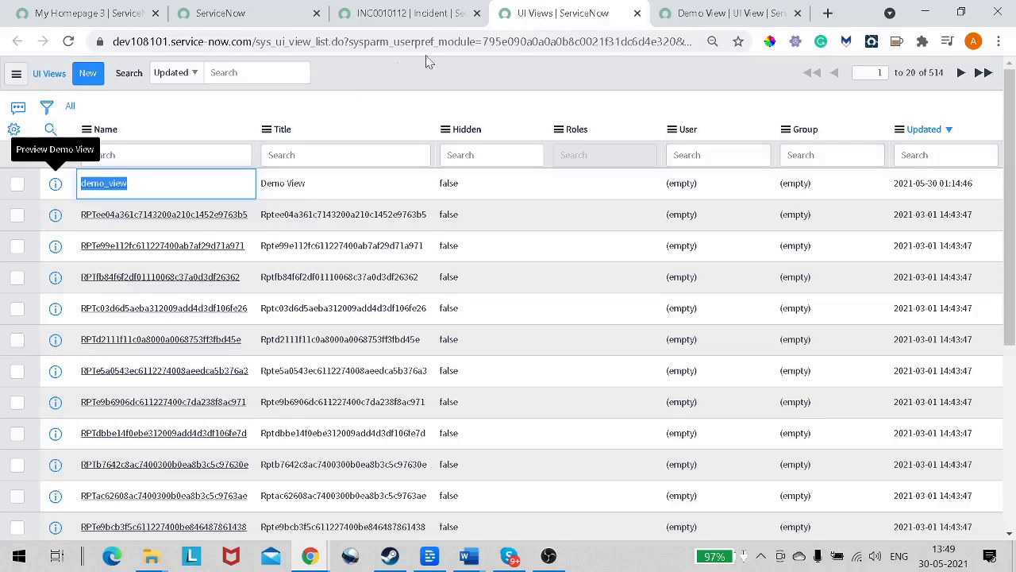
left_click(681, 19)
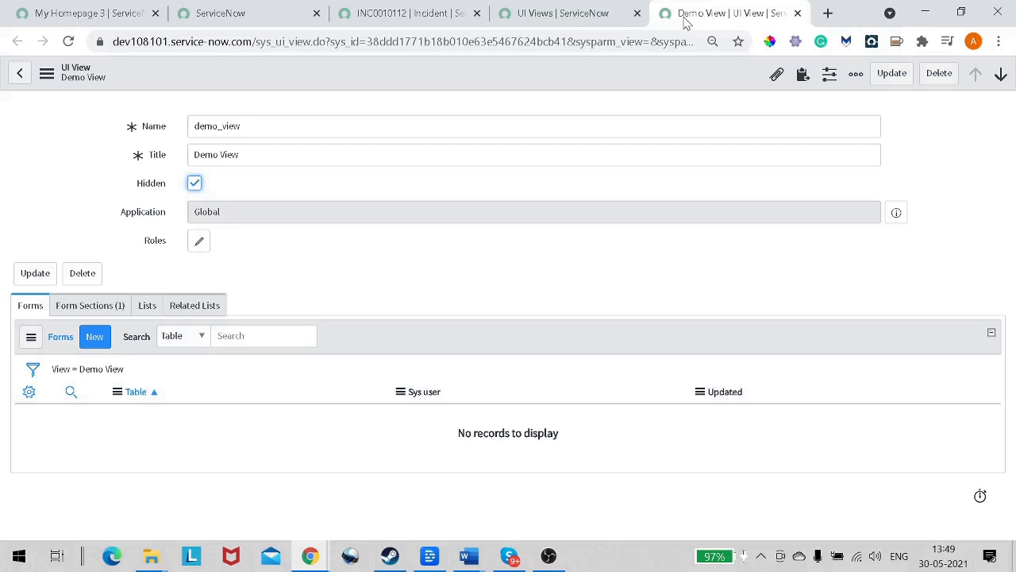
Step: Turn off Hidden on the Demo View record, assign it the itil role, and save the record
left_click(194, 184)
left_click(199, 241)
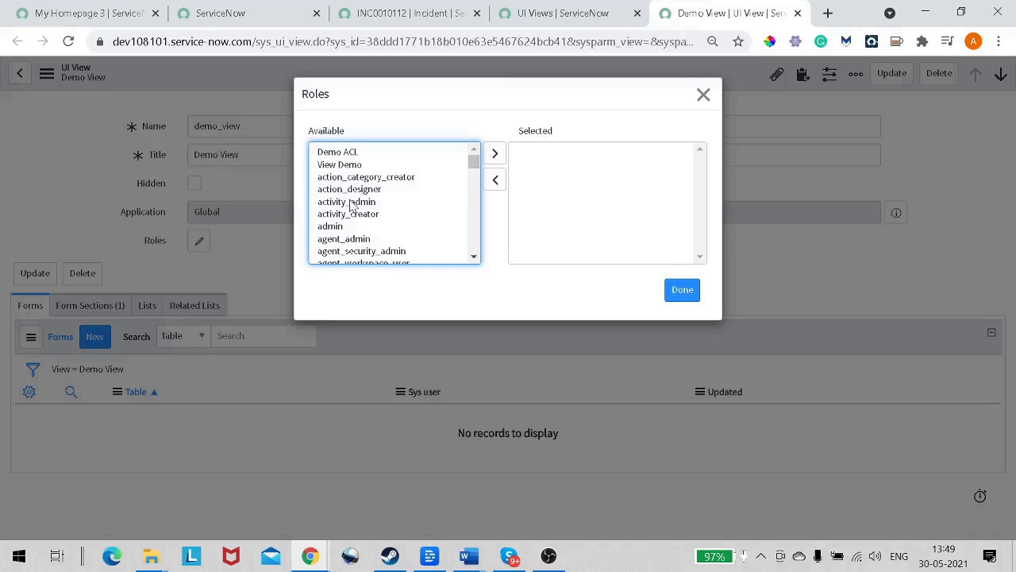
scroll(357, 212, "down", 10)
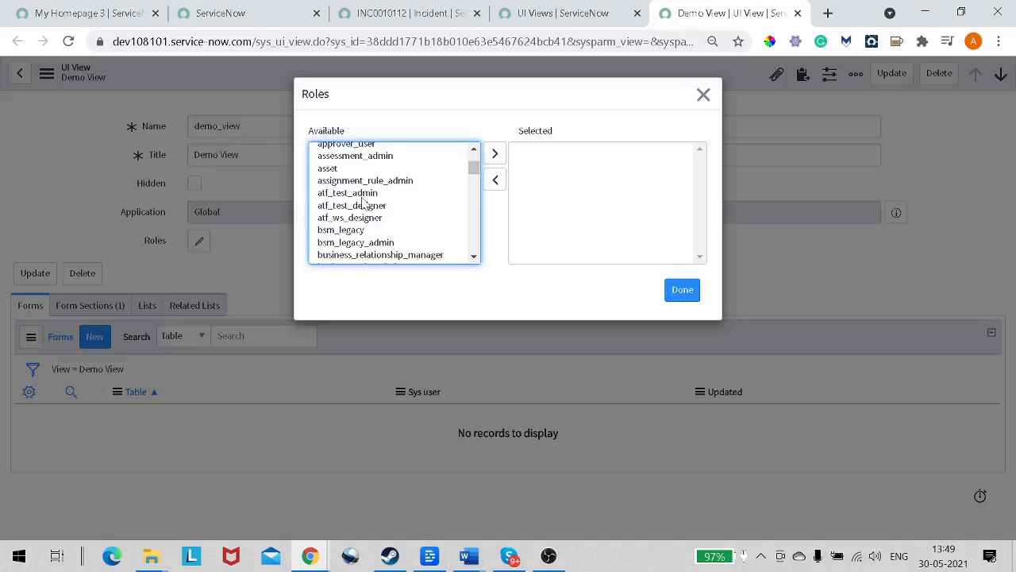
left_click(372, 211)
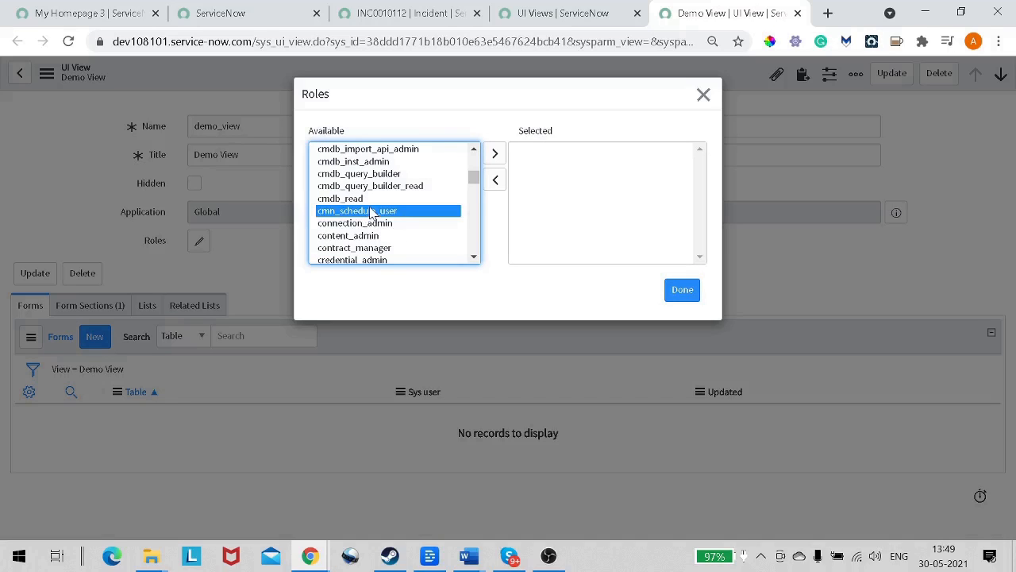
type("itil")
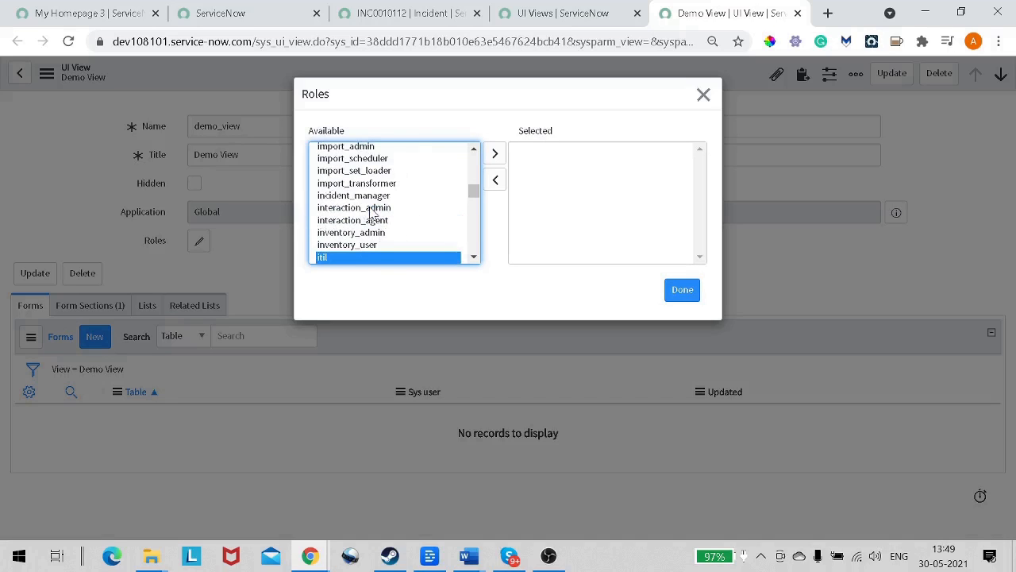
left_click(493, 154)
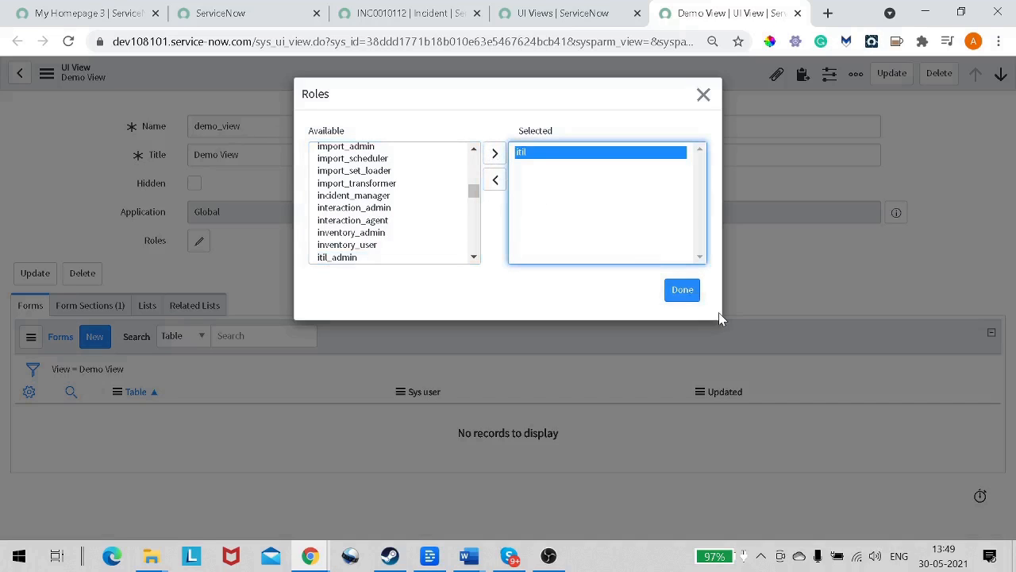
left_click(694, 295)
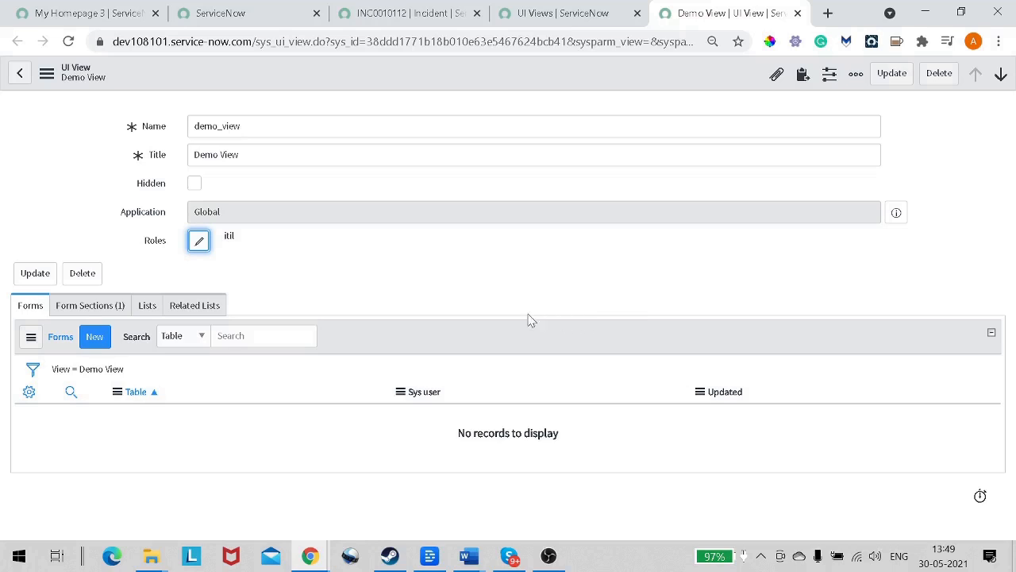
right_click(325, 74)
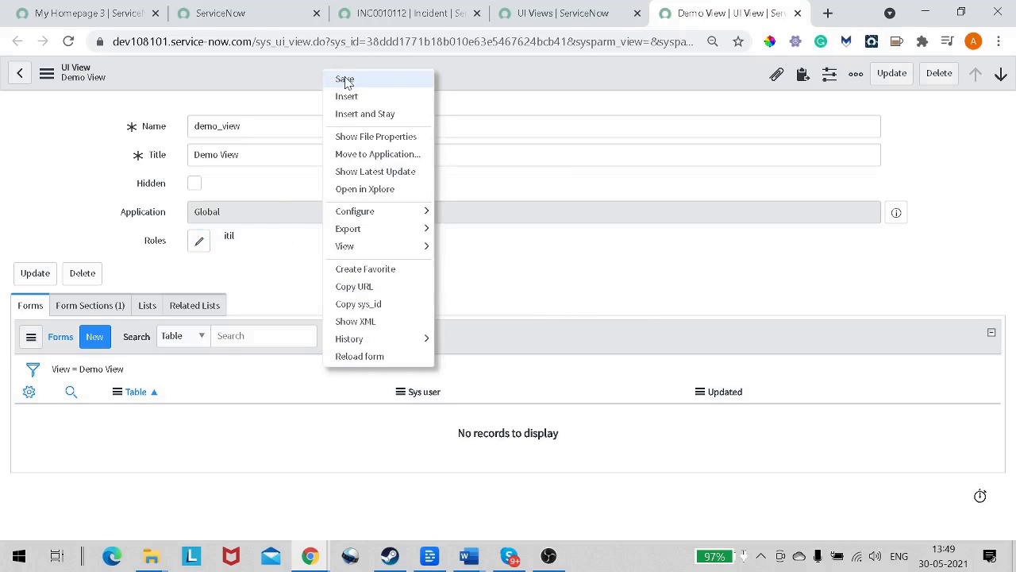
left_click(343, 77)
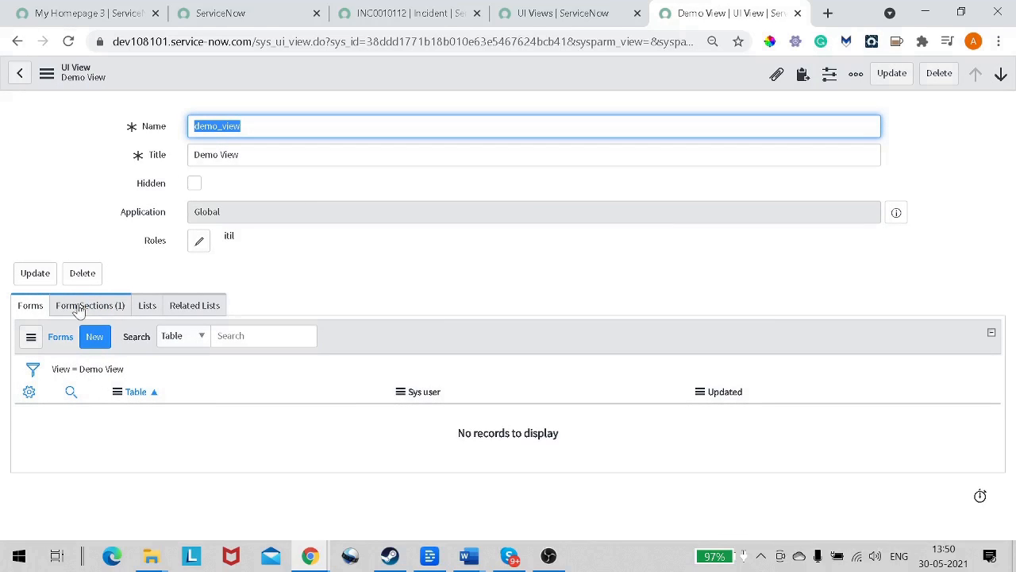
Step: Review the form sections, lists and related lists attached to the Demo View record
left_click(87, 310)
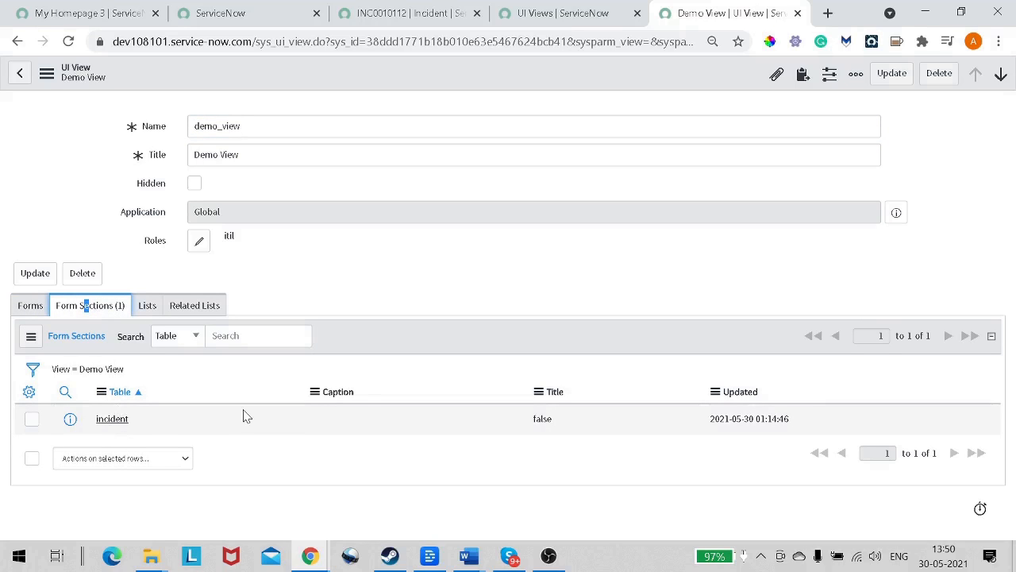
left_click(147, 310)
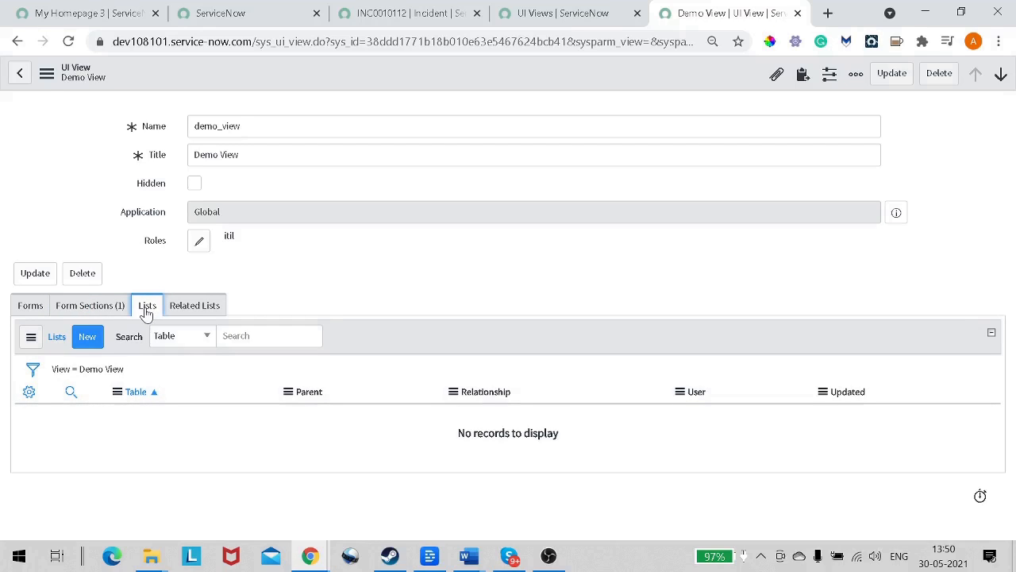
left_click(211, 314)
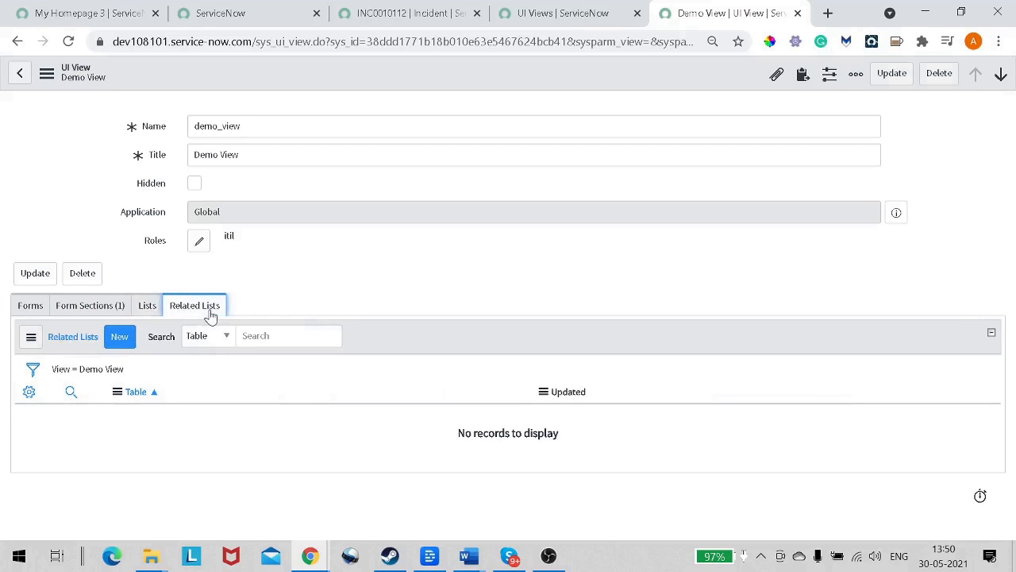
Step: Create and save a new list record for the Incident [incident] table in Demo View, and return to the view record
left_click(153, 311)
left_click(87, 337)
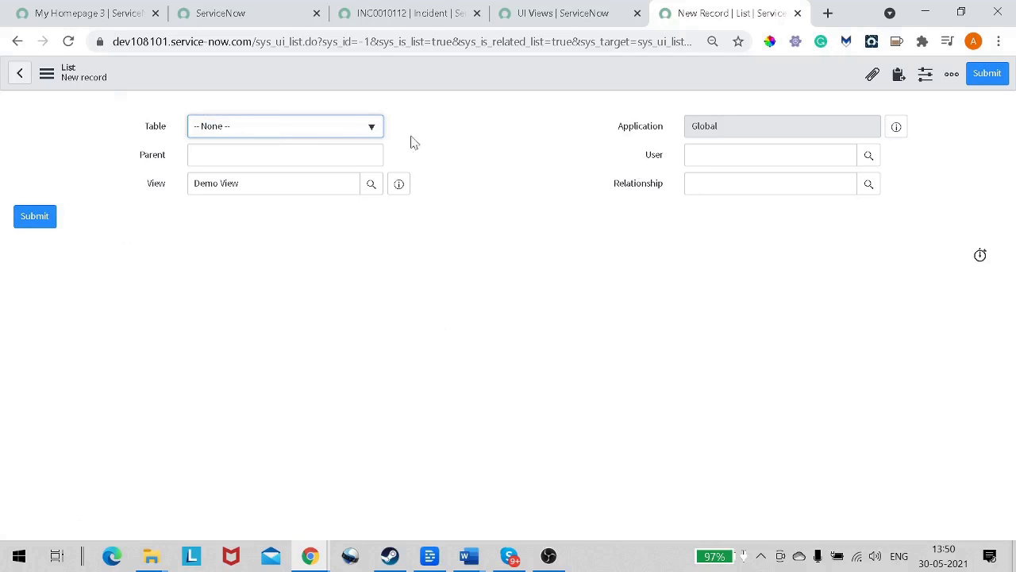
left_click(332, 140)
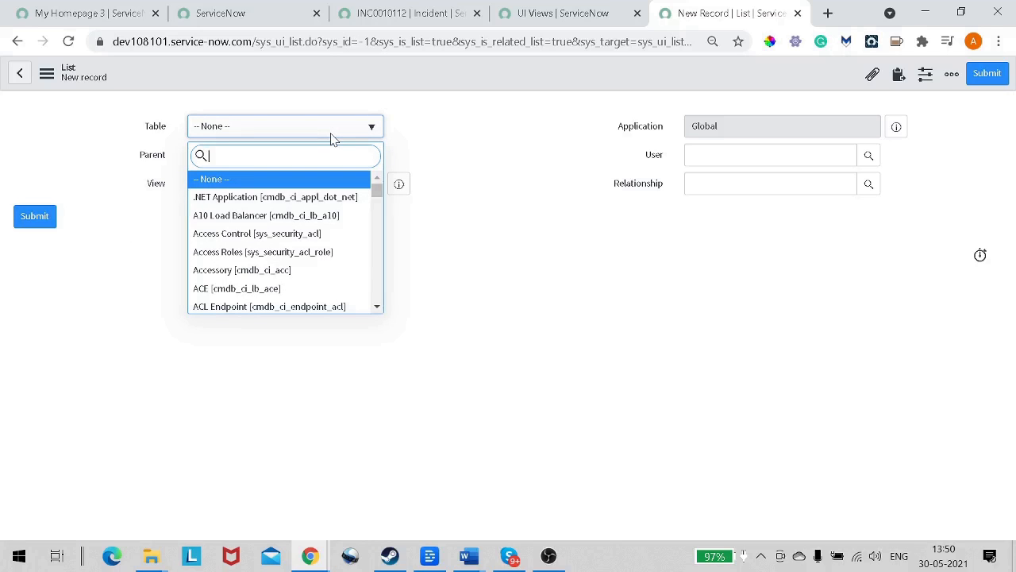
type("incident")
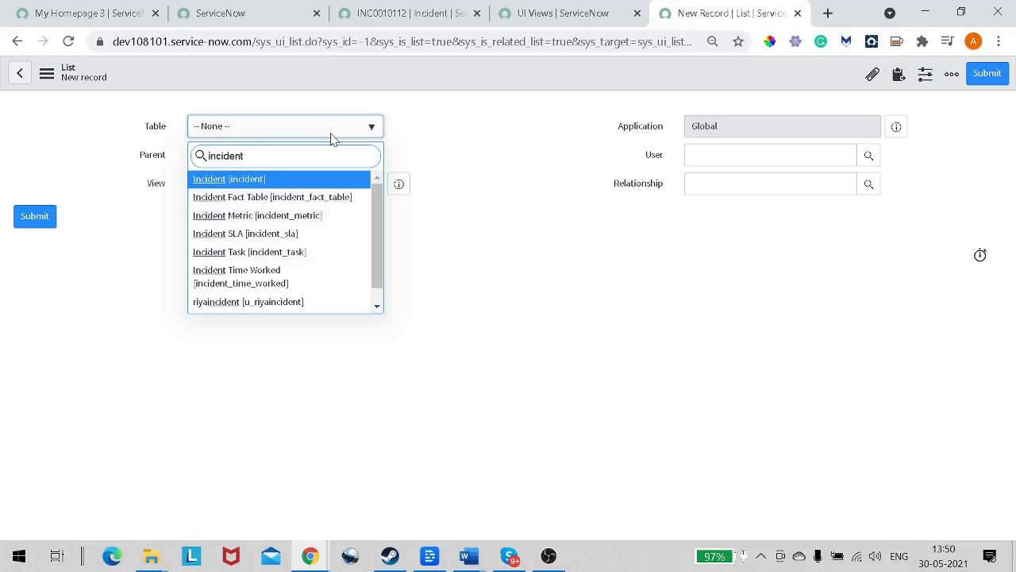
left_click(275, 178)
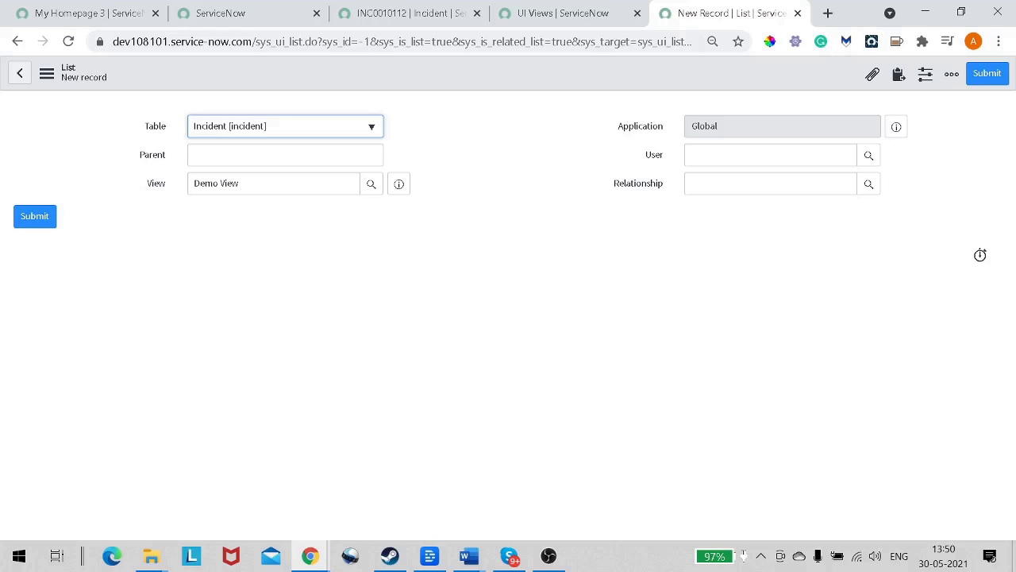
left_click(239, 184)
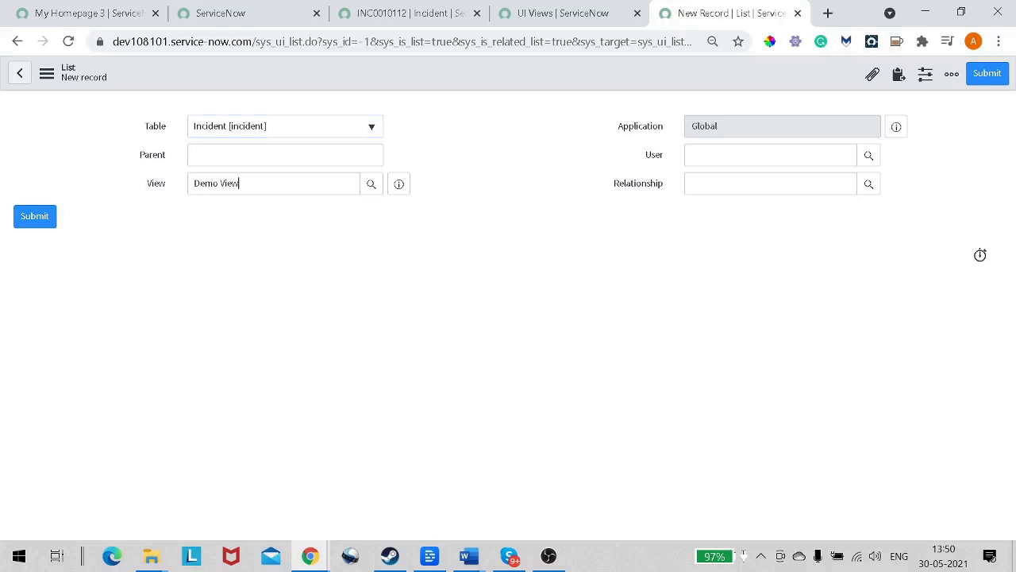
key("ctrl+a")
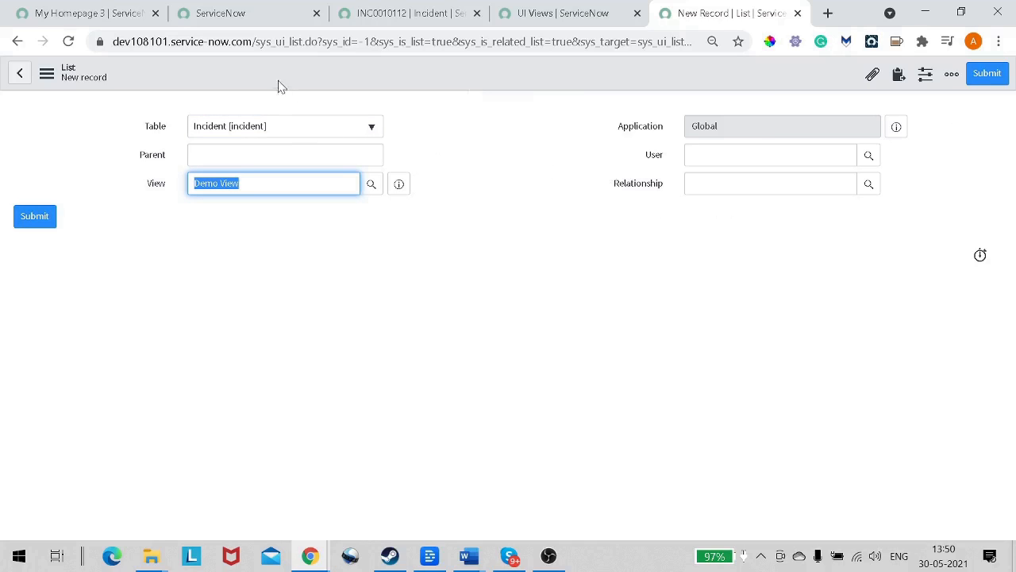
right_click(358, 79)
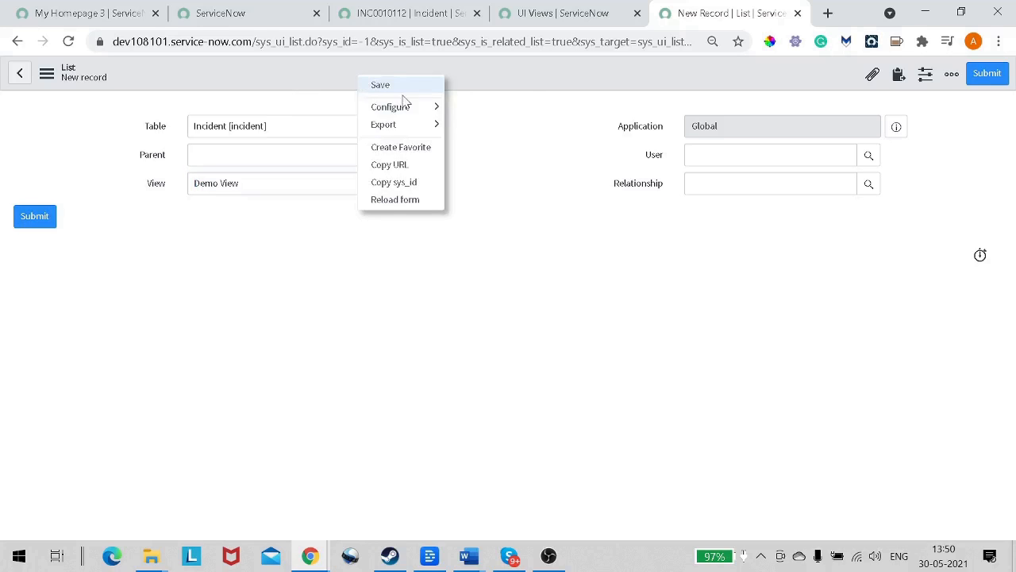
left_click(409, 89)
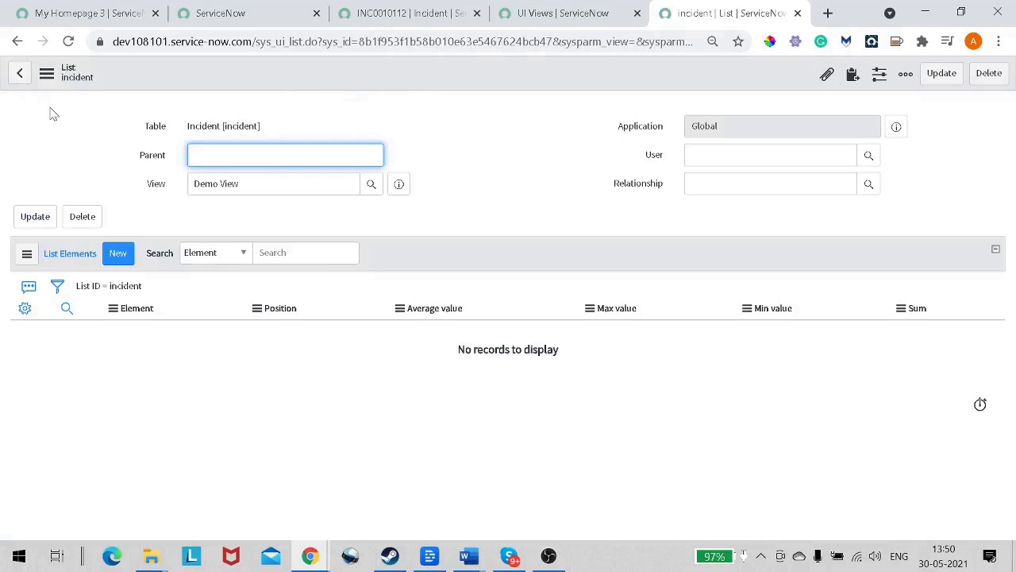
left_click(19, 46)
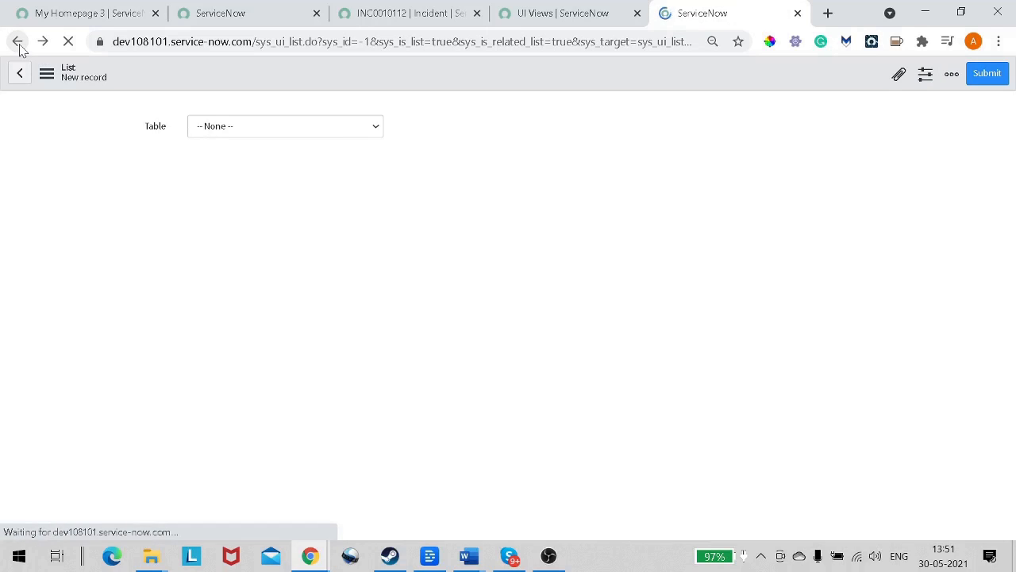
left_click(20, 46)
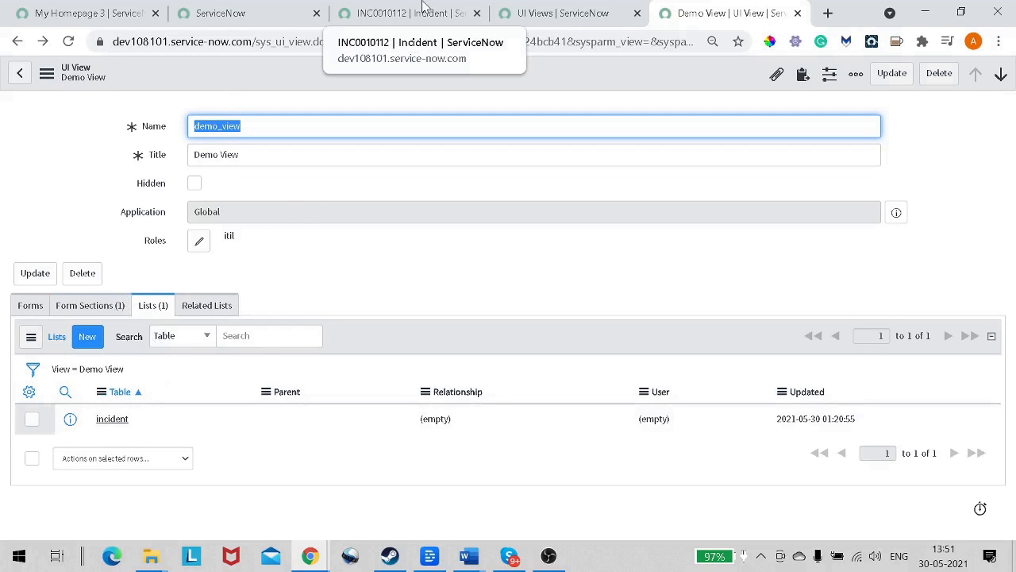
Step: Switch to the homepage and open the incident table's list in a new tab with incident.LIST
left_click(131, 14)
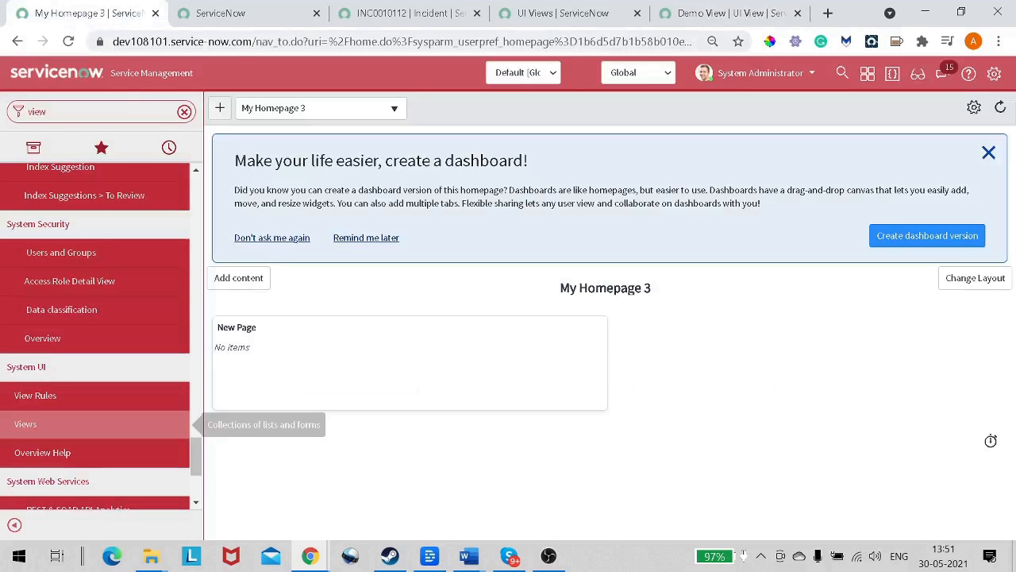
type("in")
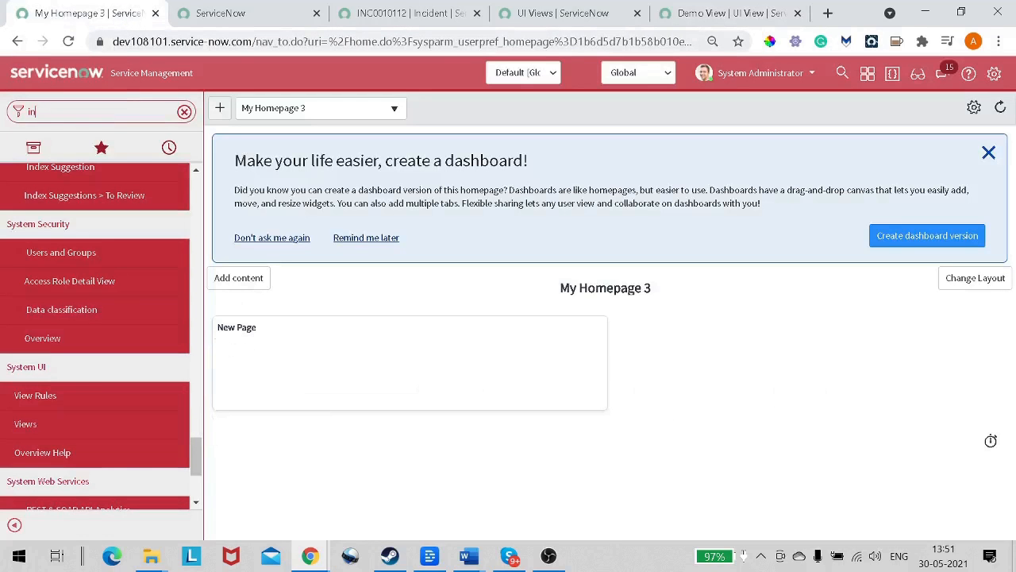
type("cident.LIST")
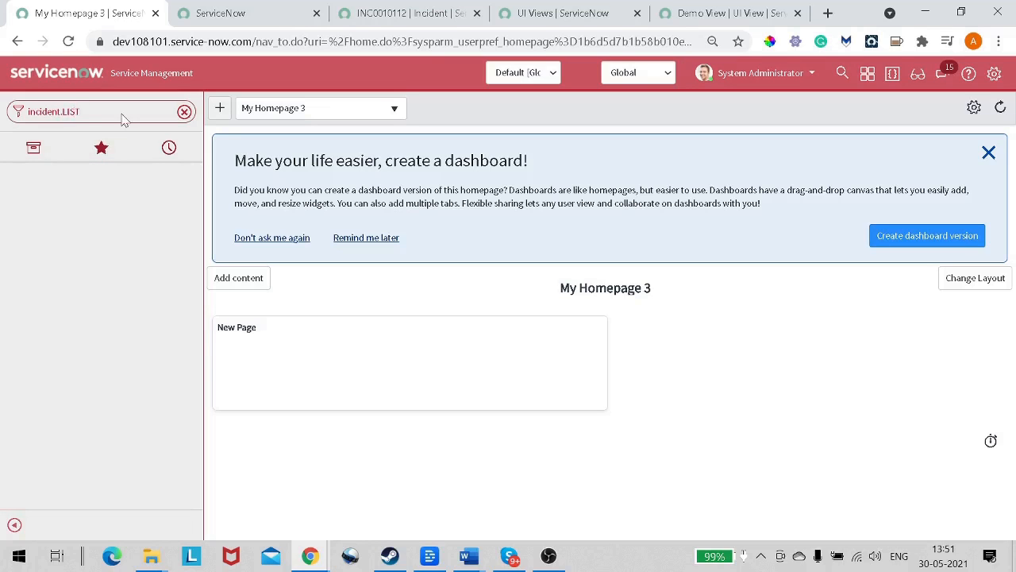
key("Return")
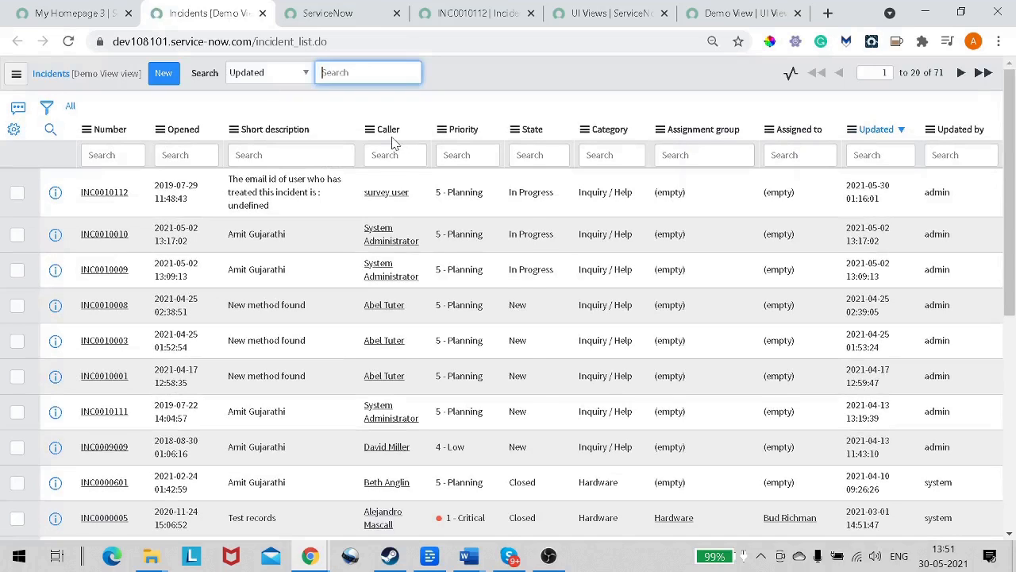
Step: Open the List Layout configuration of the incident list with Demo View as the view name
right_click(394, 138)
mouse_move(445, 302)
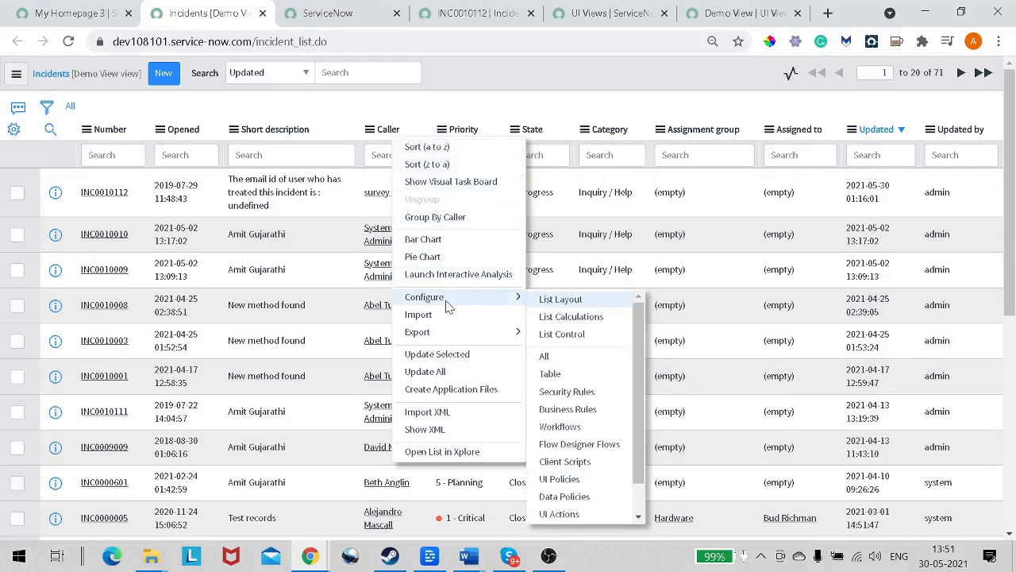
left_click(560, 299)
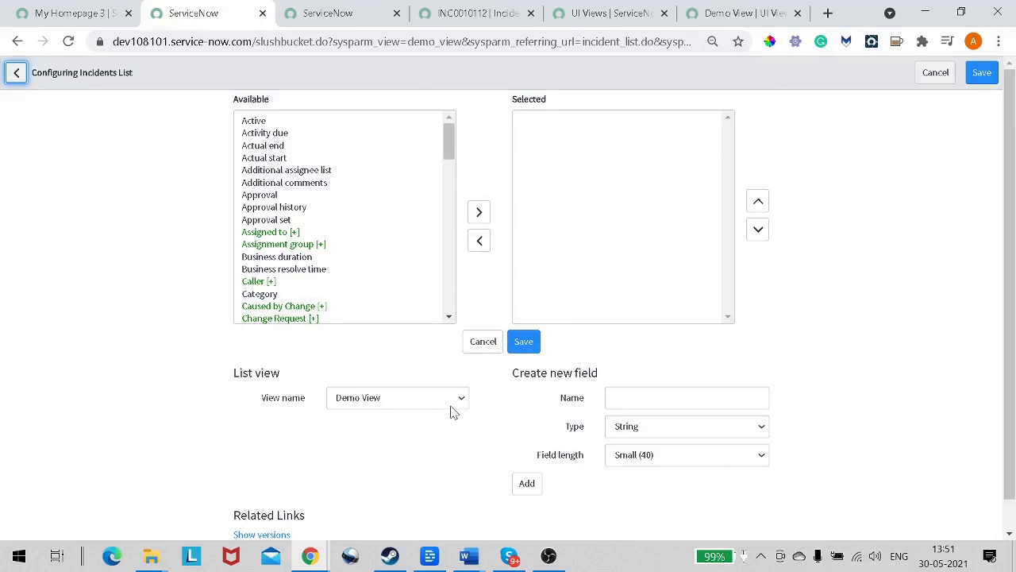
left_click(447, 405)
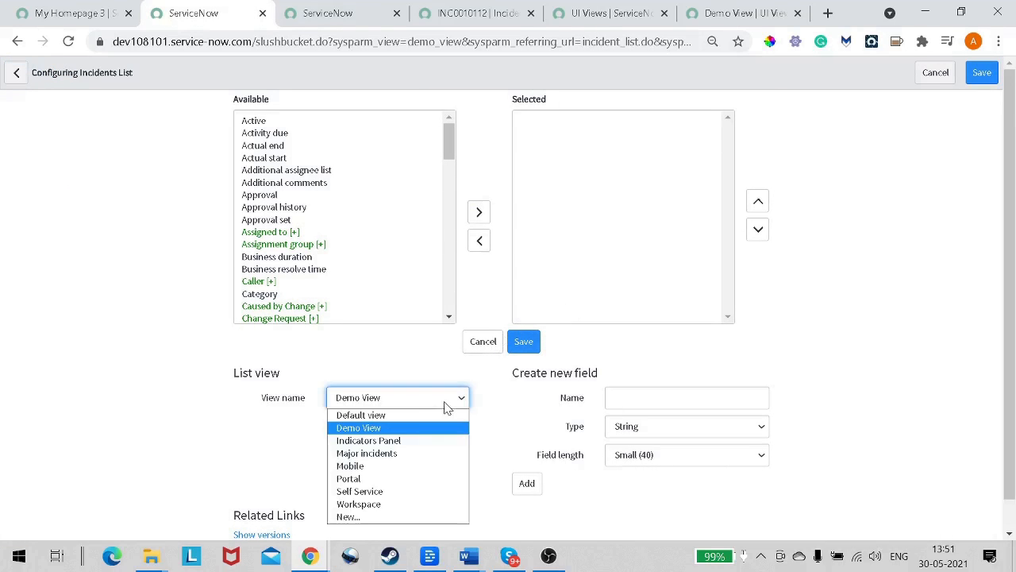
left_click(390, 428)
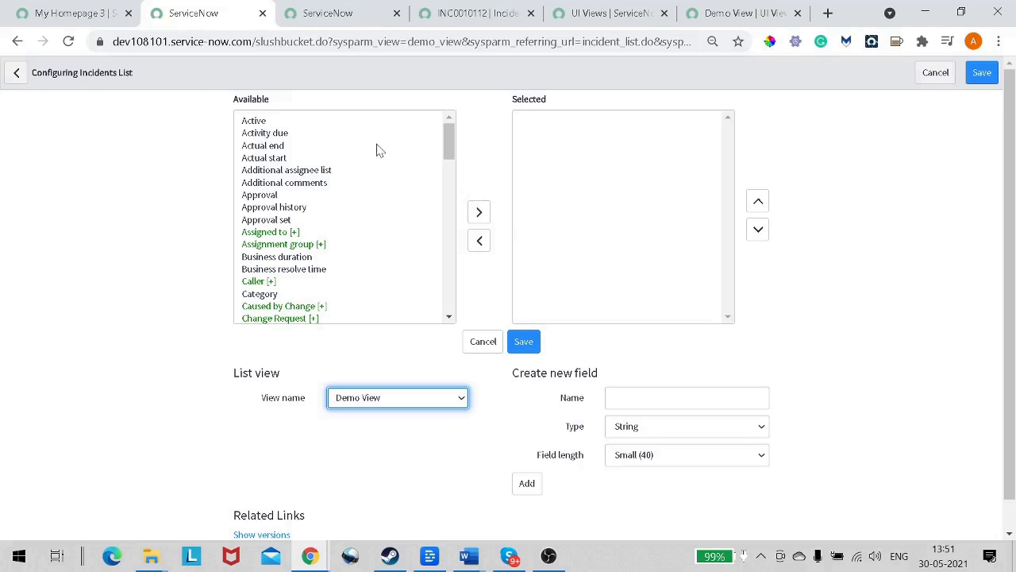
Step: Add Active, Activity due, Actual start, Additional comments, Approval history and Approval set to the Demo View list layout and save it
left_click(325, 132)
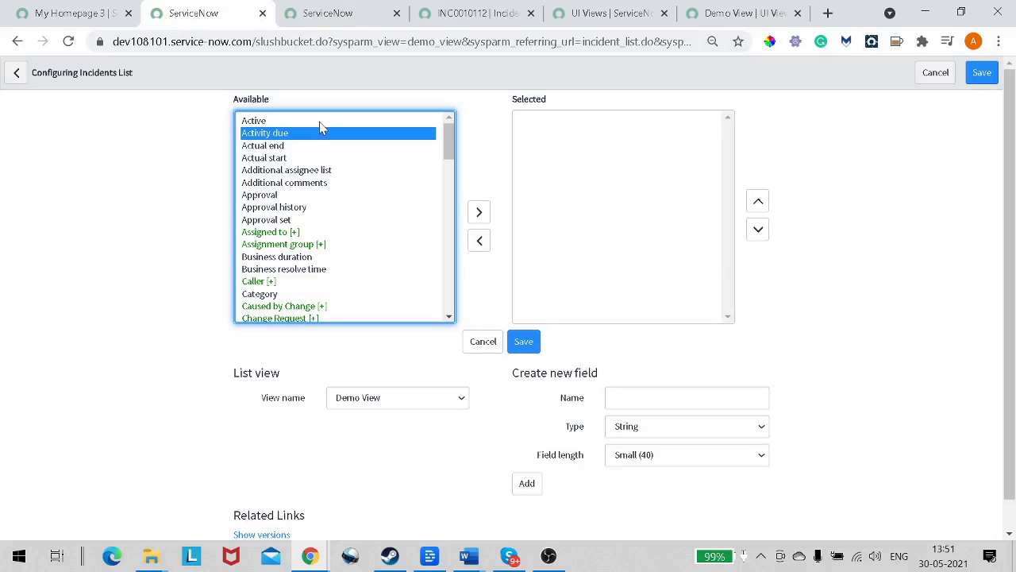
left_click(306, 123, "ctrl")
left_click(304, 158, "ctrl")
left_click(308, 184, "ctrl")
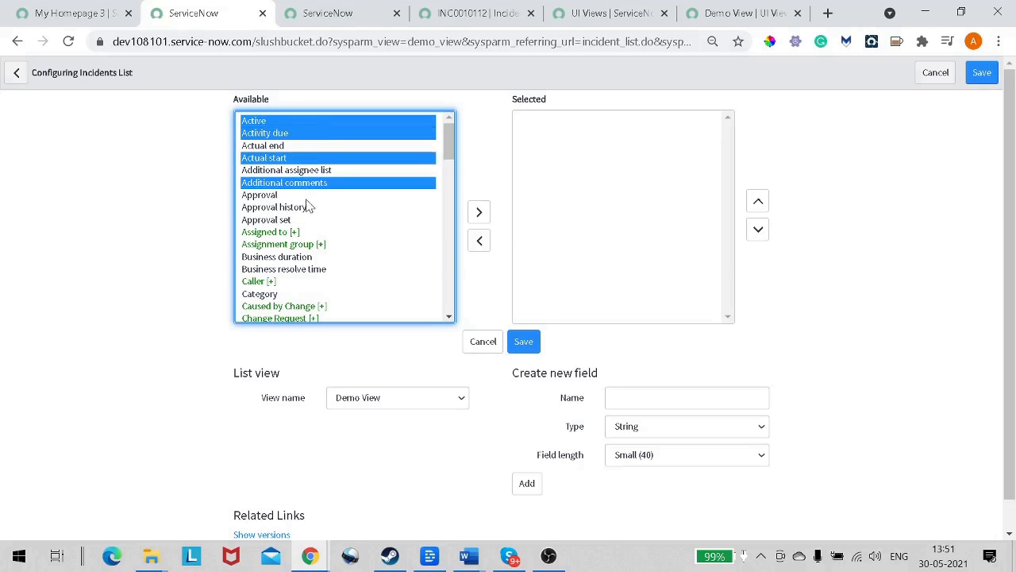
left_click(310, 207, "ctrl")
left_click(316, 220, "ctrl")
left_click(479, 212)
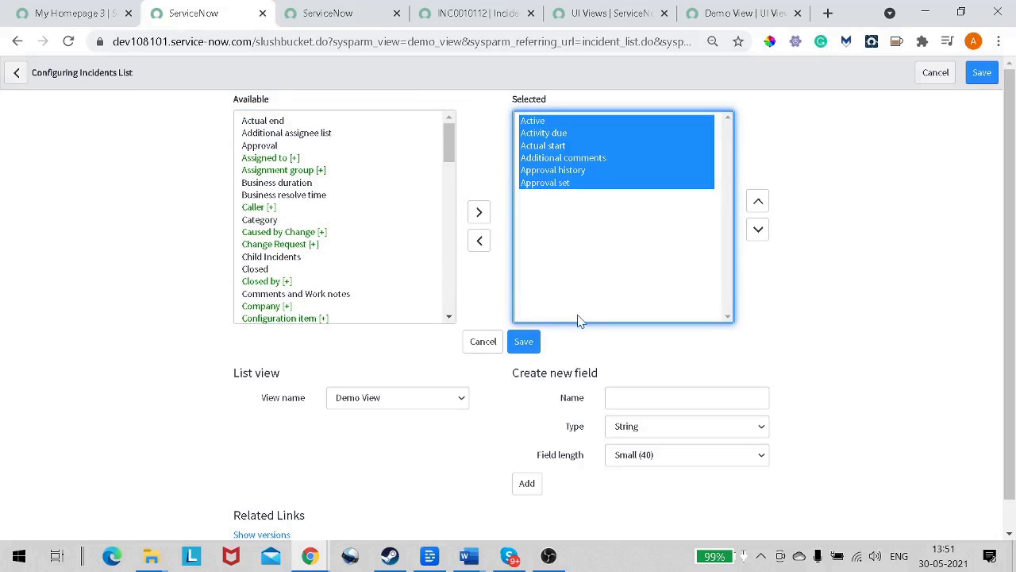
left_click(537, 341)
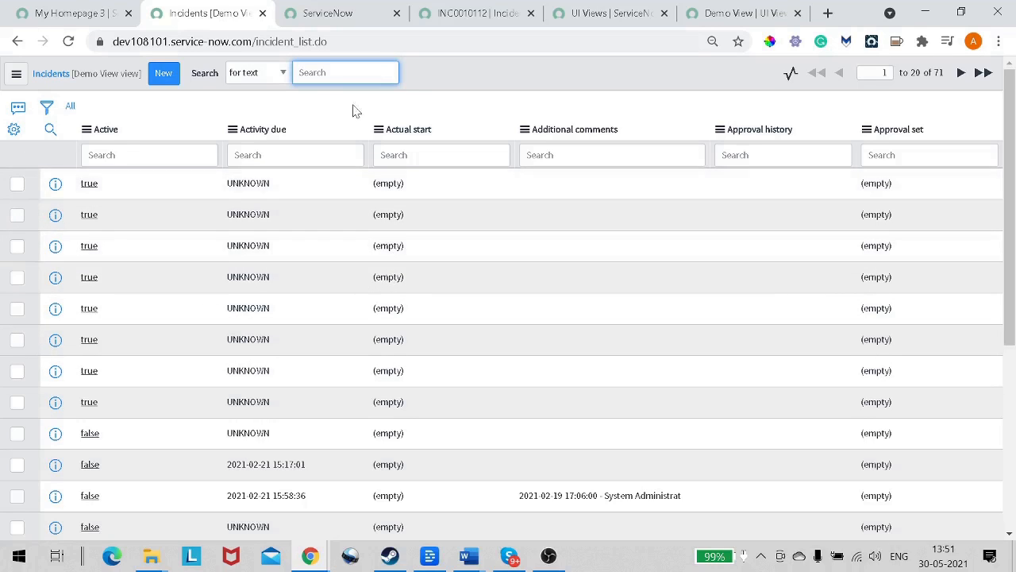
Step: Switch the incident list to the Default view and back to Demo View to compare their columns
right_click(250, 130)
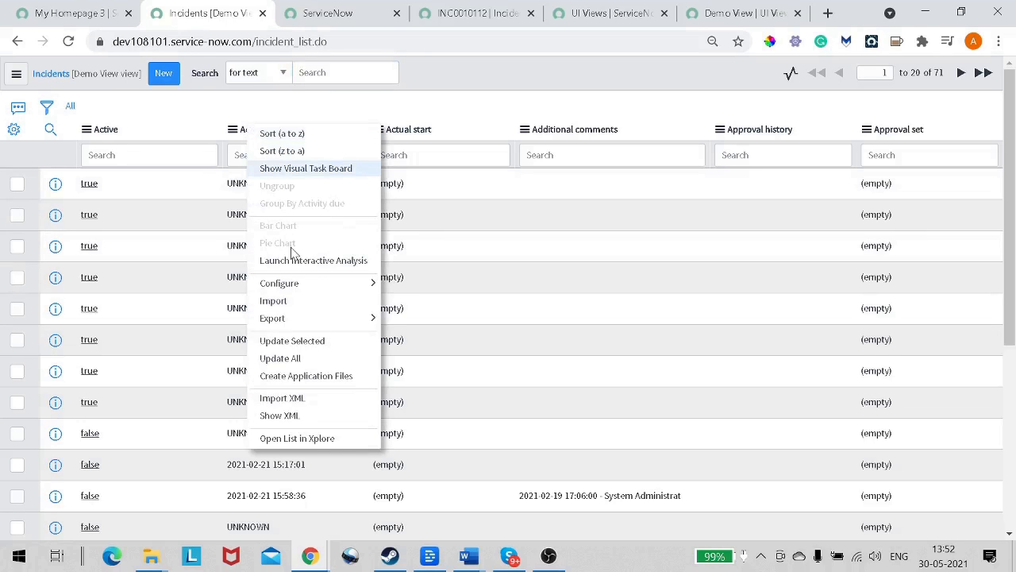
left_click(16, 79)
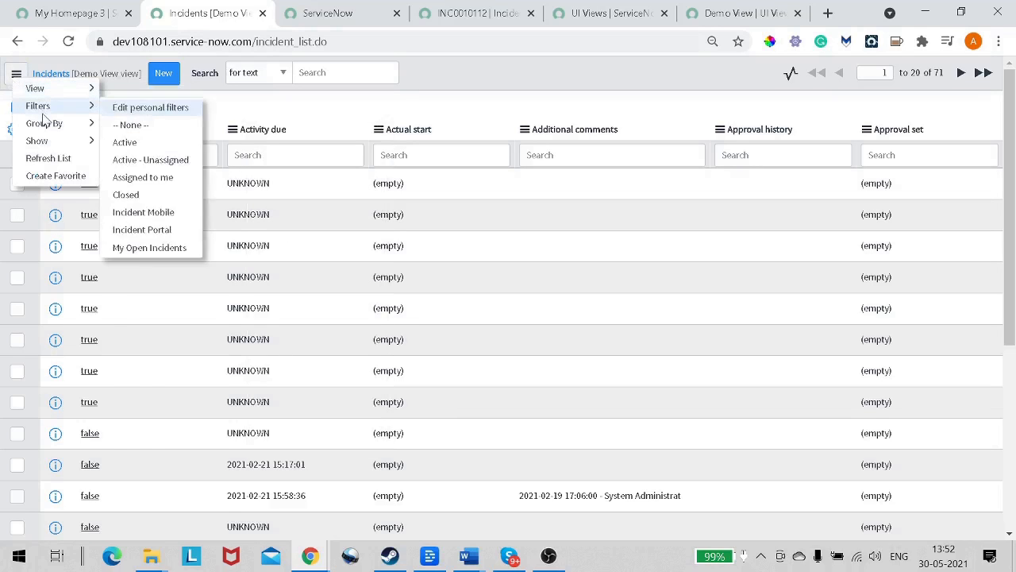
mouse_move(51, 94)
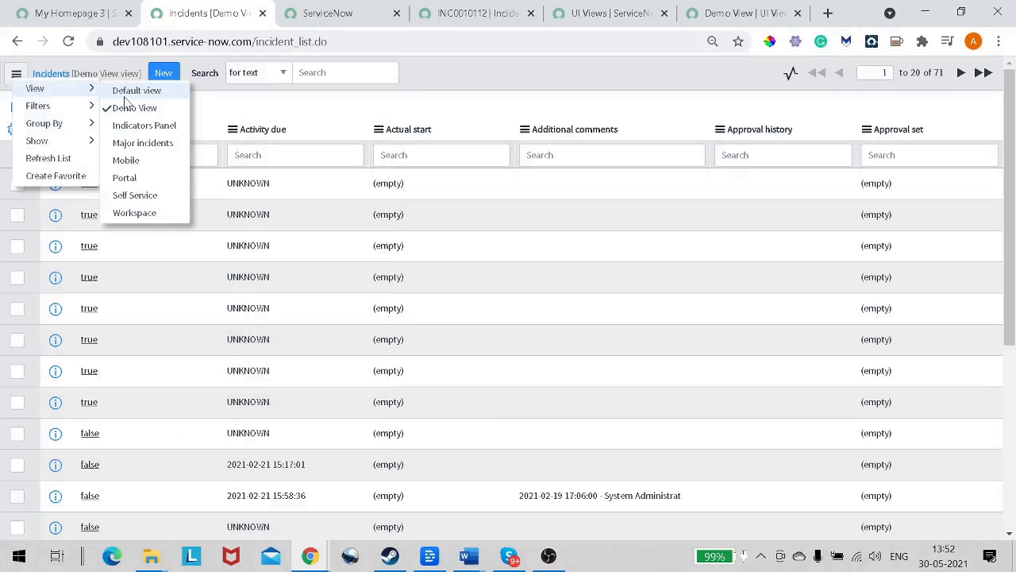
left_click(155, 91)
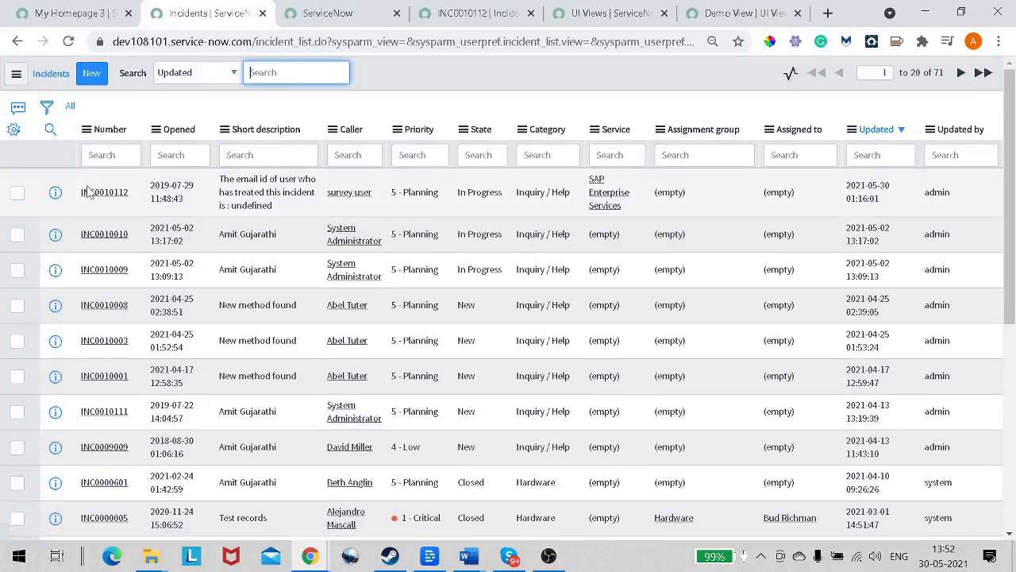
left_click(15, 74)
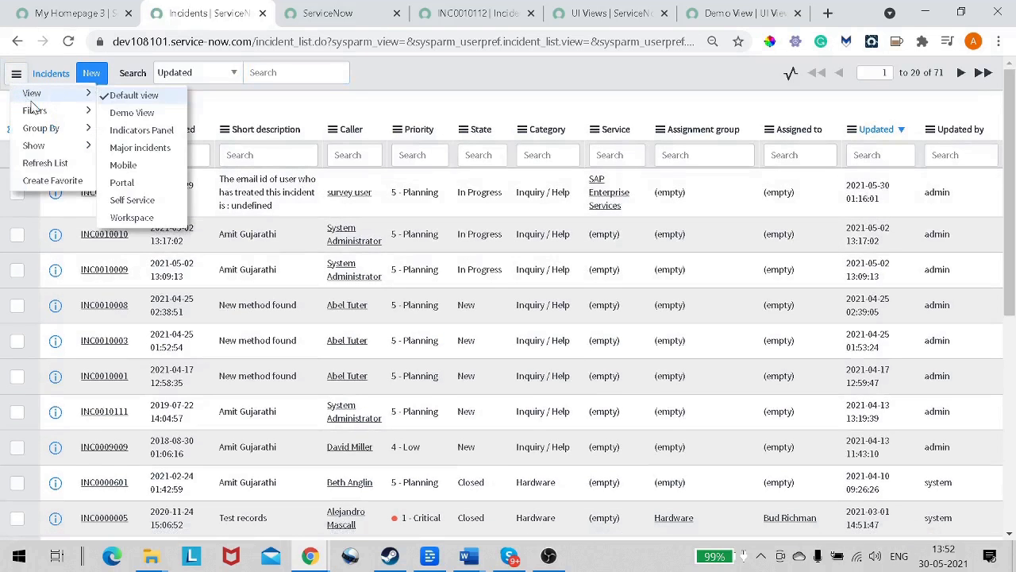
left_click(141, 113)
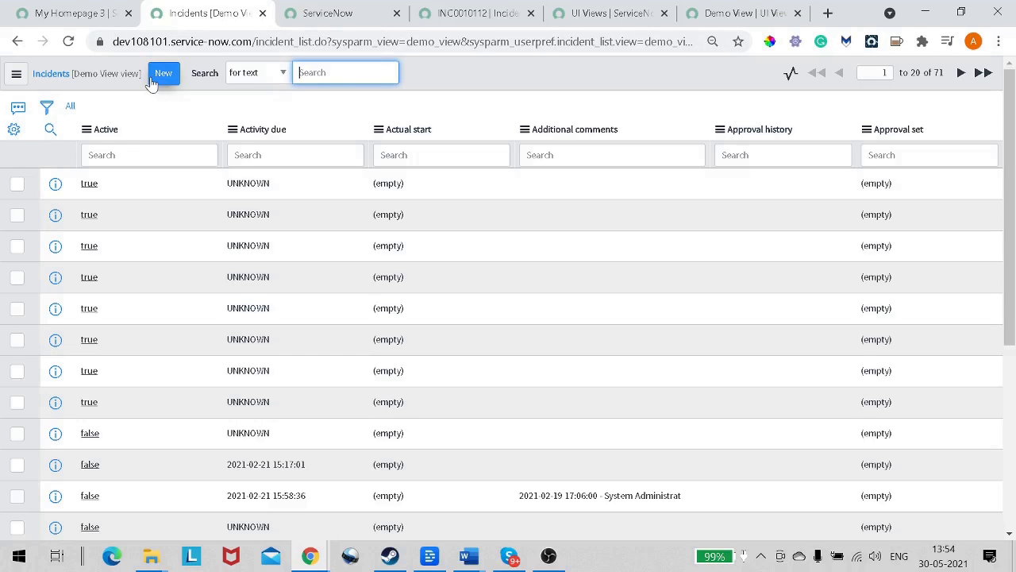
Step: Open the System UI View Rules from the homepage and start a new rule named Demo View Rule
left_click(96, 21)
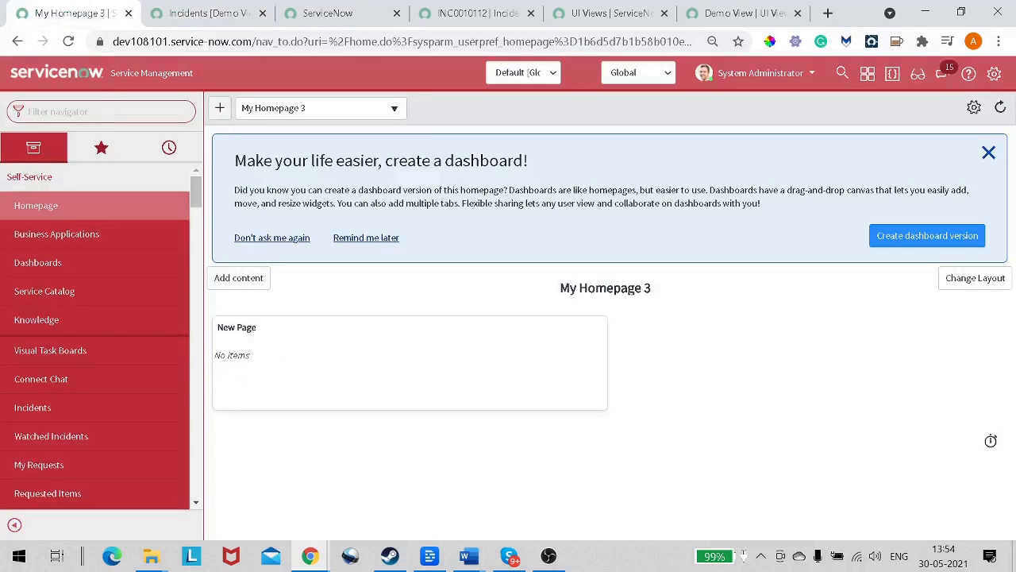
type("view rule")
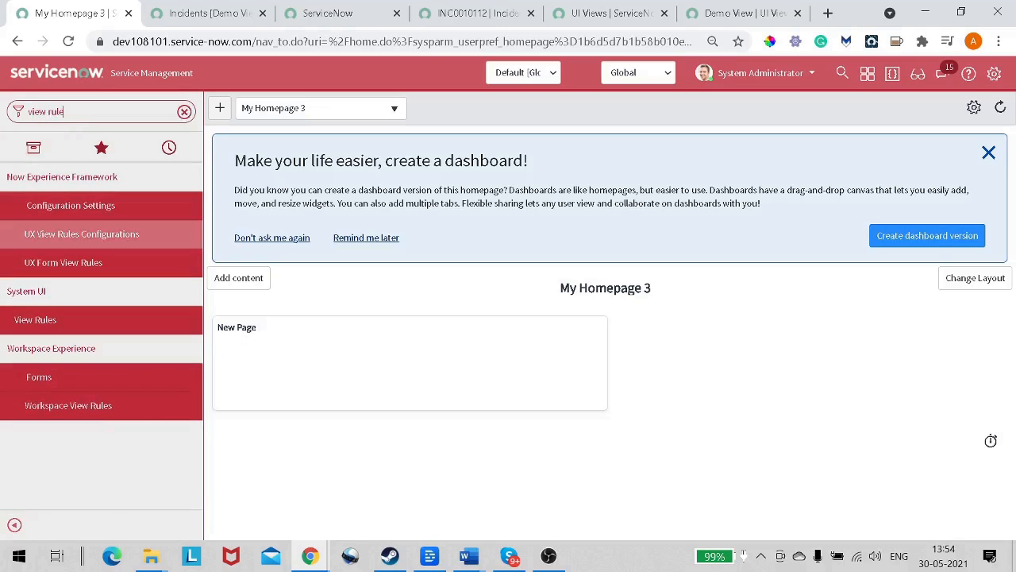
left_click(35, 325)
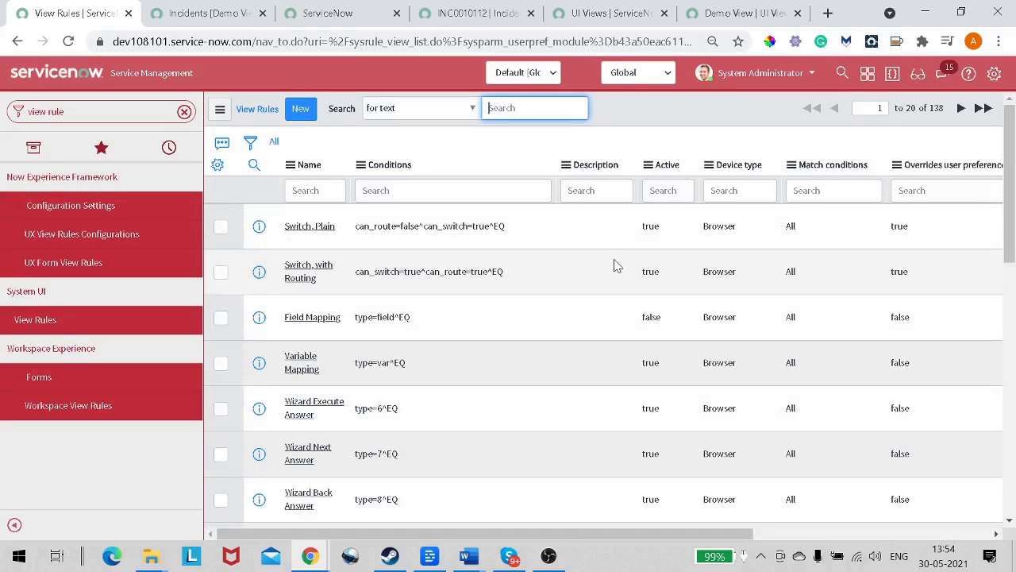
scroll(616, 265, "down", 4)
scroll(617, 267, "up", 4)
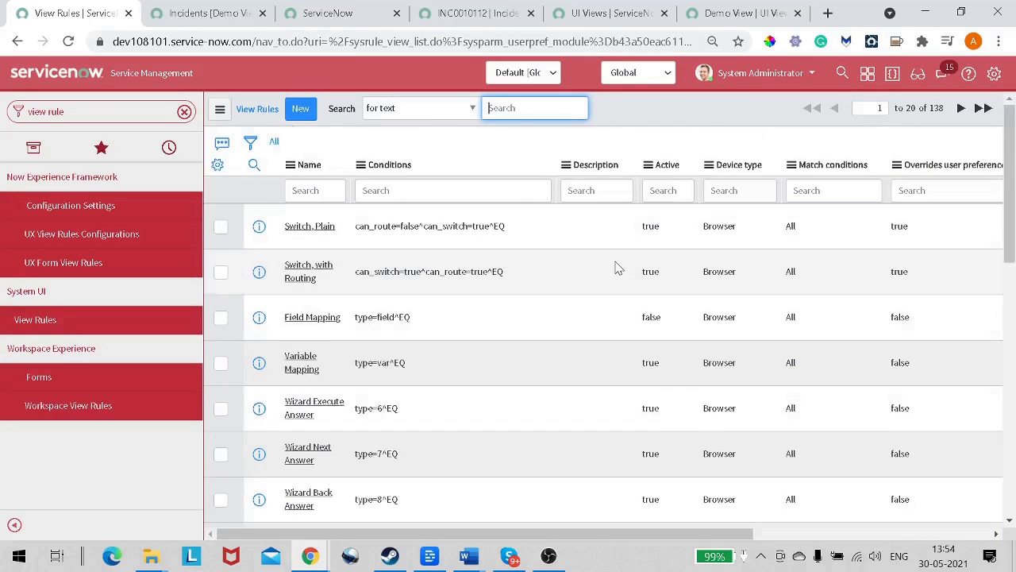
left_click(311, 116)
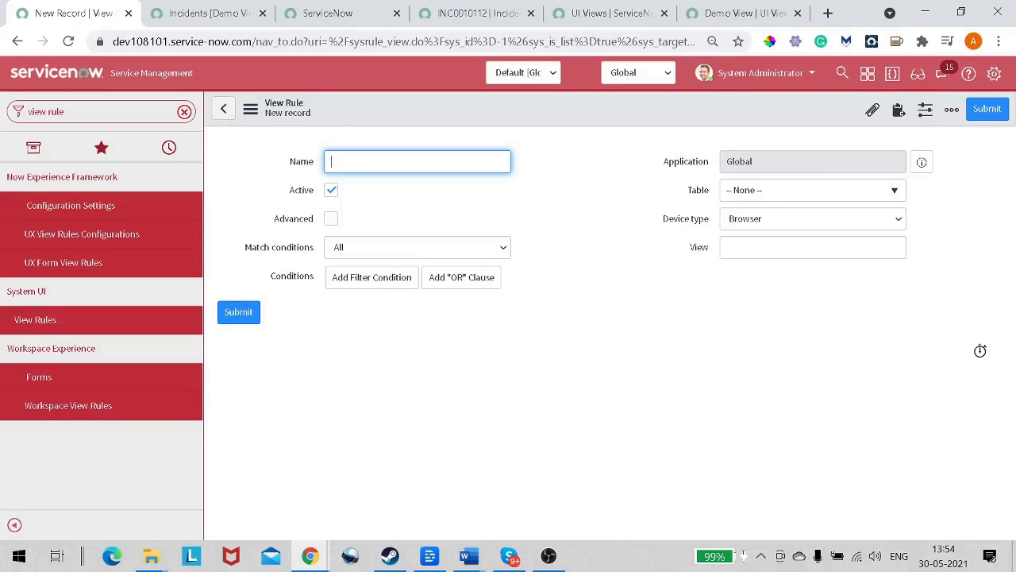
type("Demo View Rule")
Step: Look at the script shown by the Advanced option and the Match conditions choices, leaving Advanced off and All selected
left_click(331, 218)
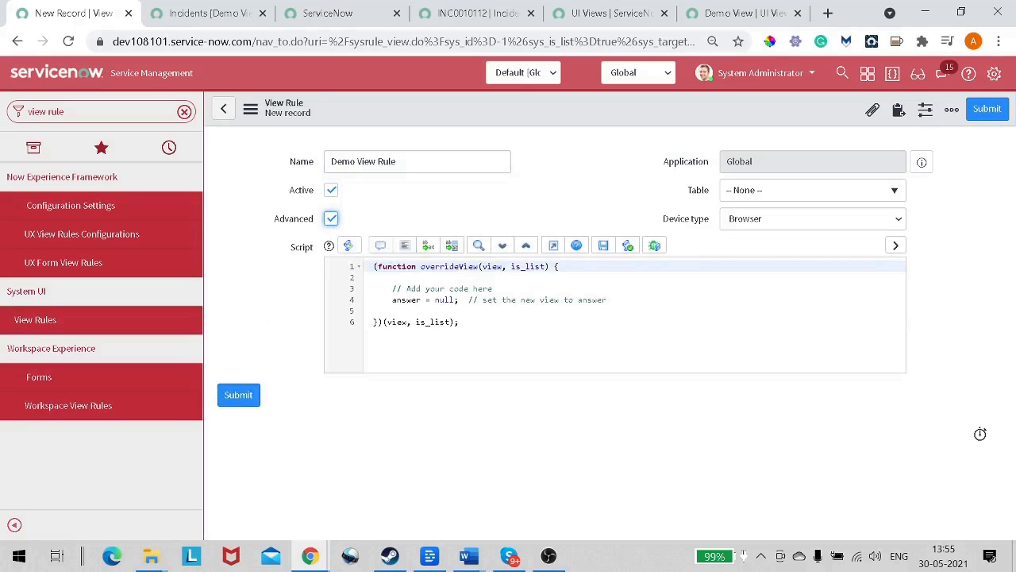
left_click(331, 219)
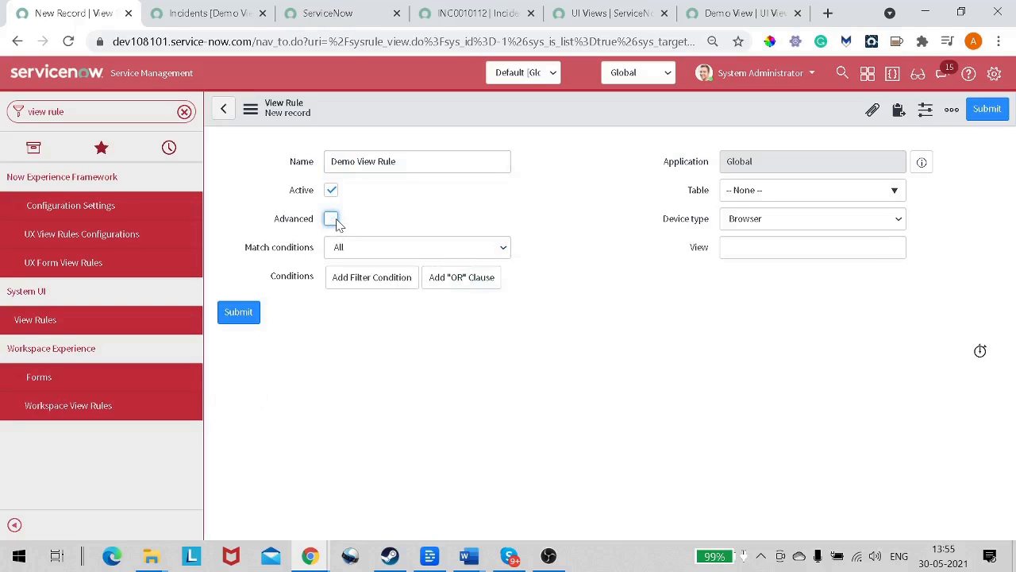
left_click(368, 248)
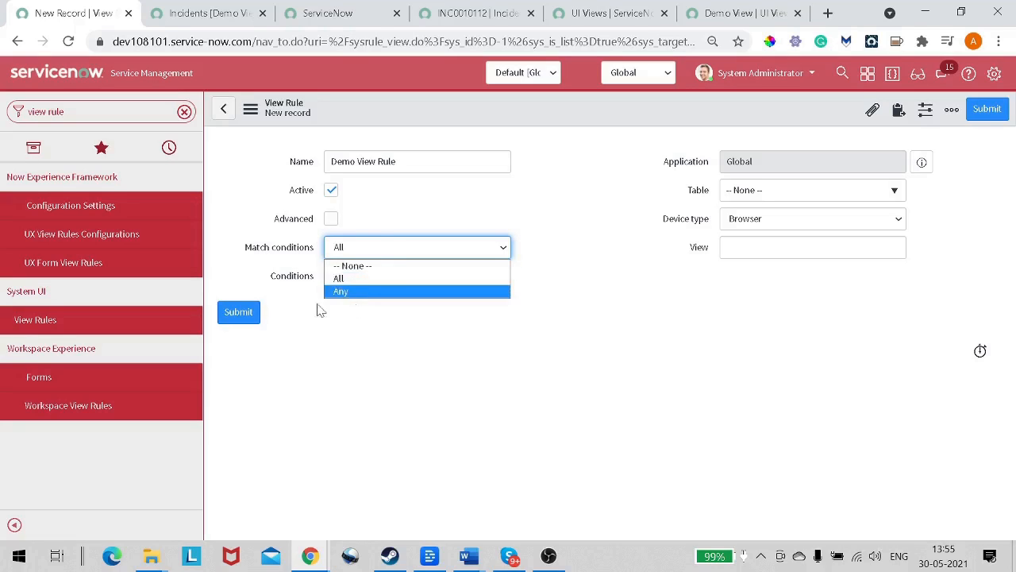
left_click(243, 281)
left_click(363, 249)
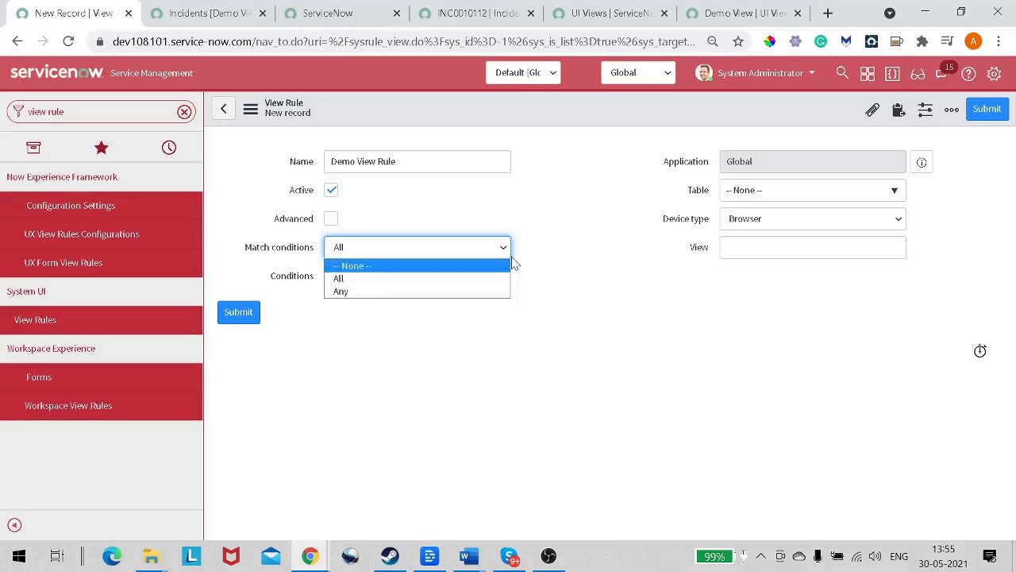
left_click(656, 244)
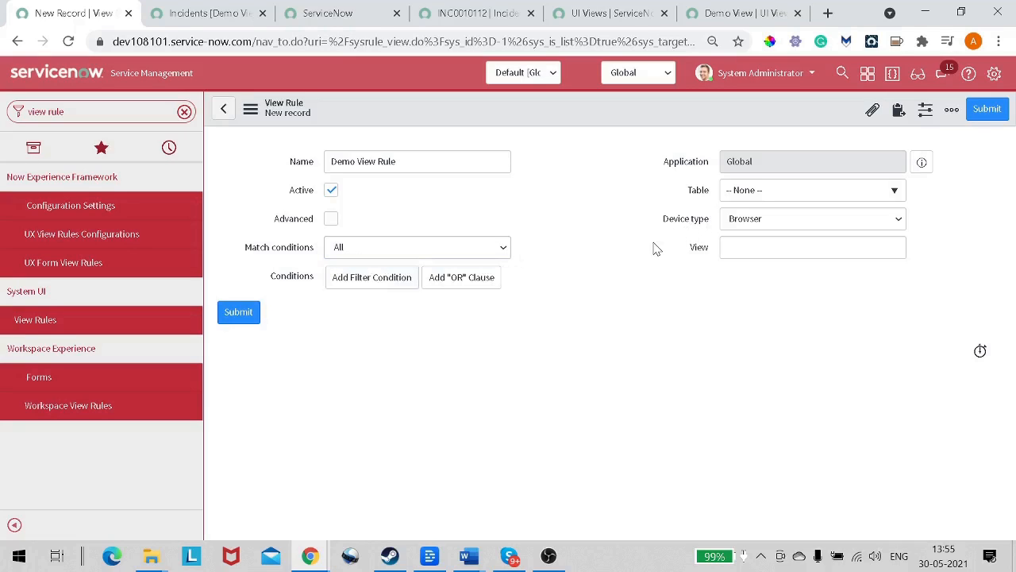
Step: Set the view rule's table to Incident [incident] and its device type to Browser
left_click(760, 196)
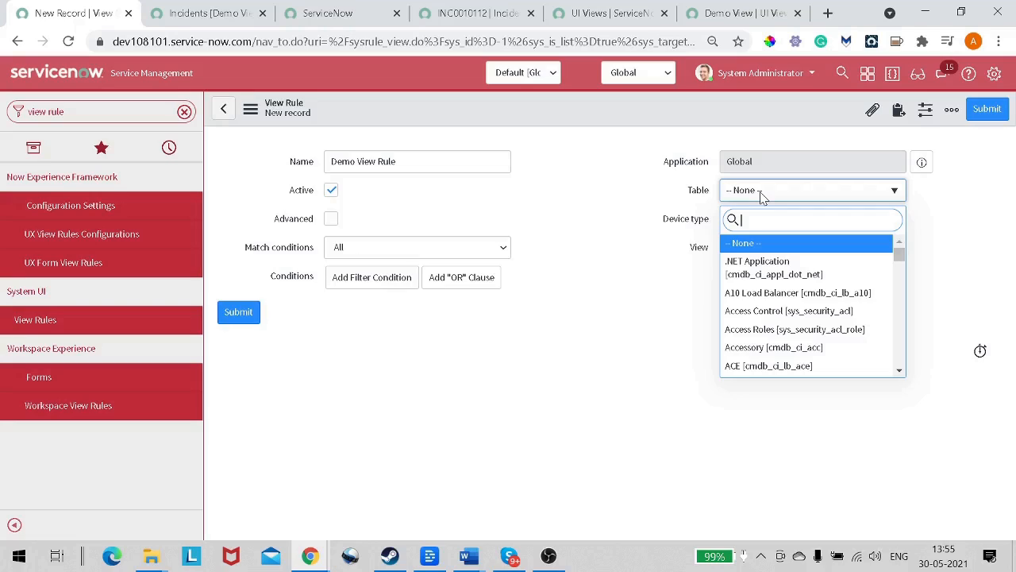
type("incident")
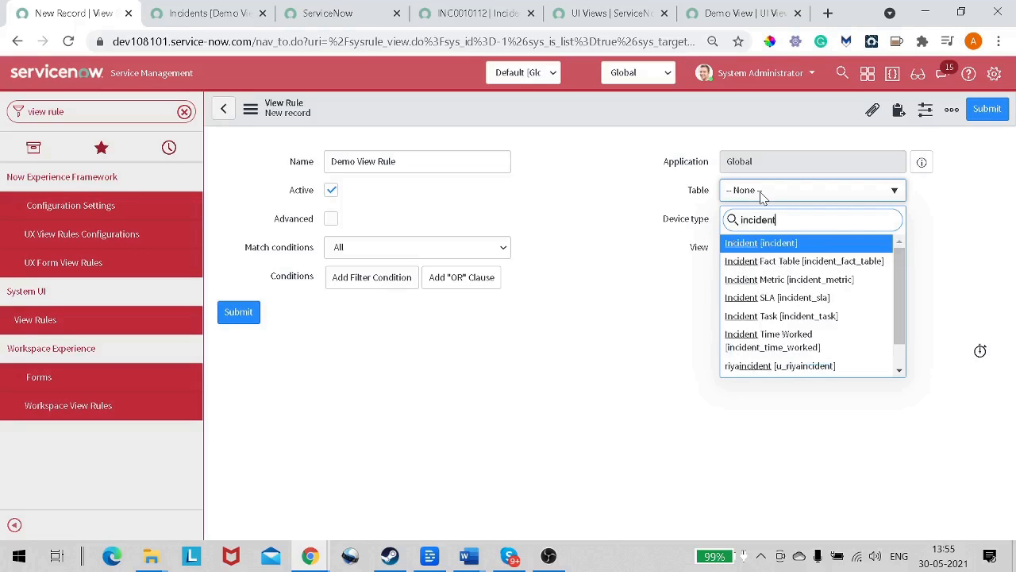
left_click(776, 244)
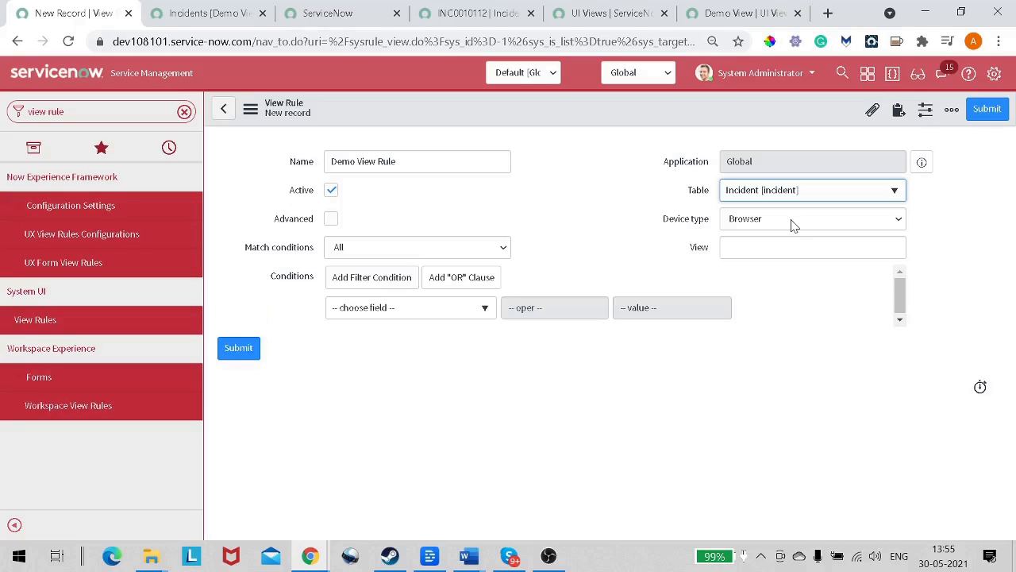
left_click_drag(664, 220, 717, 222)
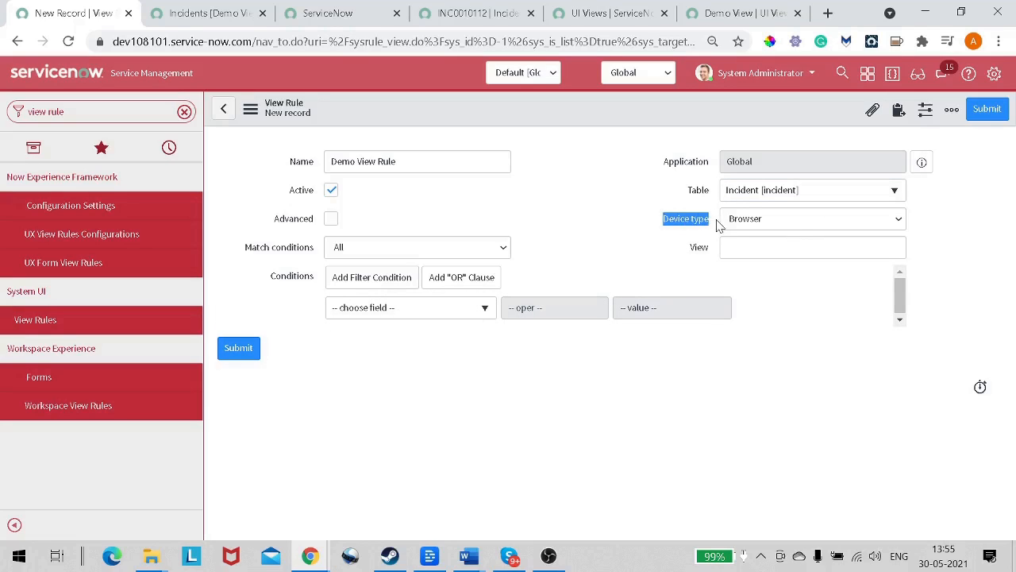
left_click(732, 226)
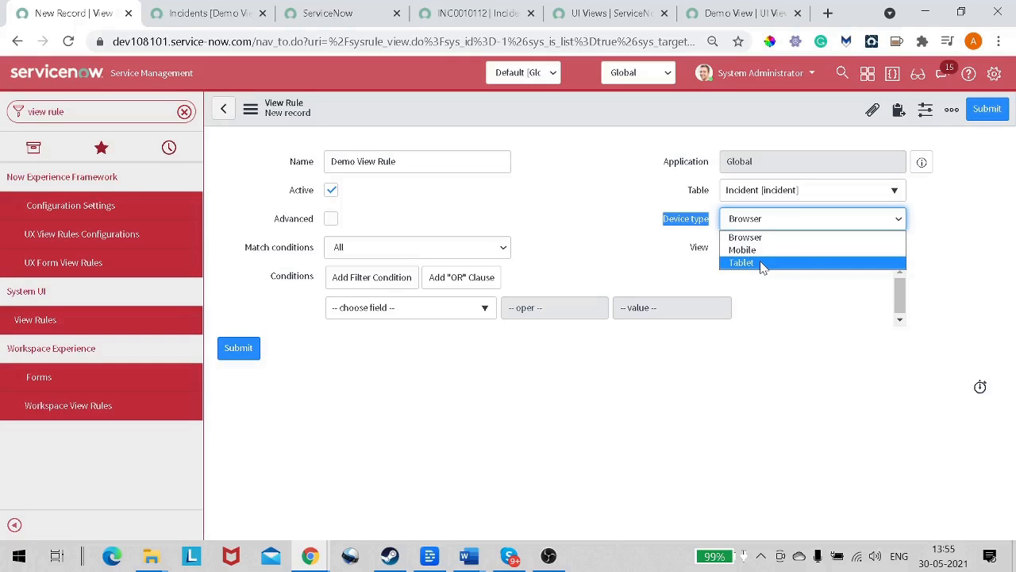
left_click(788, 238)
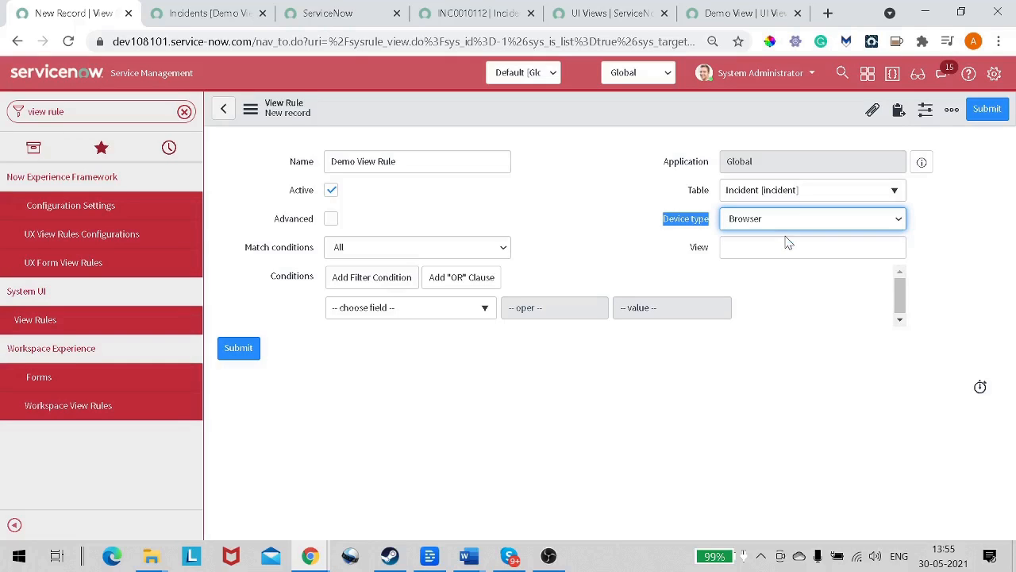
Step: Copy the name demo_view from the Demo View UI View record and paste it as the rule's View
left_click(794, 248)
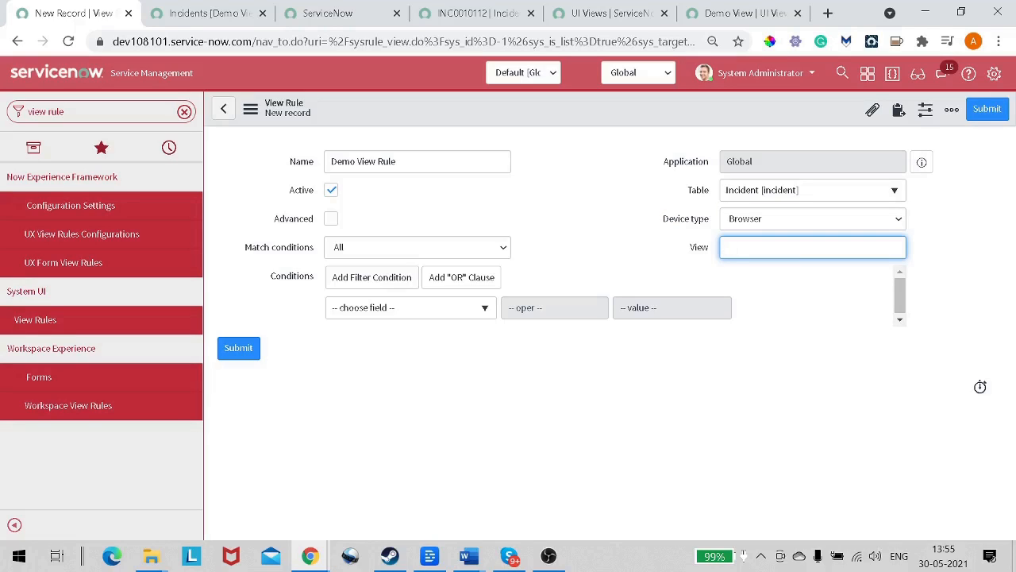
left_click(712, 22)
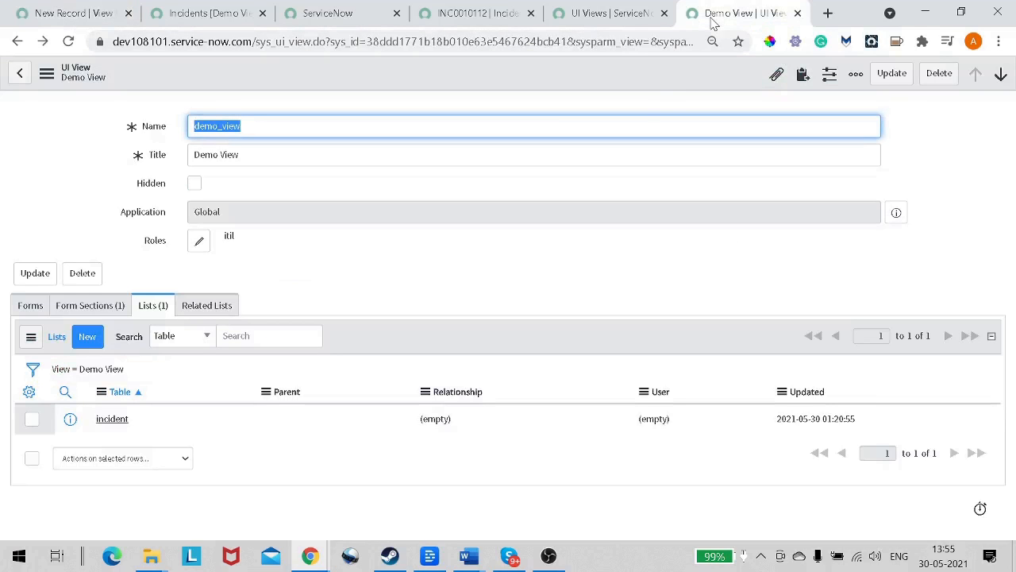
left_click(388, 194)
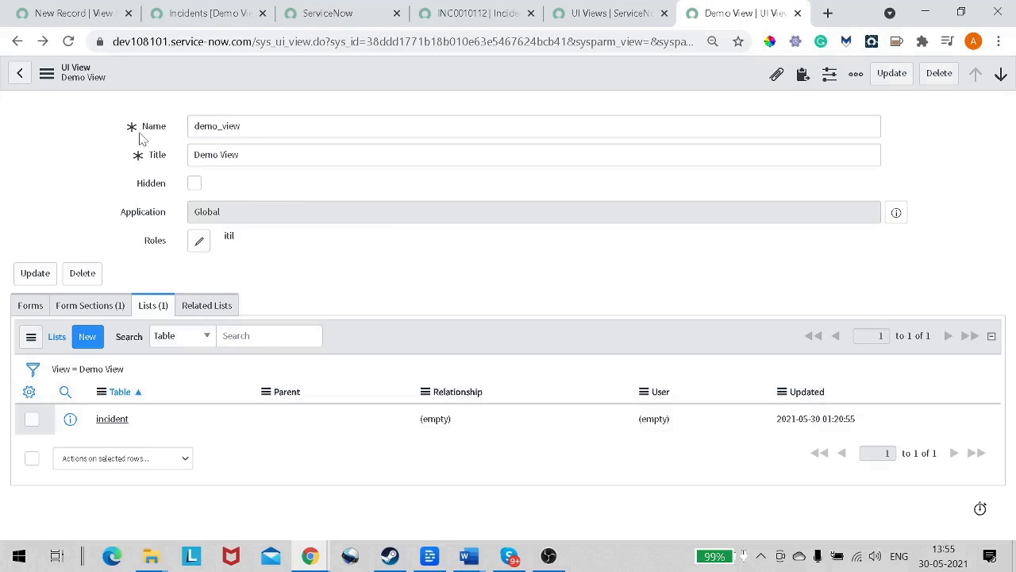
left_click_drag(255, 155, 138, 156)
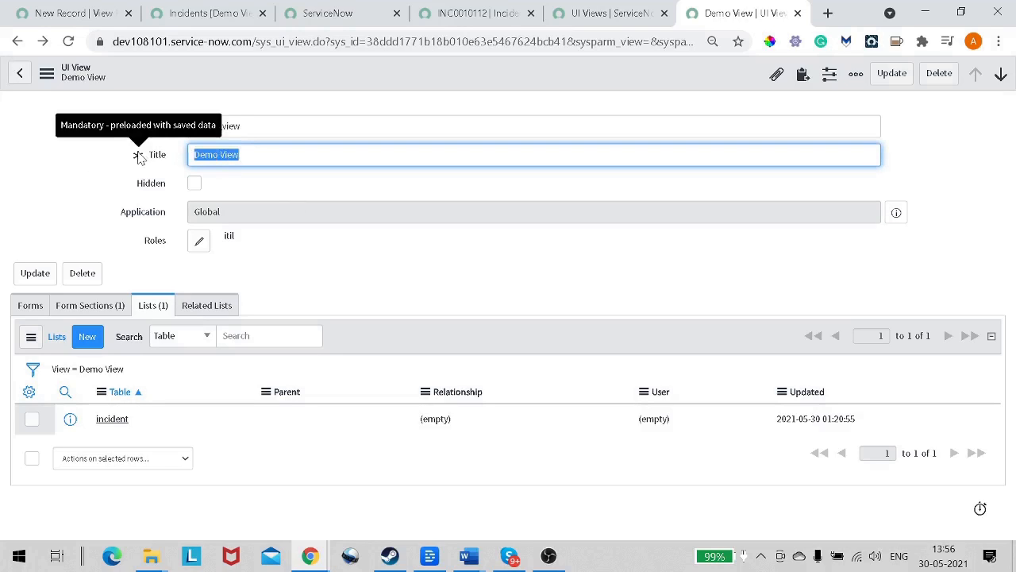
left_click_drag(254, 126, 163, 141)
key("ctrl+c")
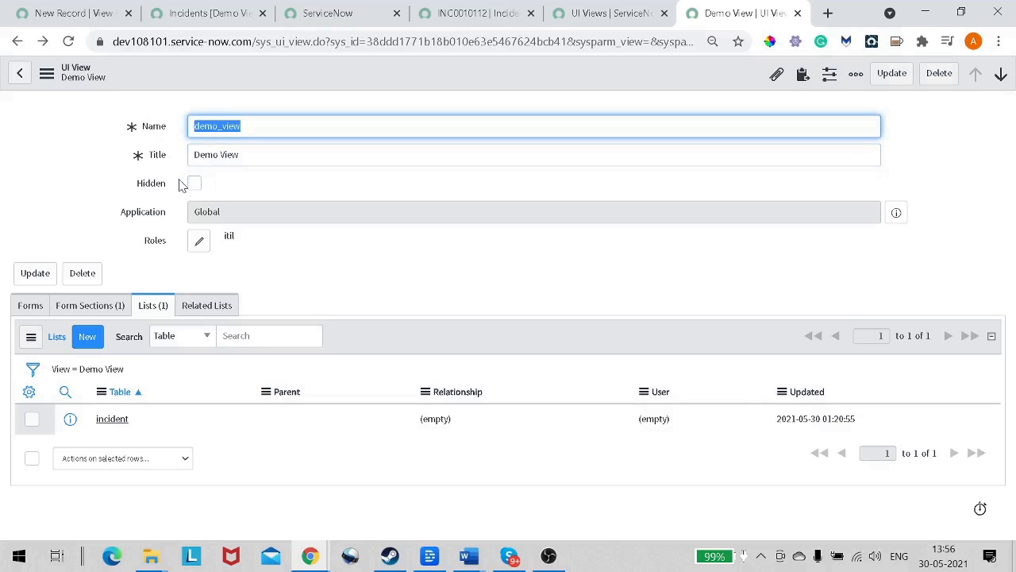
left_click(126, 19)
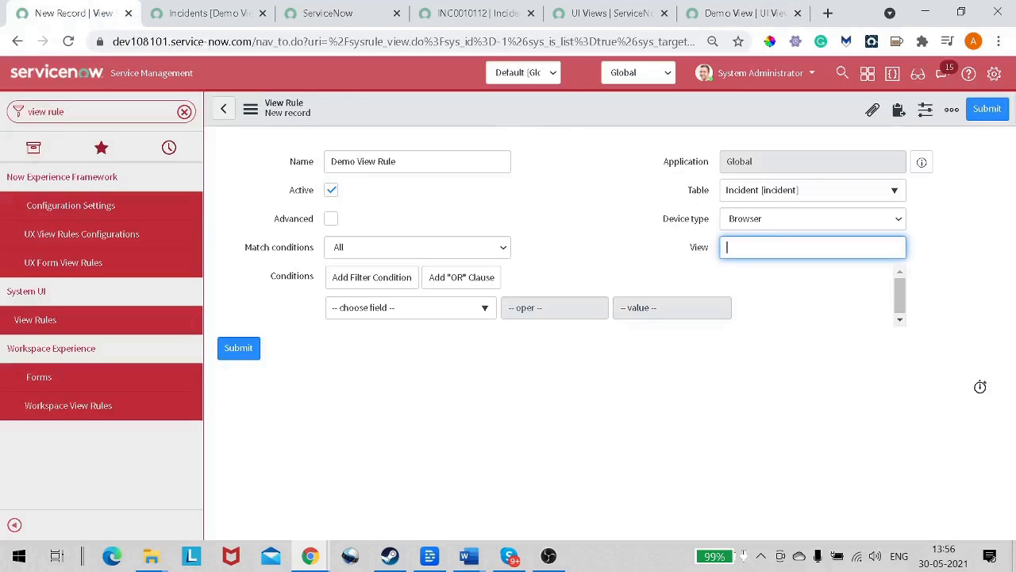
key("ctrl+v")
Step: Add a rule condition with the field Caller, the operator is, and the caller's name as value
left_click(417, 319)
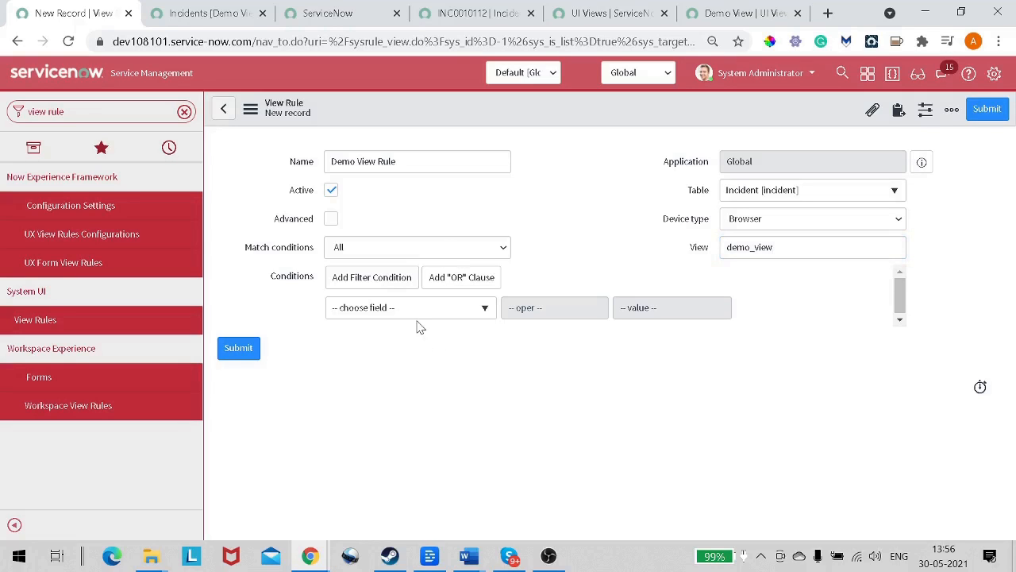
left_click(419, 310)
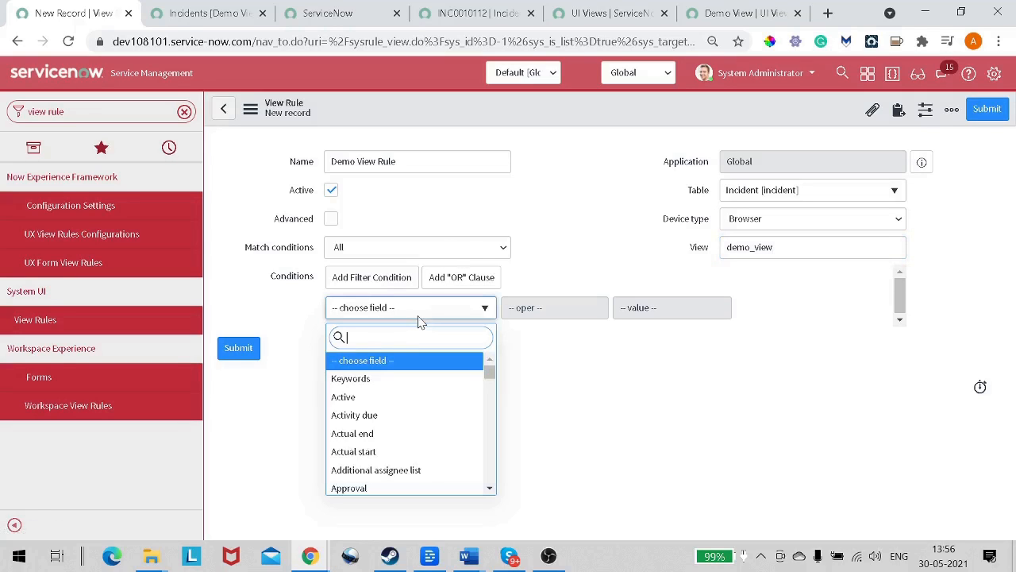
type("calle")
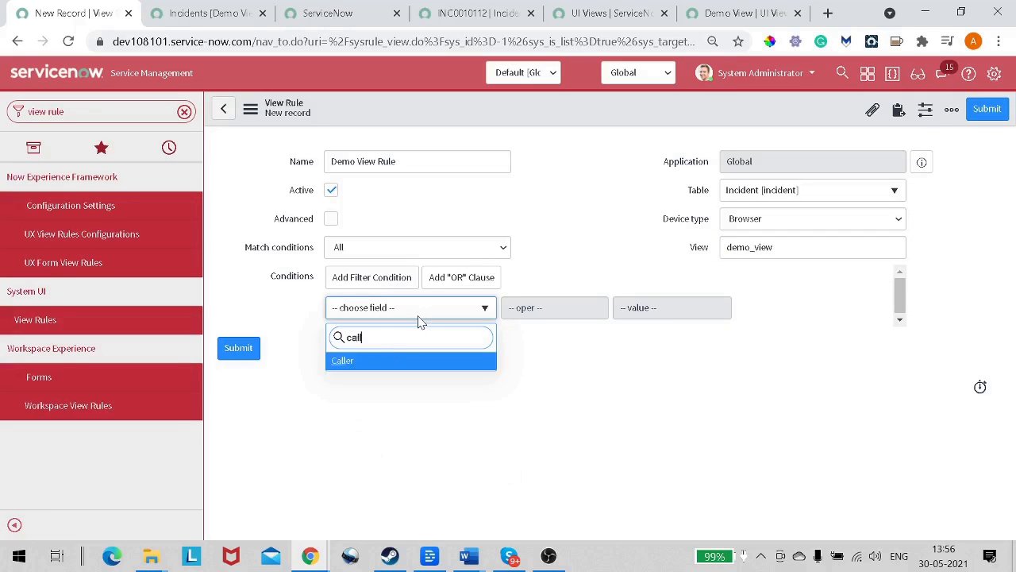
left_click(402, 370)
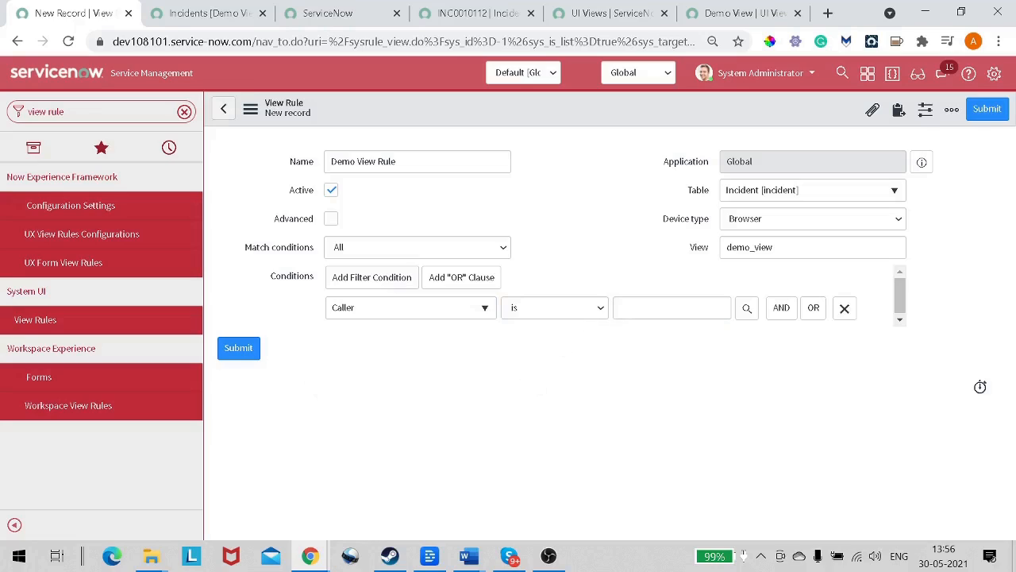
left_click(671, 308)
type("a")
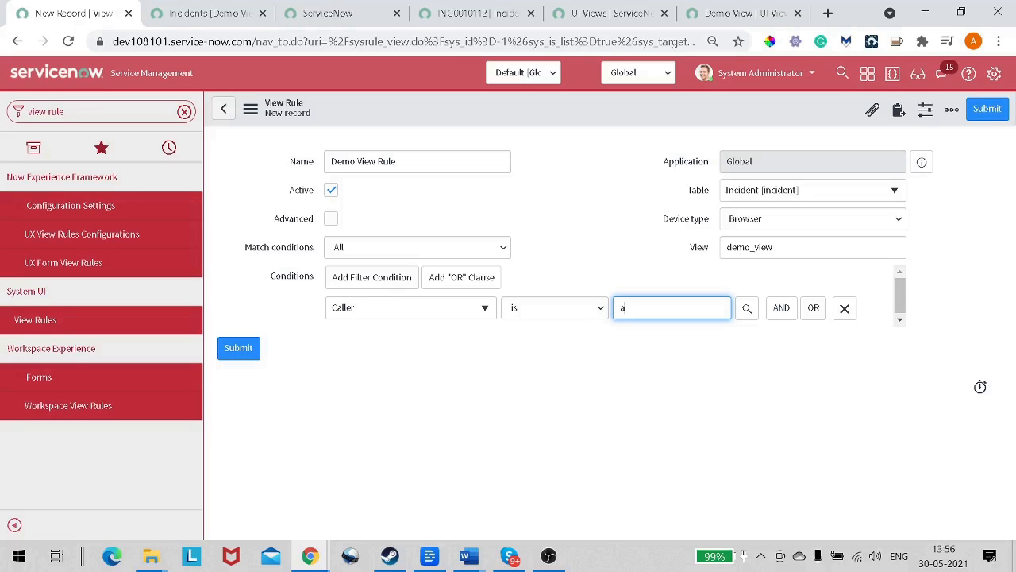
type("ble")
Step: Add an OR condition to the view rule with the field Description, the operator starts with, and the value xyz
left_click(458, 346)
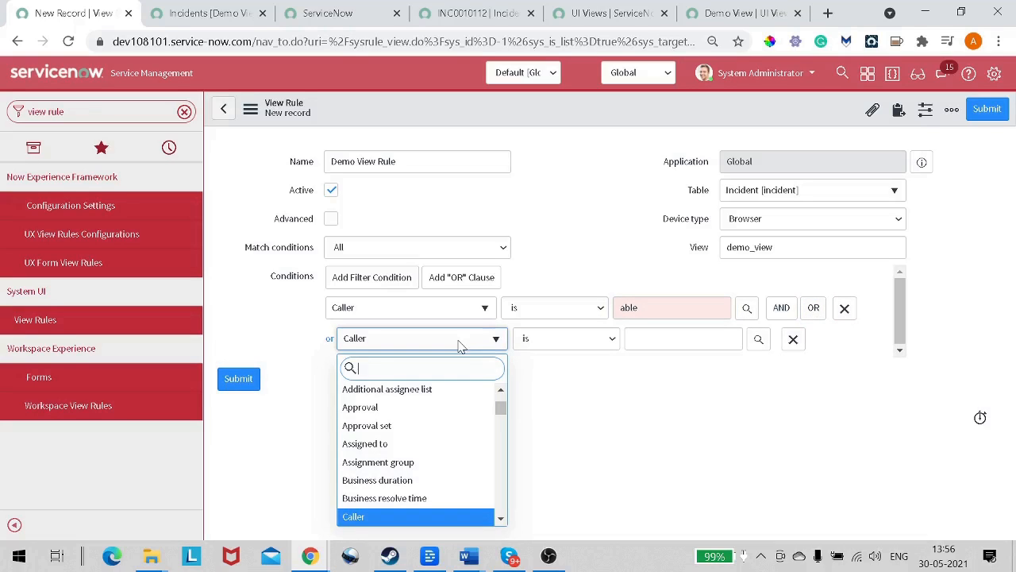
type("descr")
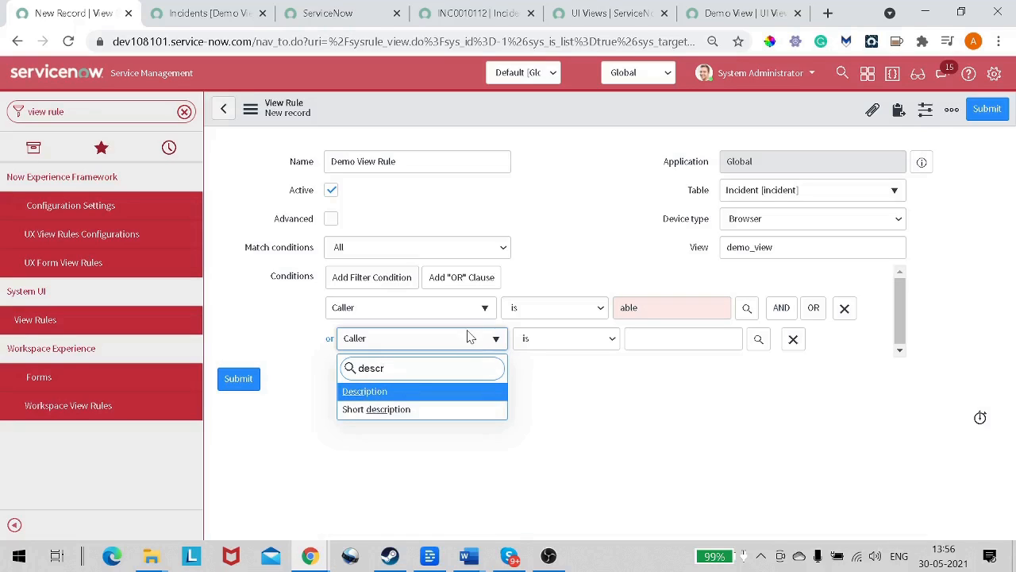
left_click(390, 395)
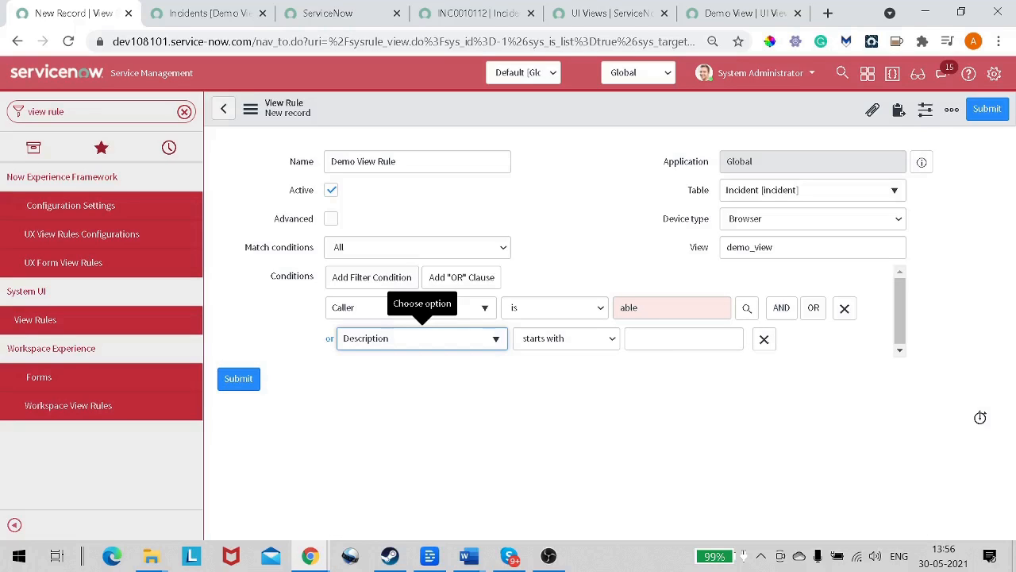
left_click(635, 338)
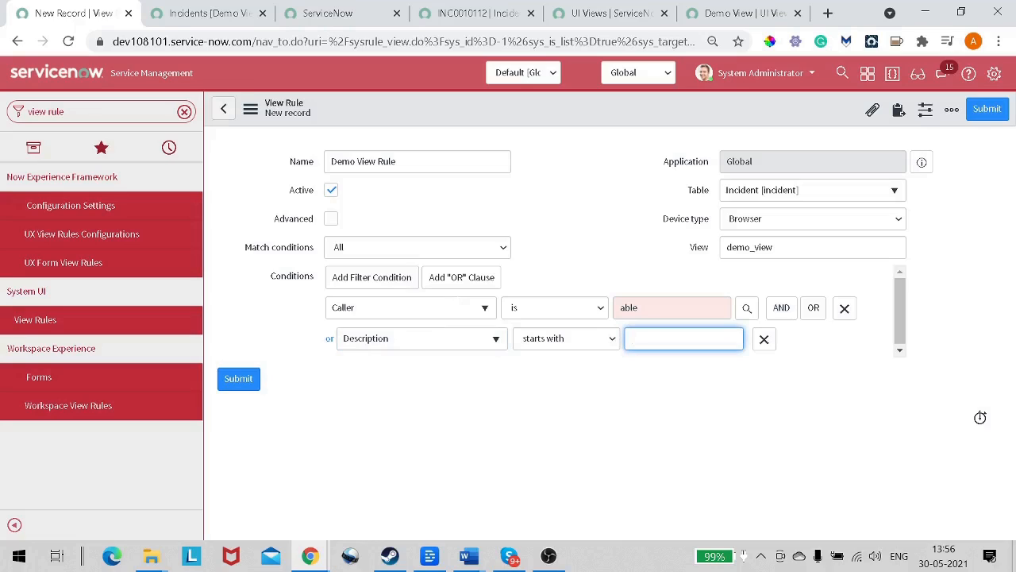
type("xyz")
Step: Remove the description and caller conditions from the view rule and turn on the Advanced option
left_click(764, 339)
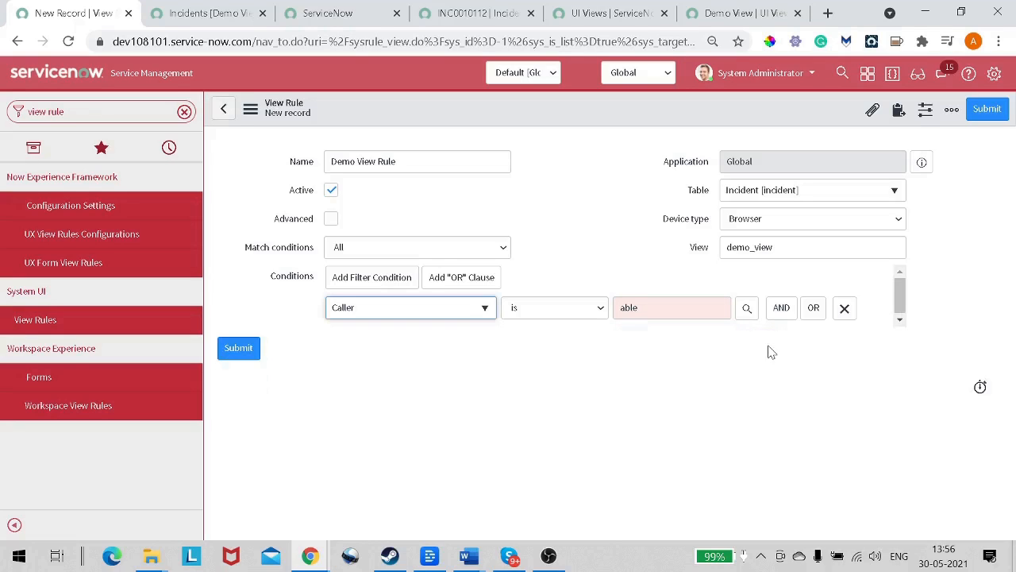
left_click(842, 311)
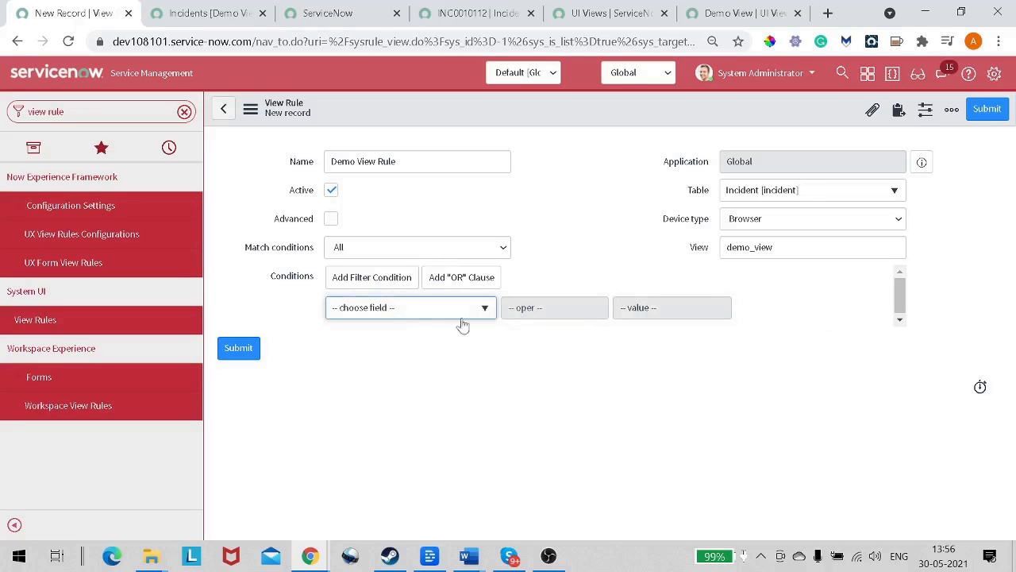
left_click(331, 219)
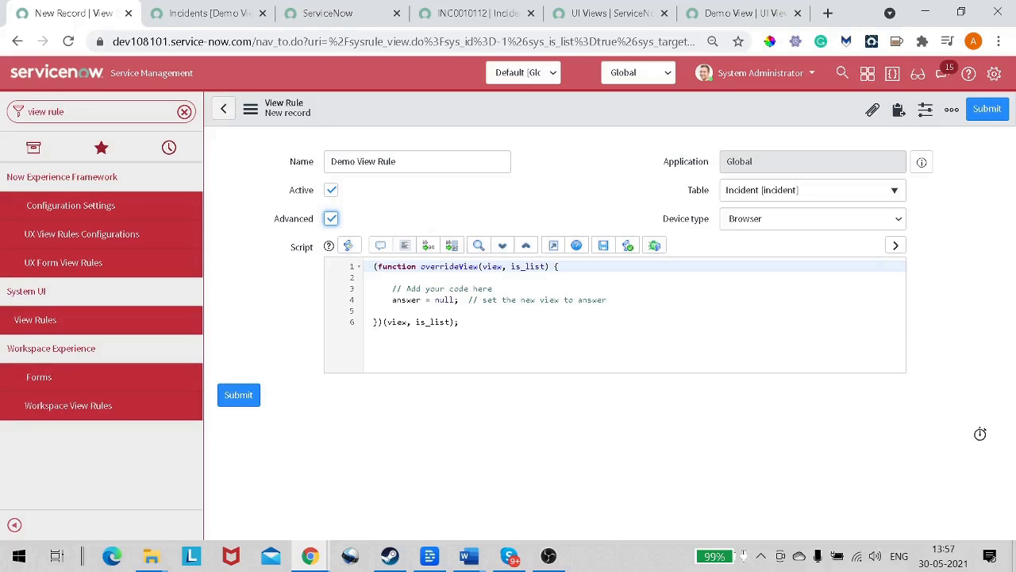
Step: Examine the overrideView script's view and is_list parameters and its answer line, and insert an empty line above the code comment
left_click_drag(373, 267, 474, 359)
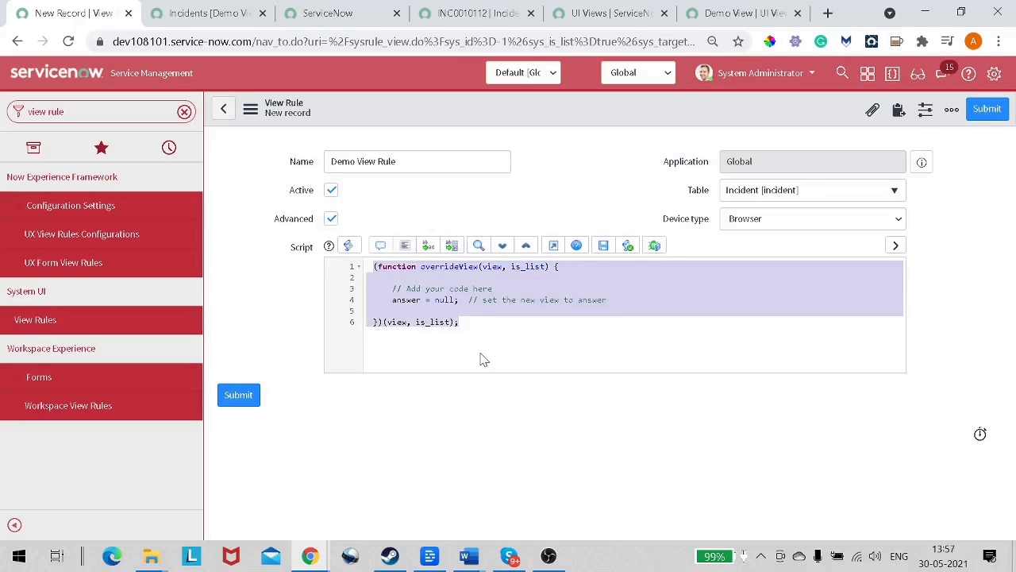
left_click(485, 359)
double_click(492, 266)
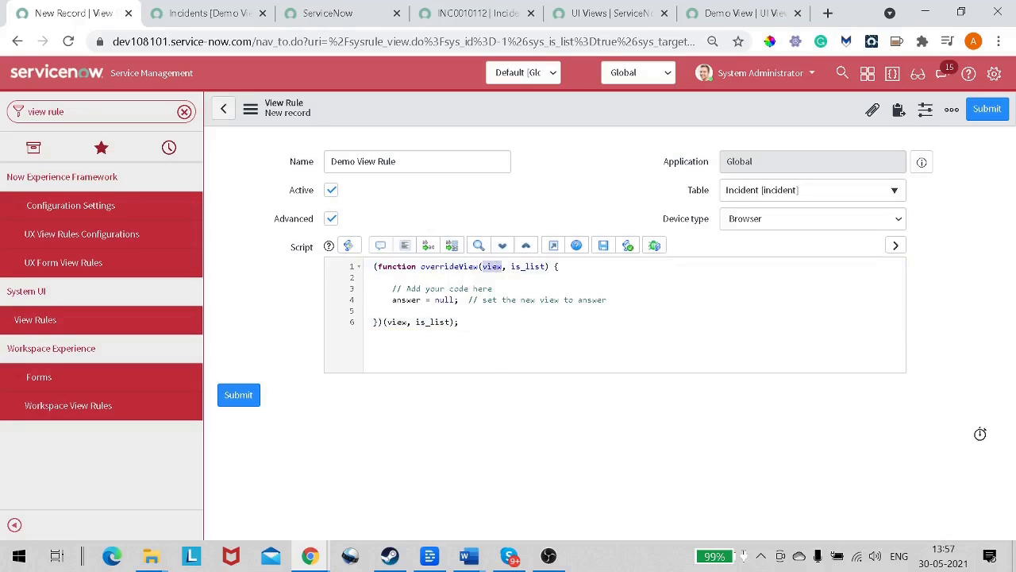
double_click(528, 267)
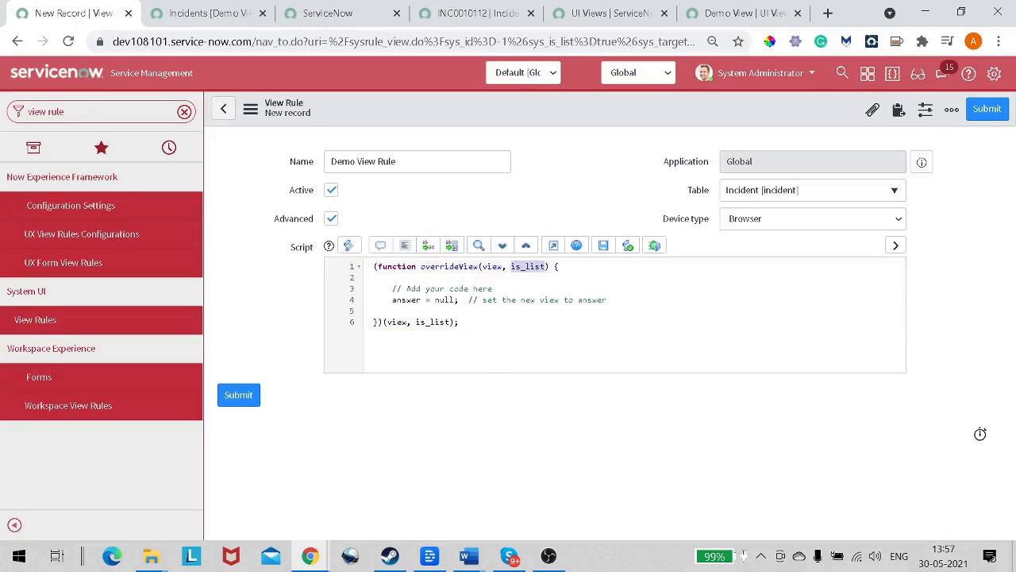
left_click_drag(407, 289, 478, 288)
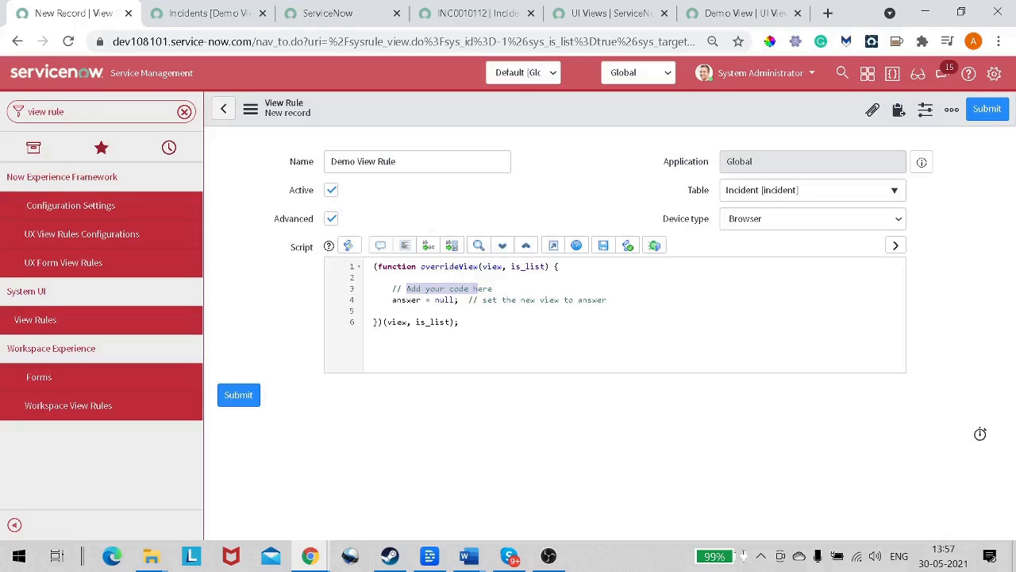
left_click(375, 310)
left_click(402, 300)
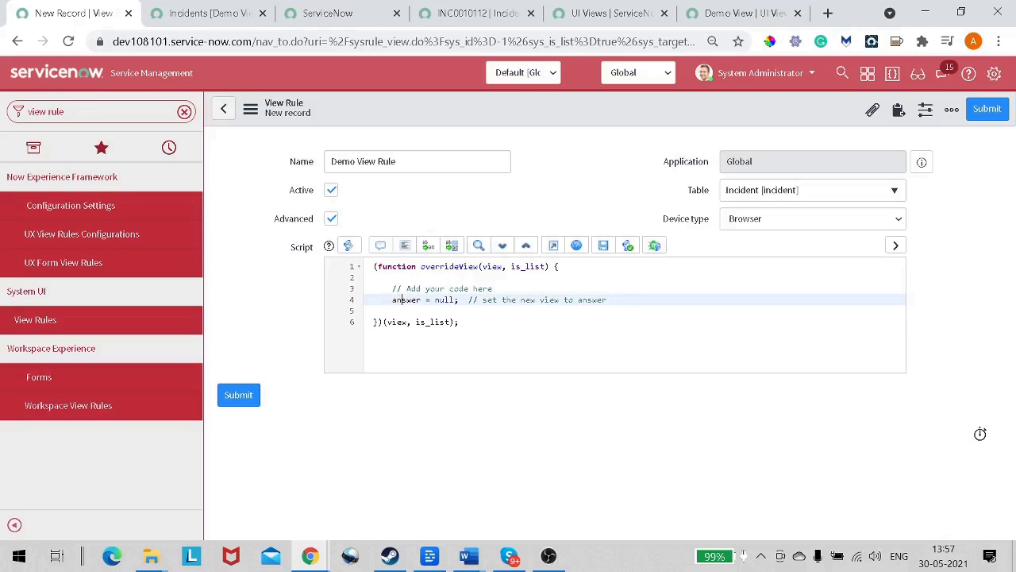
double_click(434, 300)
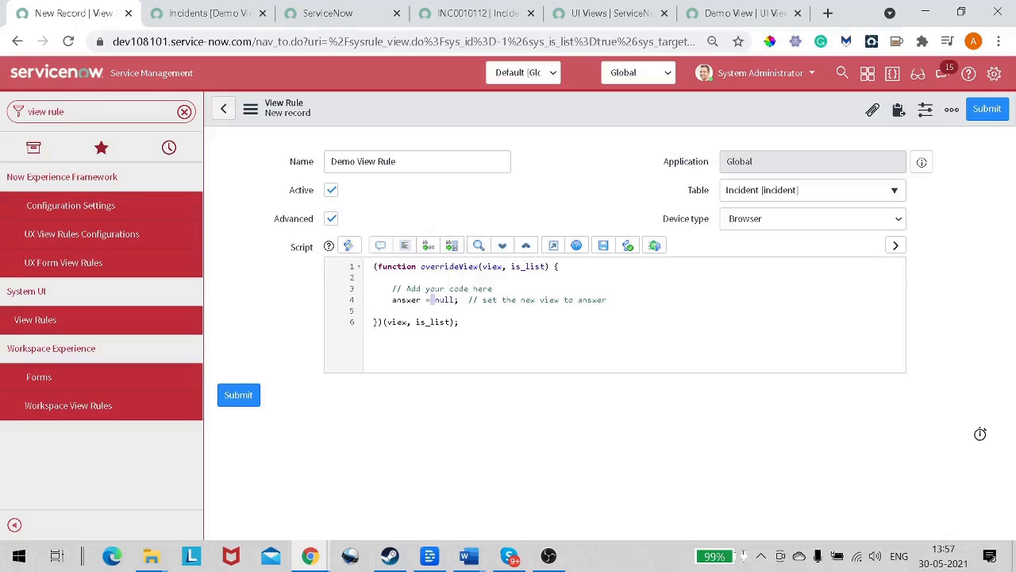
left_click(375, 277)
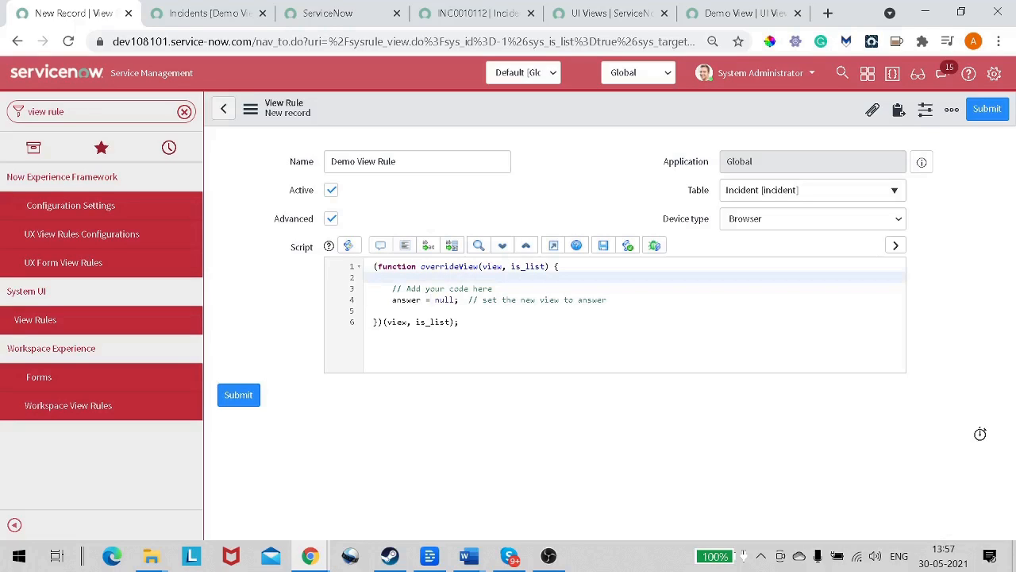
key("Return")
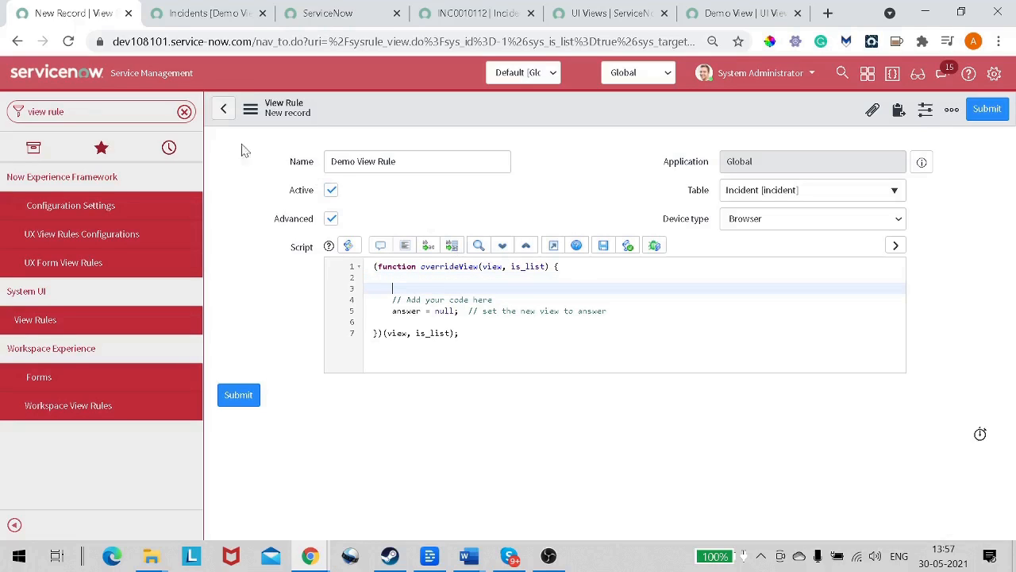
Step: Filter the navigator for role and open the User Administration Roles list in a new browser tab
left_click(185, 112)
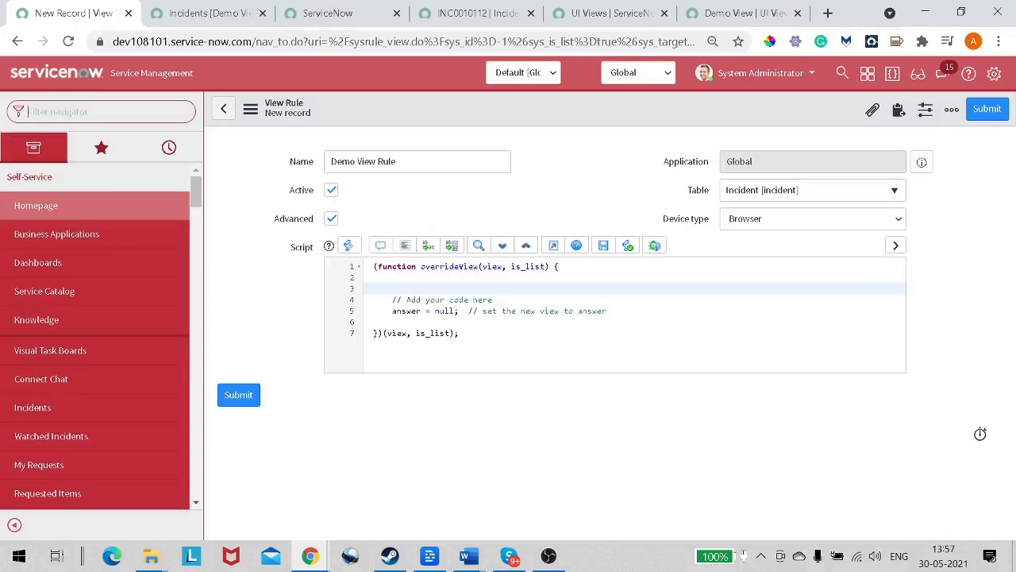
type("role")
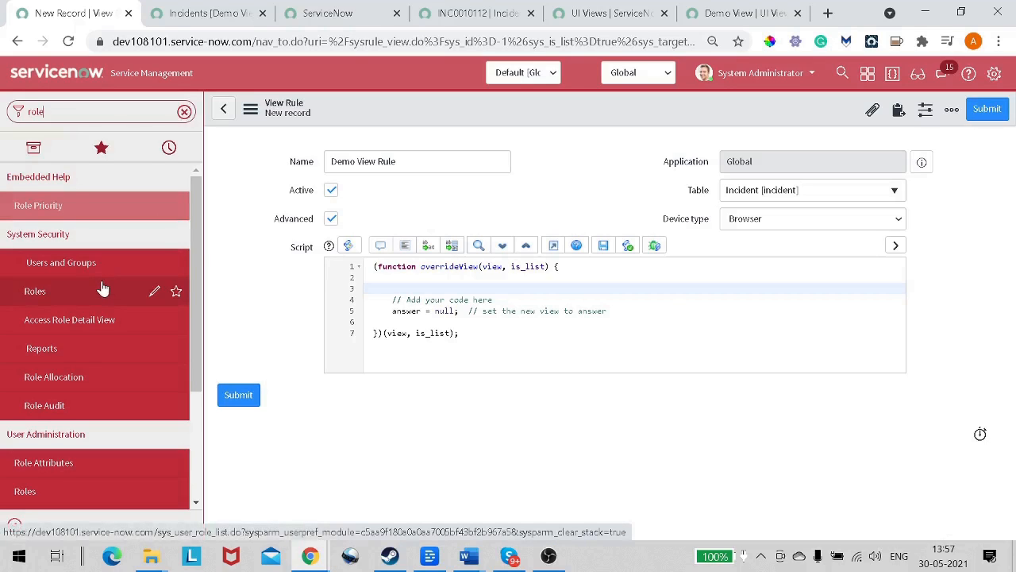
scroll(95, 302, "down", 2)
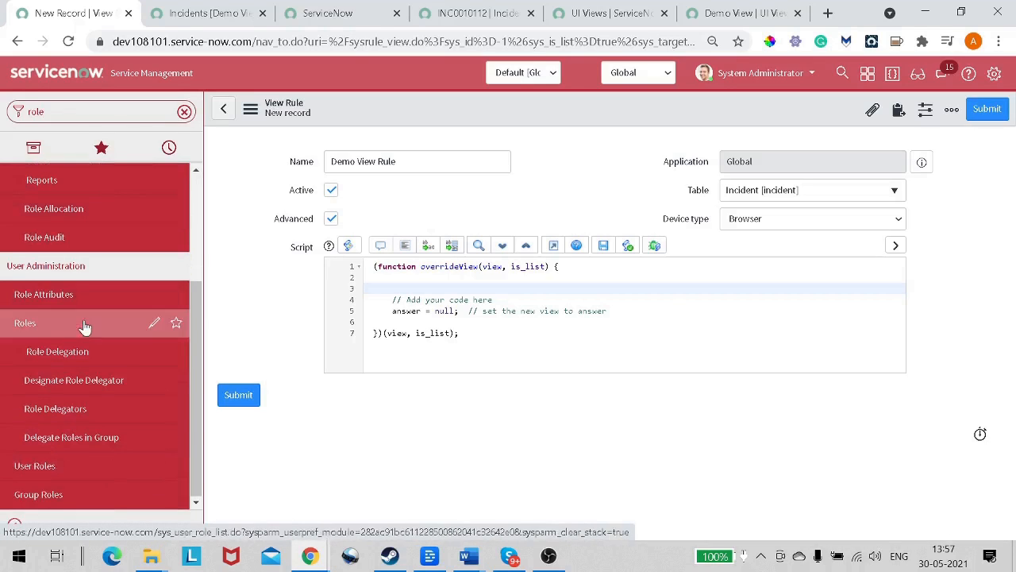
right_click(85, 327)
left_click(119, 334)
left_click(281, 14)
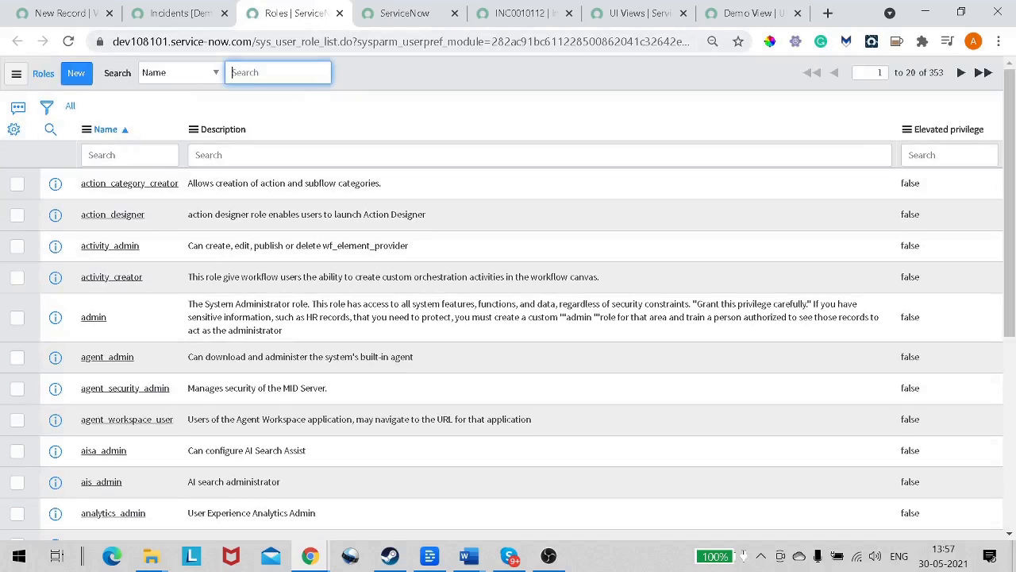
Step: Add the Created column to the Roles list and sort the roles by it, newest first
left_click(130, 155)
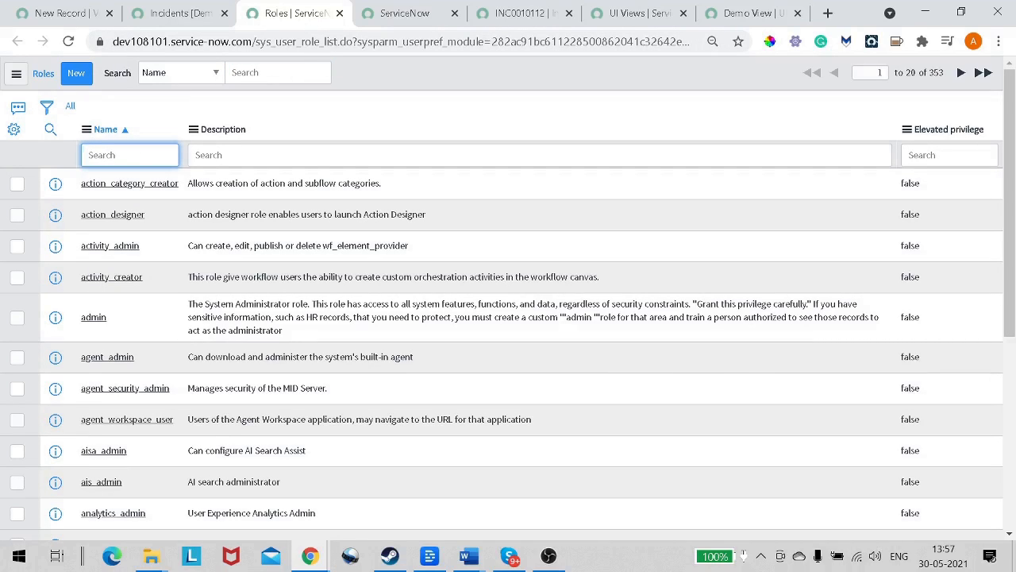
left_click(13, 129)
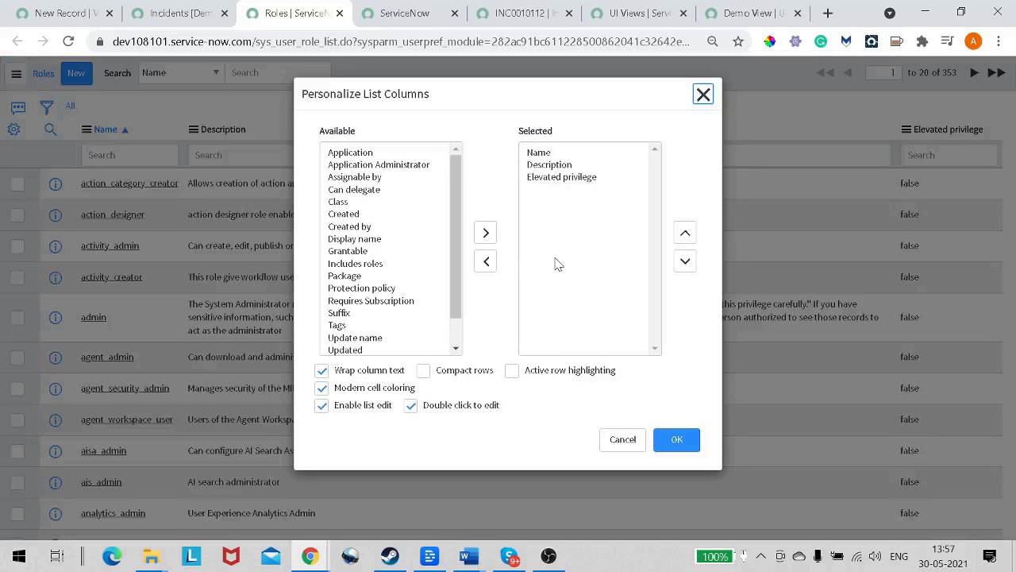
left_click(366, 214)
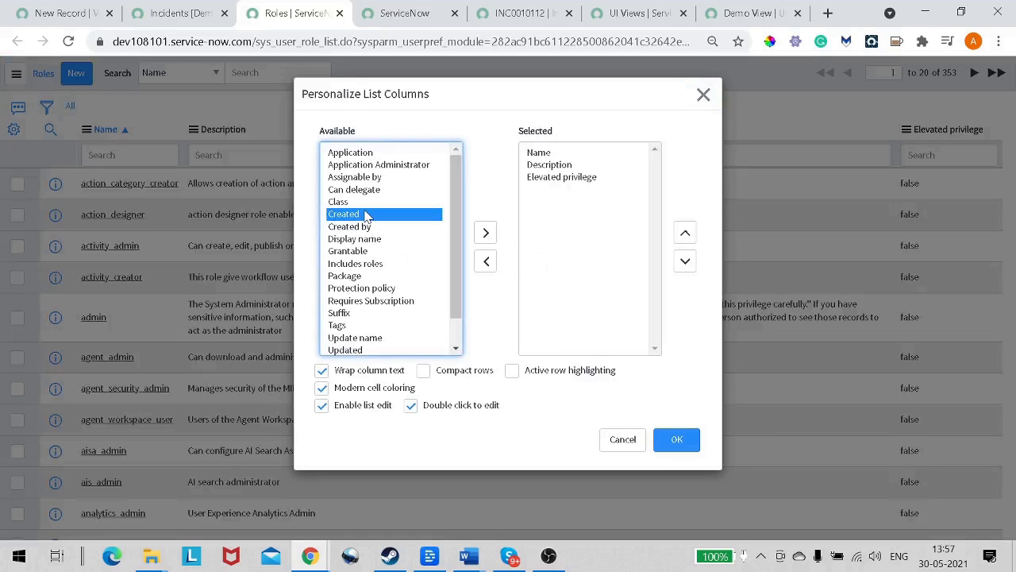
left_click(482, 231)
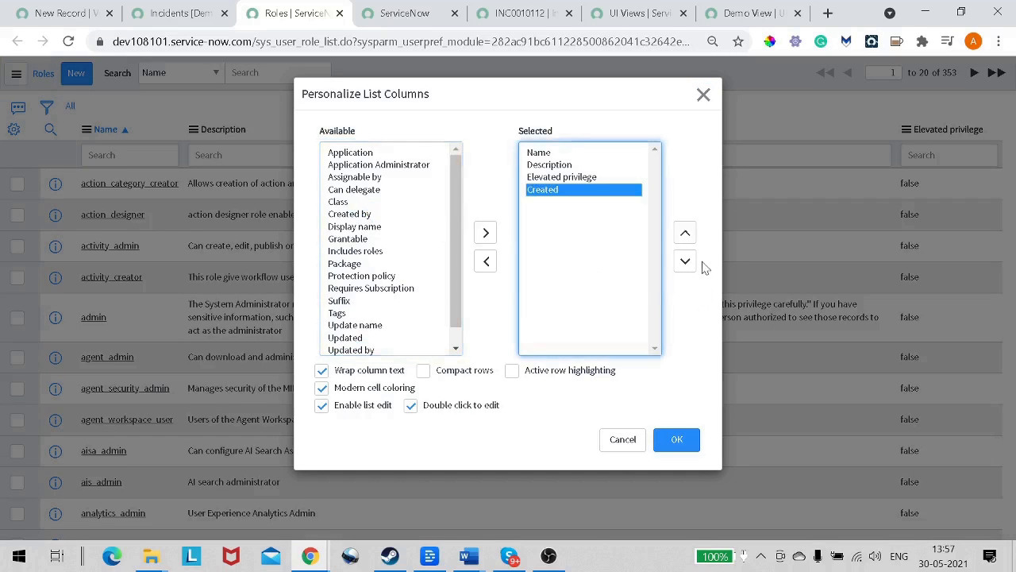
left_click(692, 449)
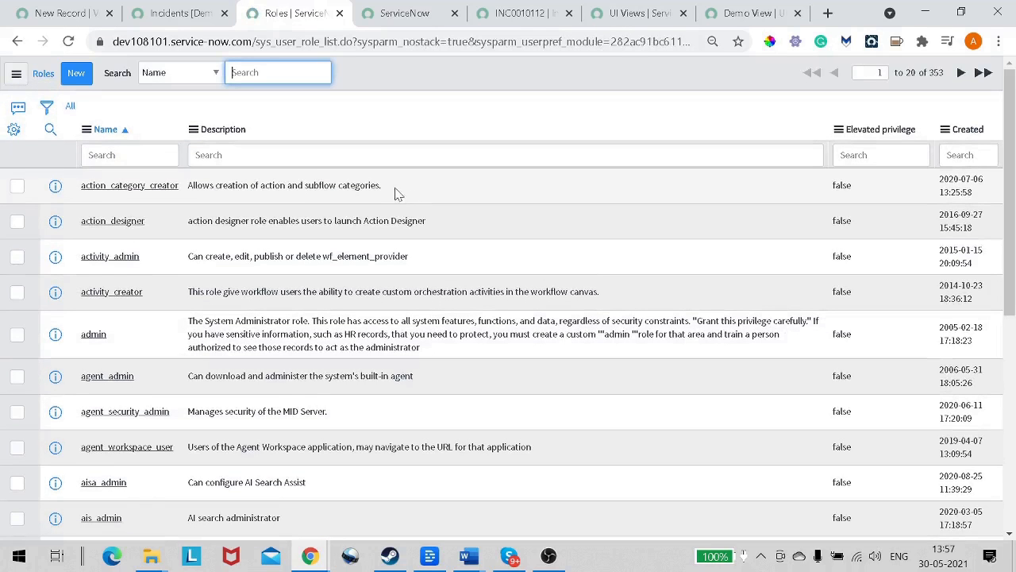
left_click(976, 130)
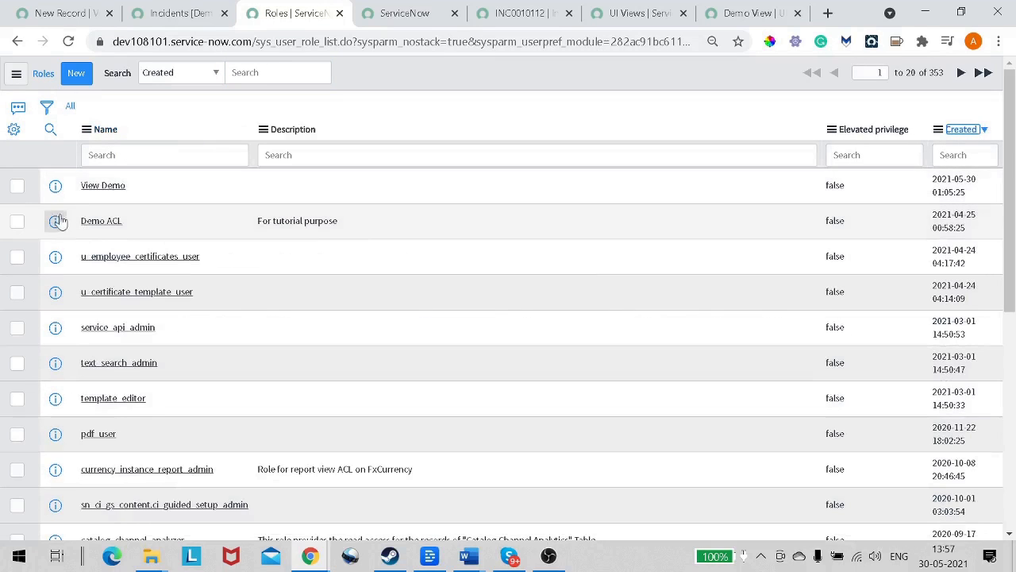
Step: Copy the name of the View Demo role from the Roles list and return to the new view rule form
left_click_drag(175, 189, 92, 186)
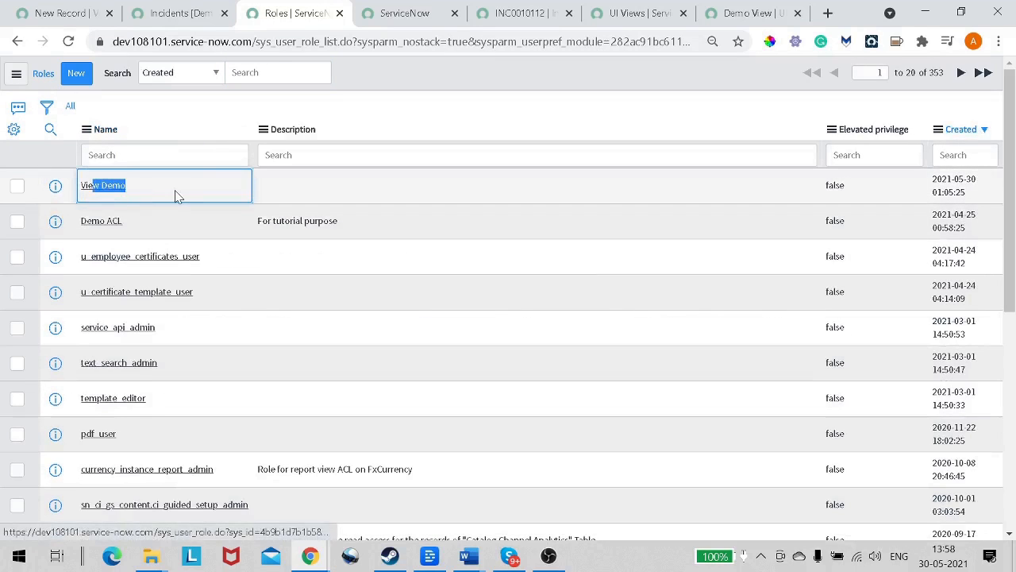
left_click(212, 118)
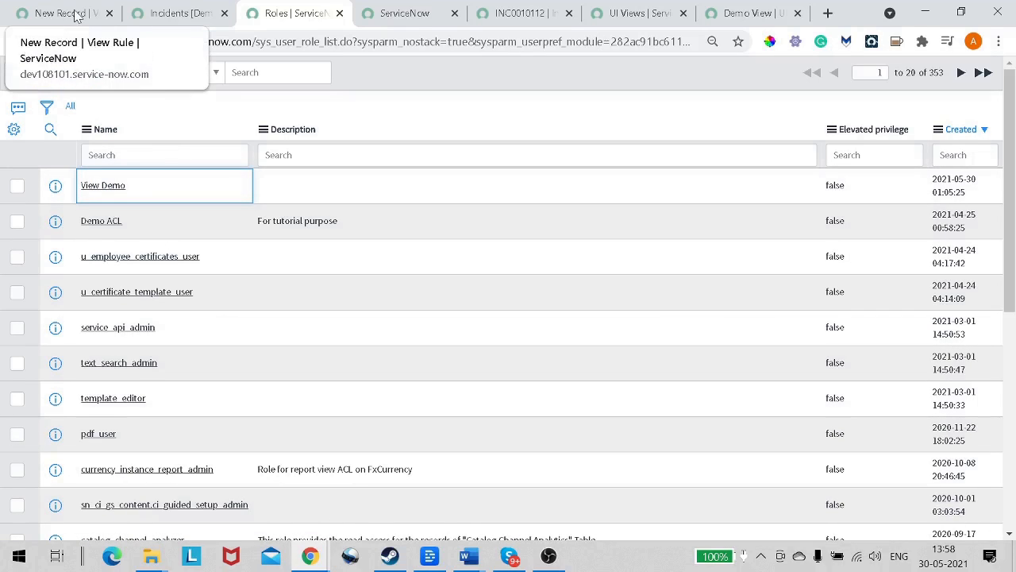
left_click_drag(148, 188, 55, 187)
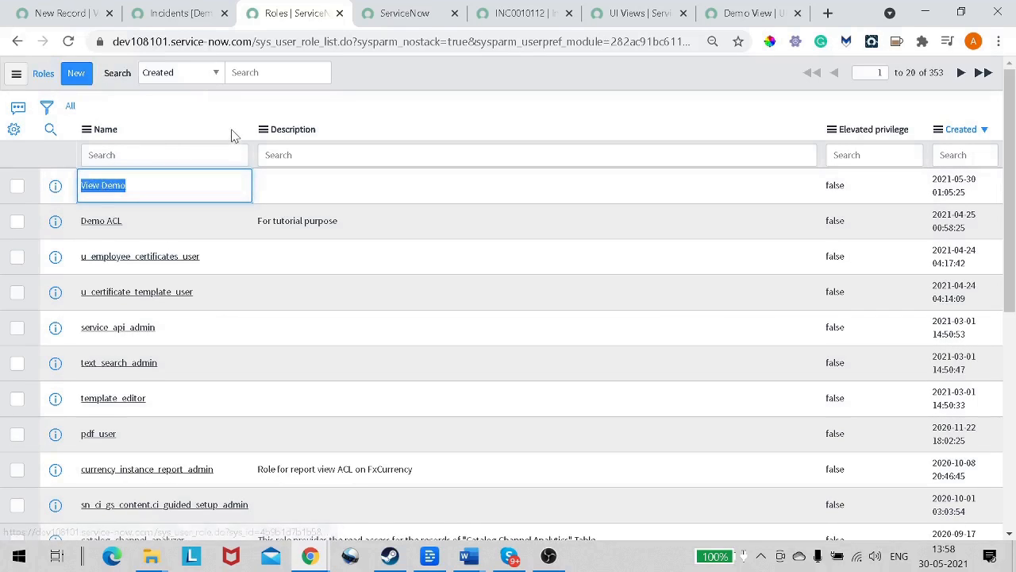
left_click(63, 14)
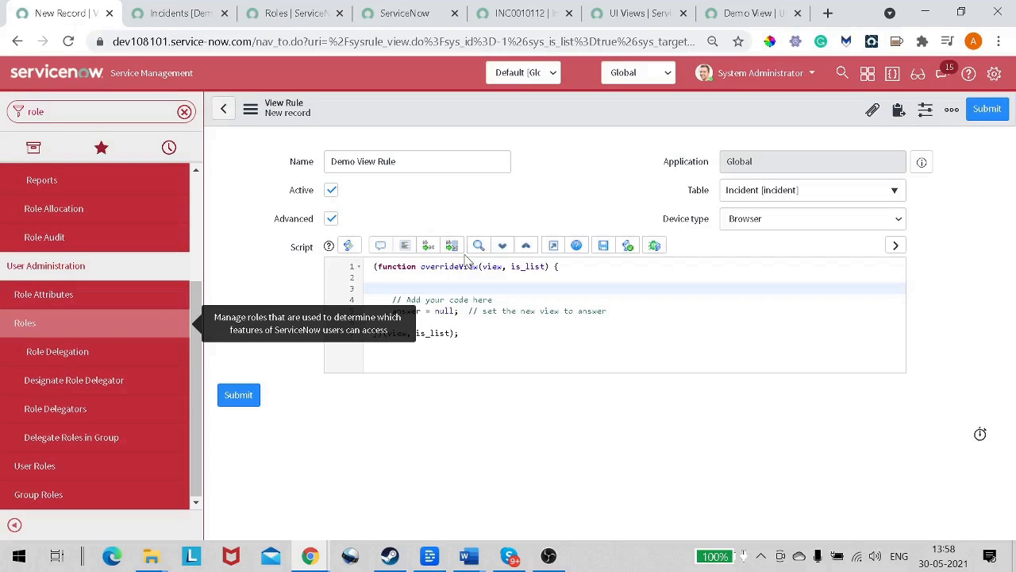
Step: Below the answer line of the script, add an if block with the condition gs.hasRole('View Demo')
left_click(610, 311)
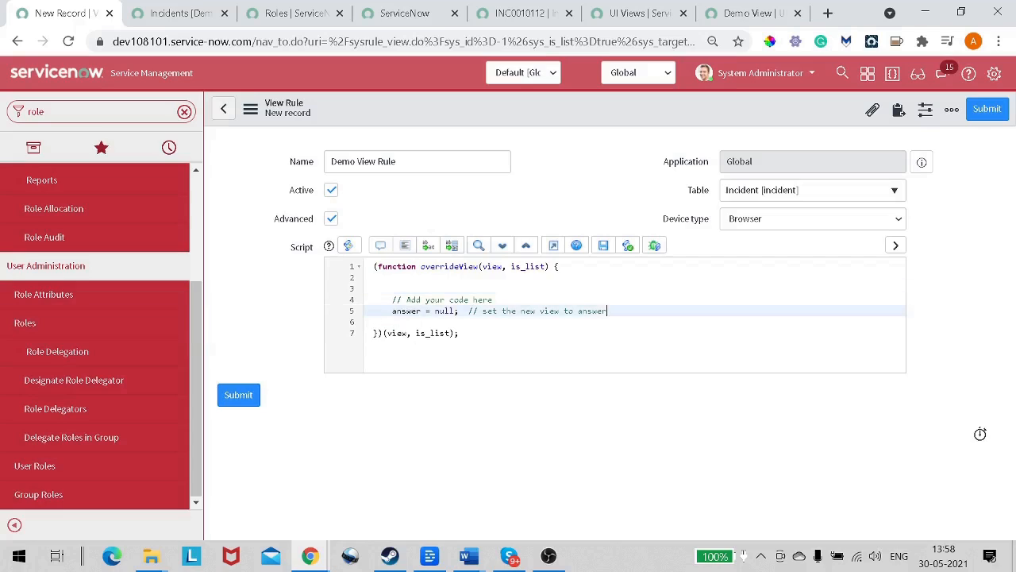
key("Return")
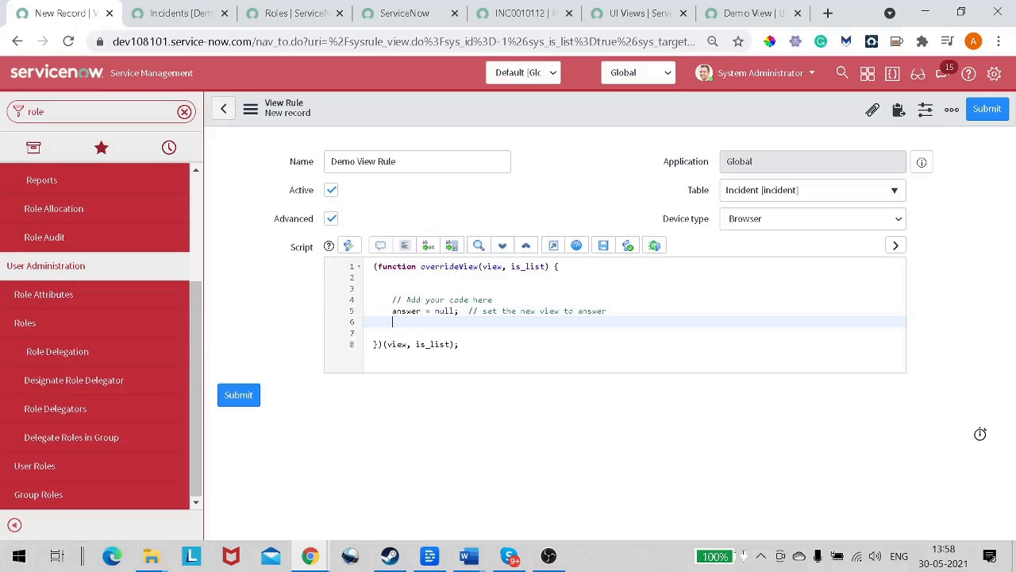
type("if (gs.r")
key("Escape")
type("has")
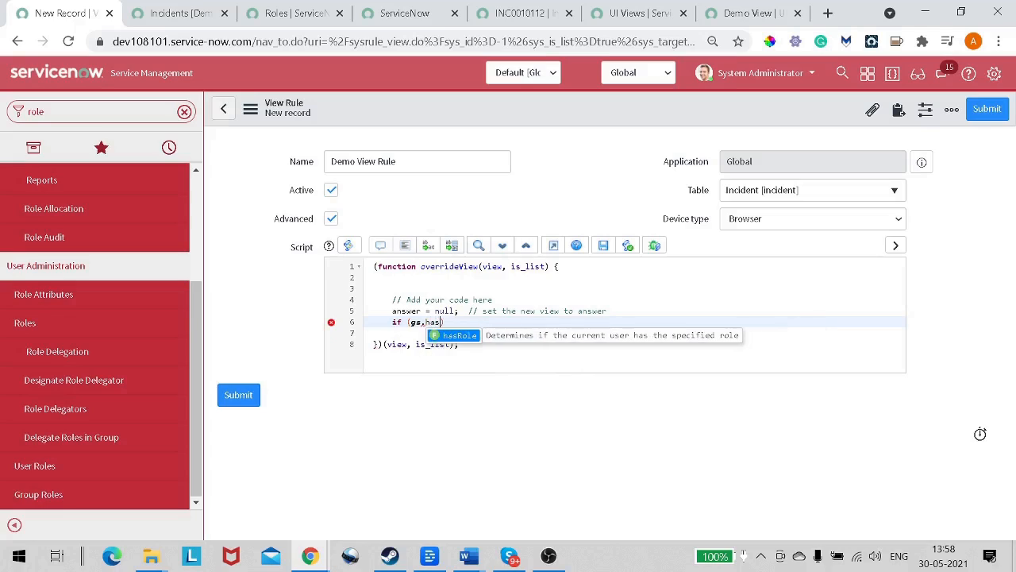
key("Return")
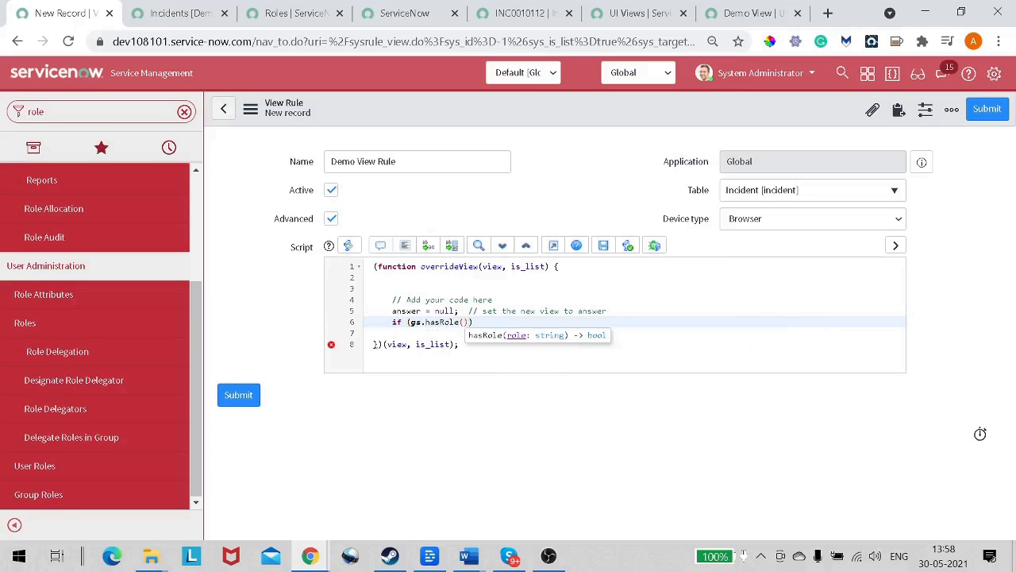
type("'View Demo'")
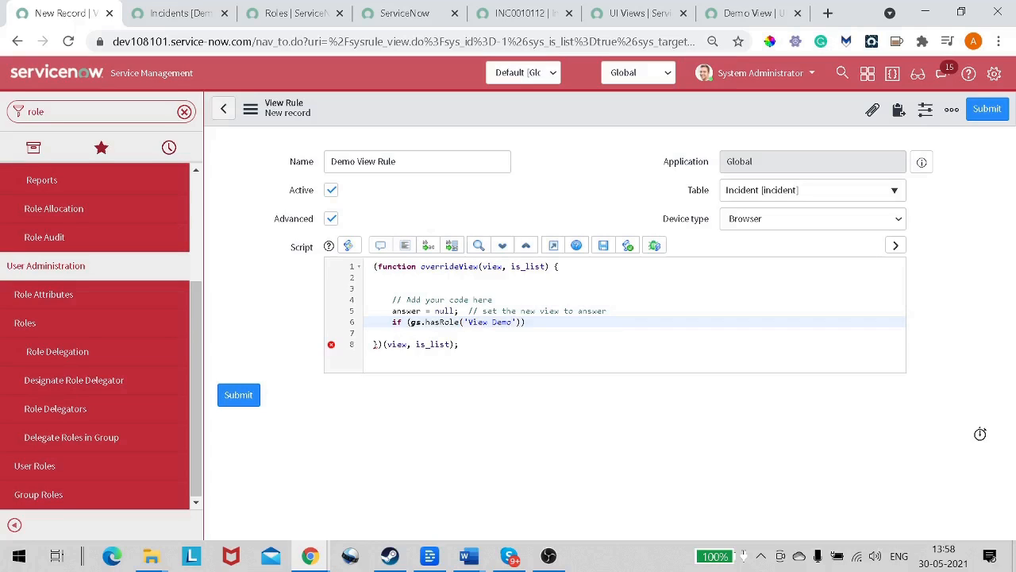
type(")) {")
key("Return")
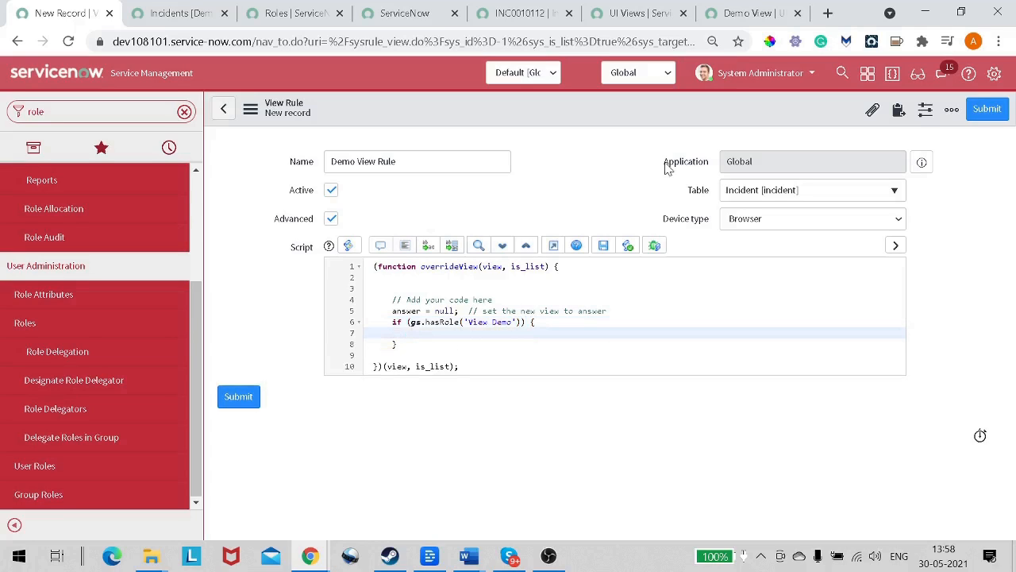
Step: Open the View Demo role record from the Roles list in a new browser tab and look at it
left_click(718, 14)
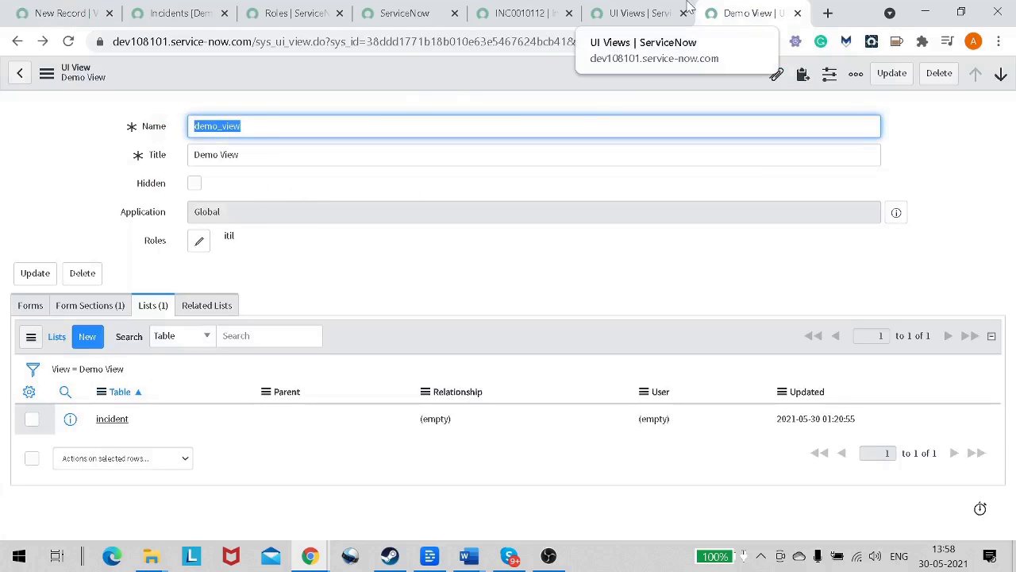
left_click(278, 13)
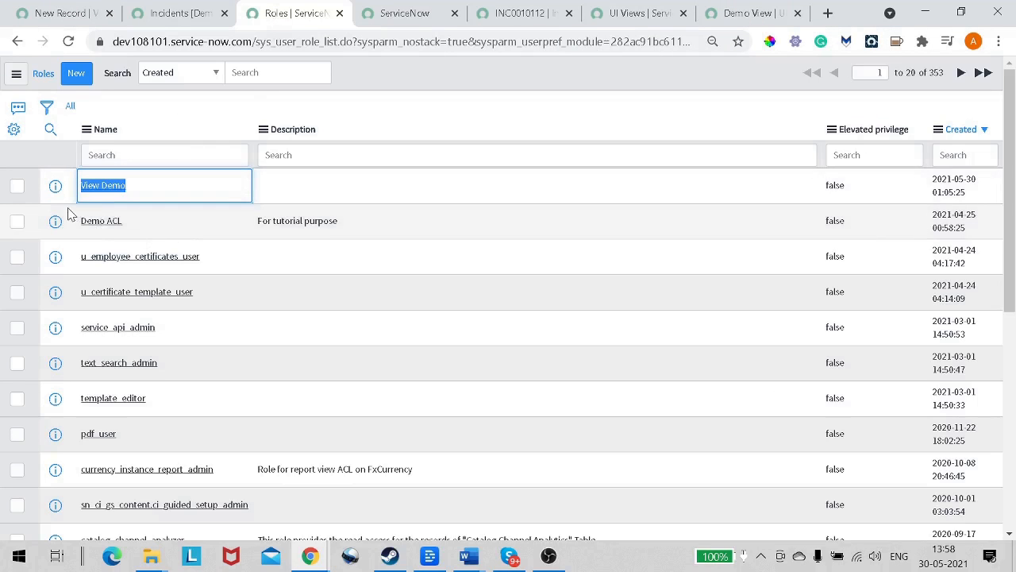
right_click(55, 187)
left_click(124, 193)
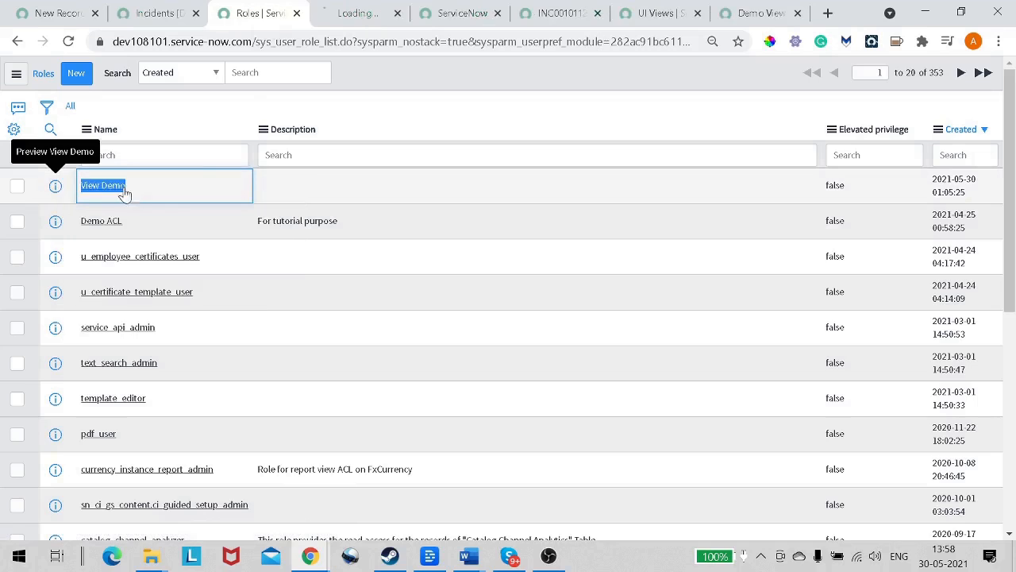
left_click(373, 18)
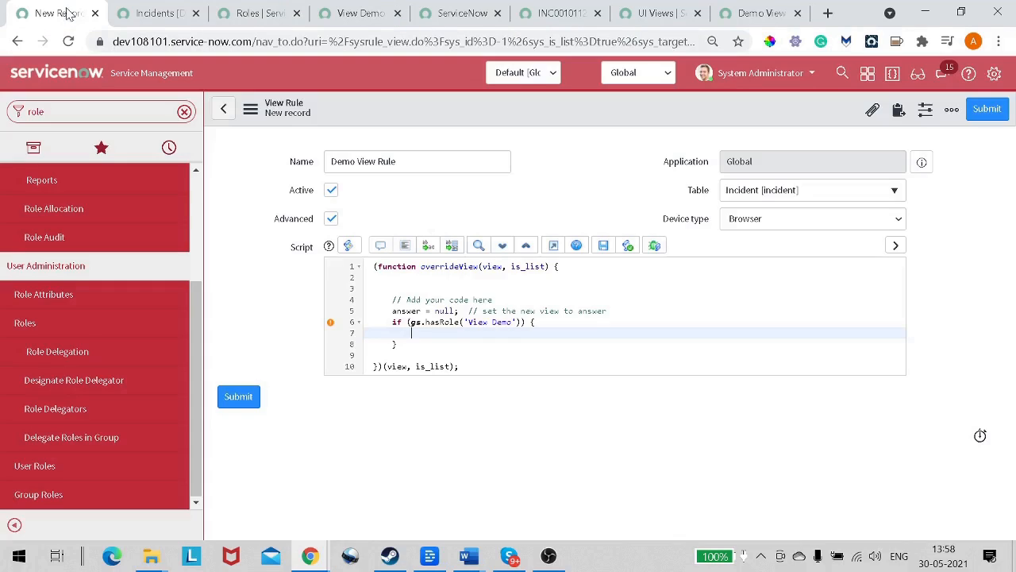
Step: Inside the if block of the view rule script, assign the view name copied from the UI View record: answer = demo_view;
left_click(67, 15)
type("nswer =")
left_click(764, 23)
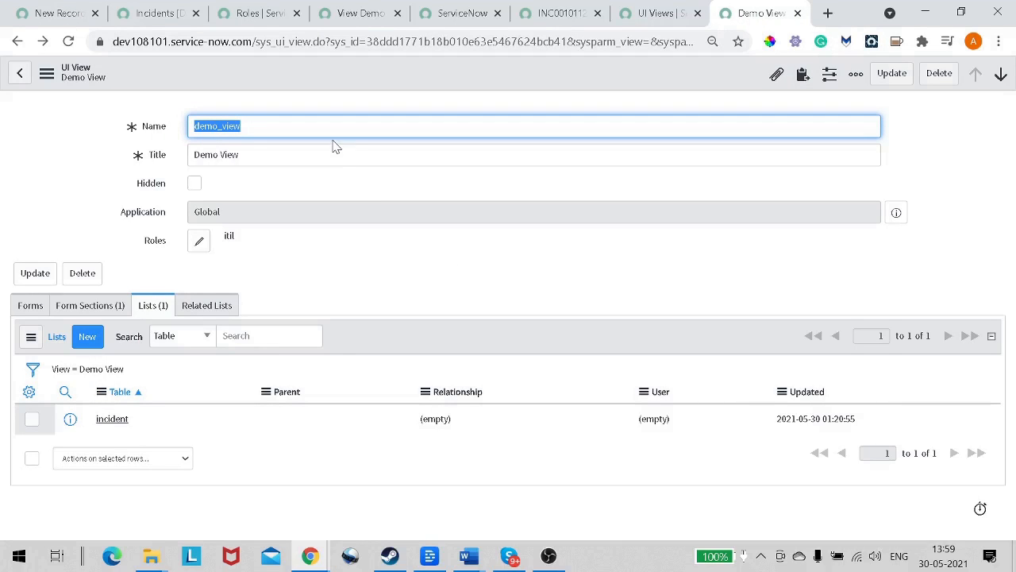
left_click_drag(251, 128, 112, 130)
key("ctrl+c")
left_click(71, 15)
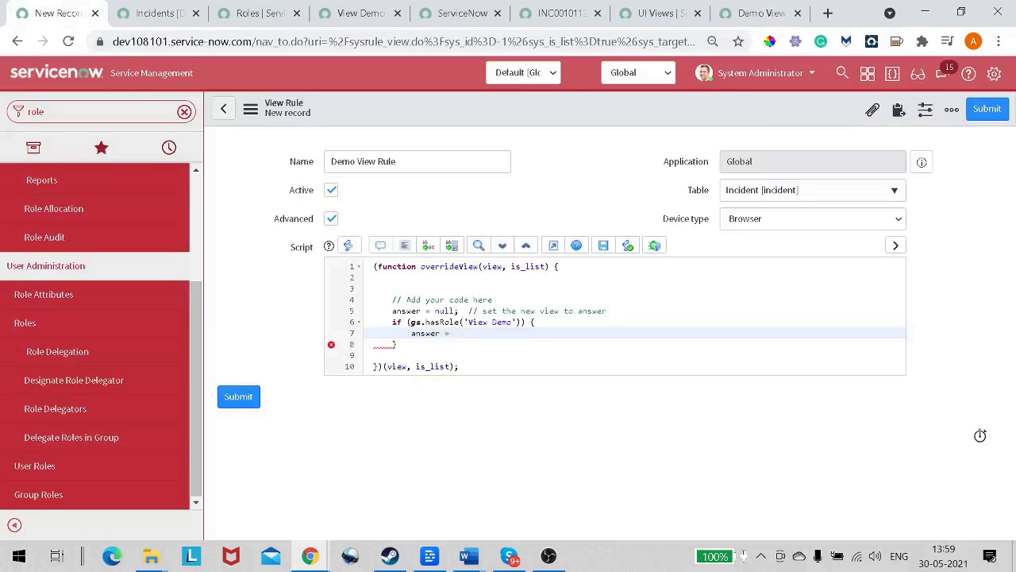
key("ctrl+v")
type(";")
Step: Add a blank line and the comment "// For admin : gs.hasRoleExactly" above the if block in the view rule script
double_click(442, 321)
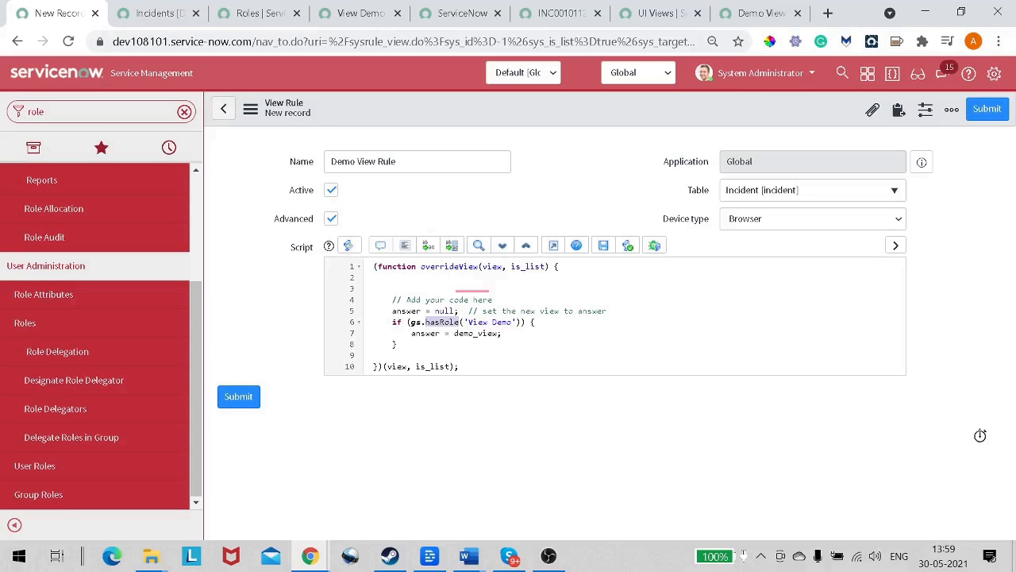
left_click(495, 299)
left_click(537, 322)
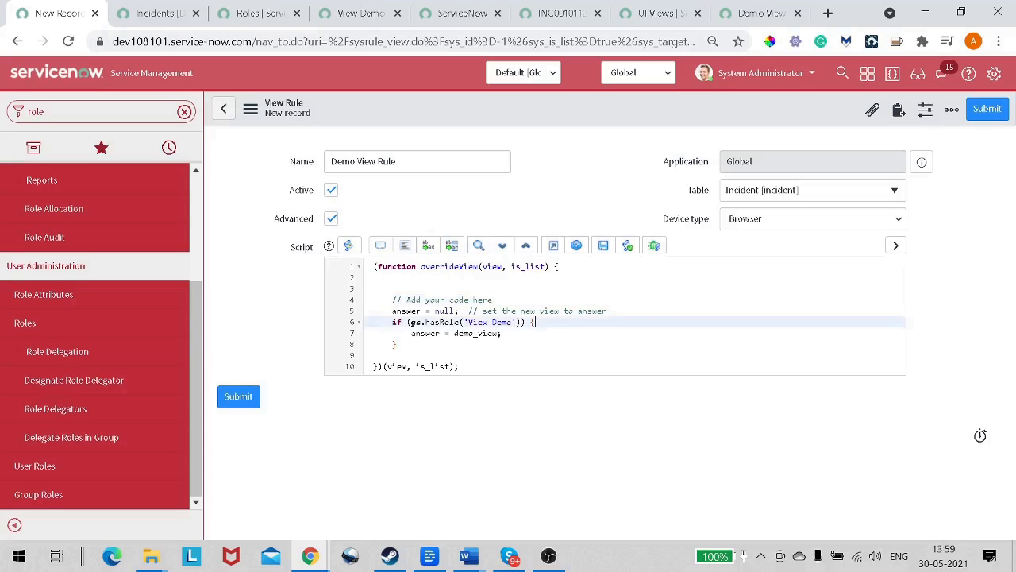
left_click(608, 311)
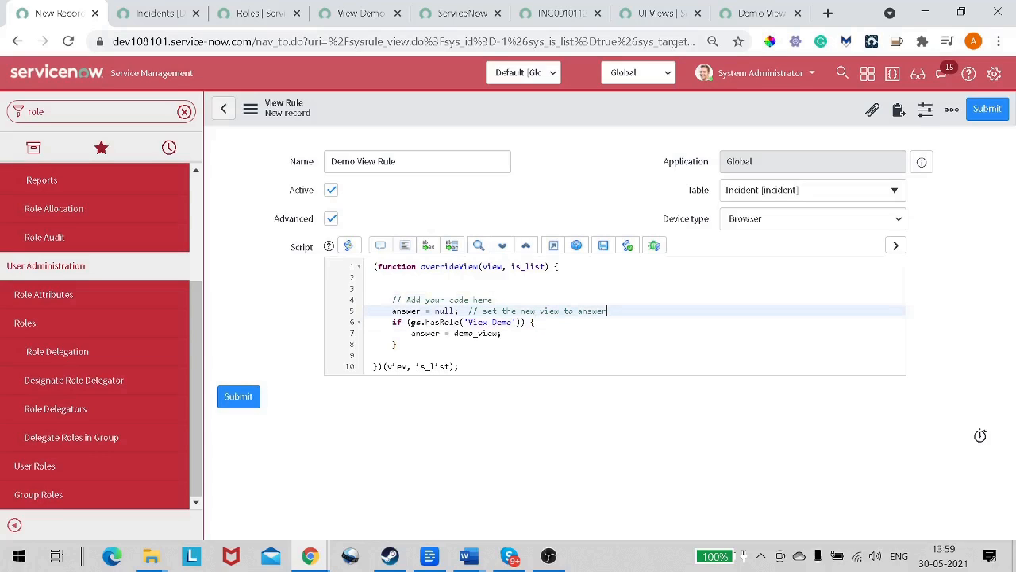
key("Return")
key("Return")
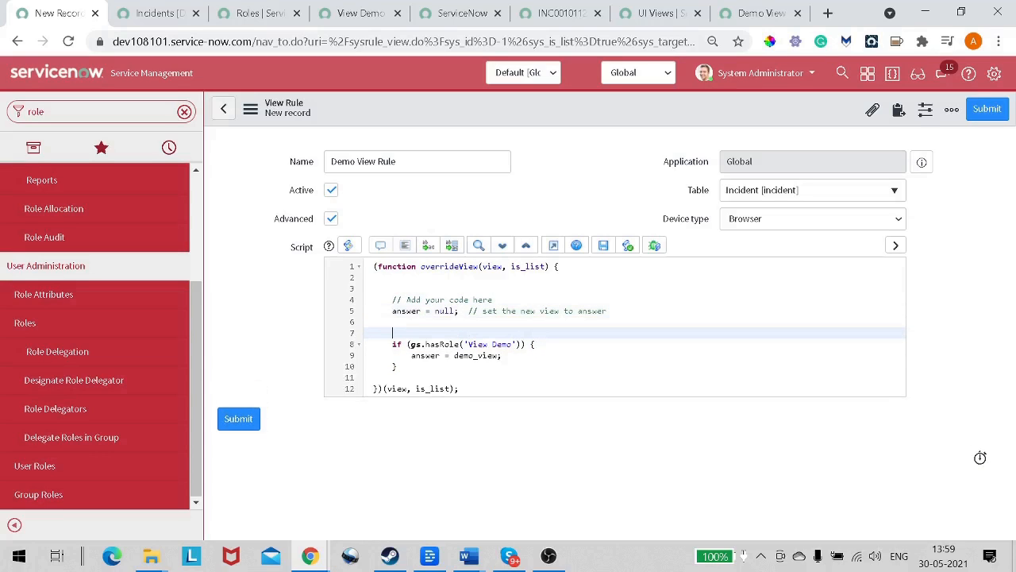
type("For admin : gs.has")
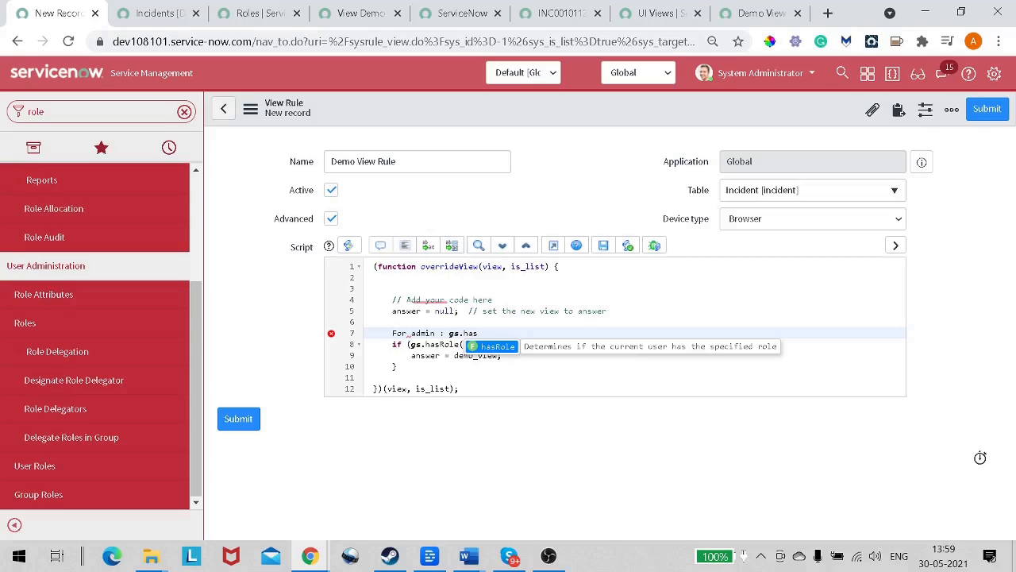
type("RoleExact")
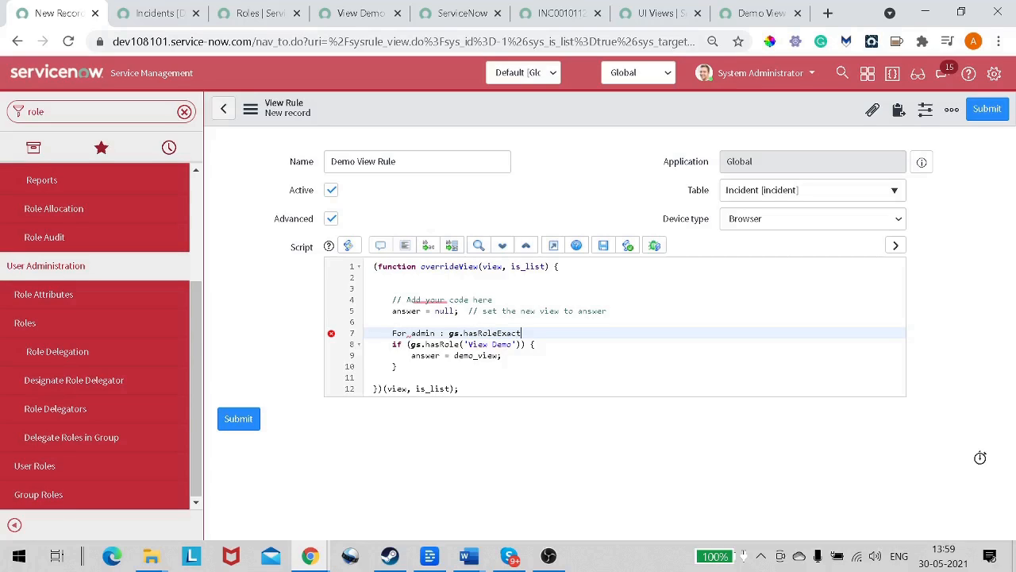
type("ly")
key("Home")
type("//")
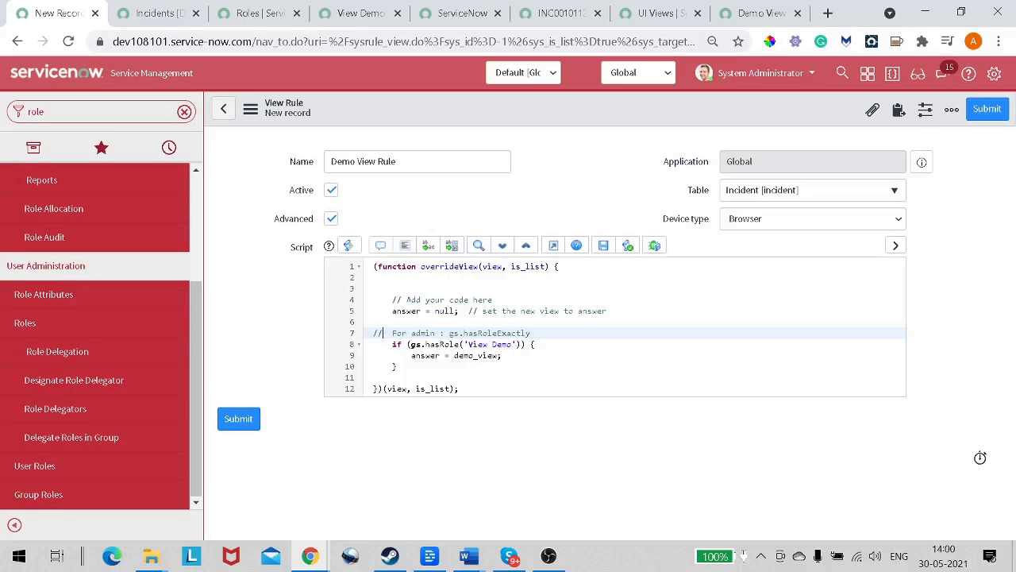
Step: Add an else block below the if block that sets answer = null;
left_click_drag(412, 356, 504, 356)
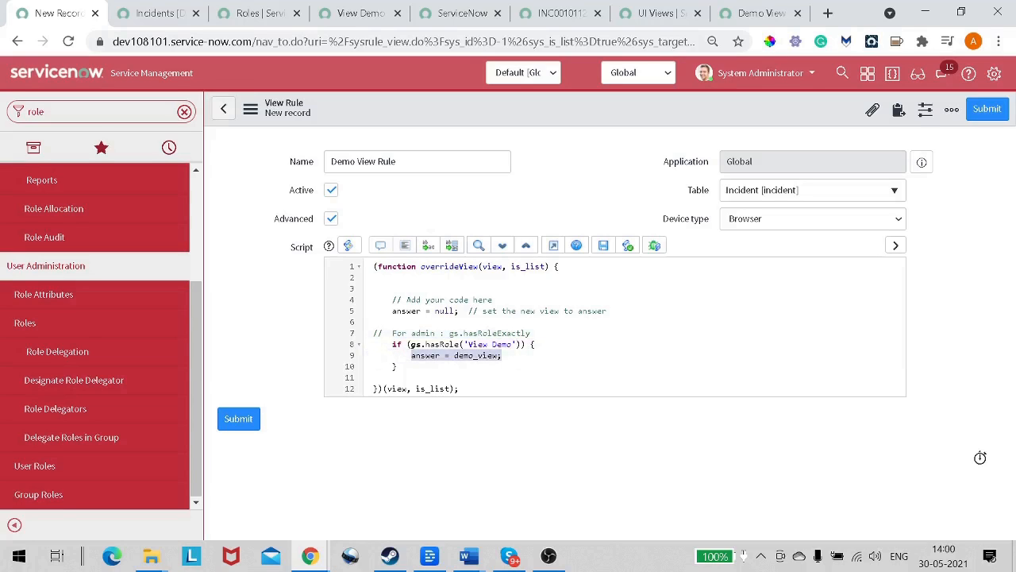
left_click(398, 366)
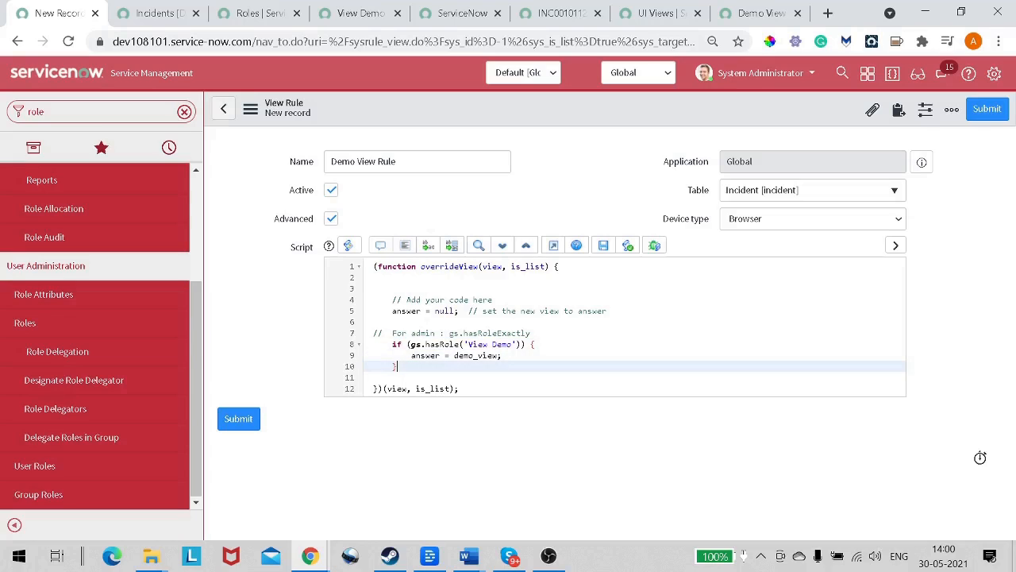
key("Return")
type("els")
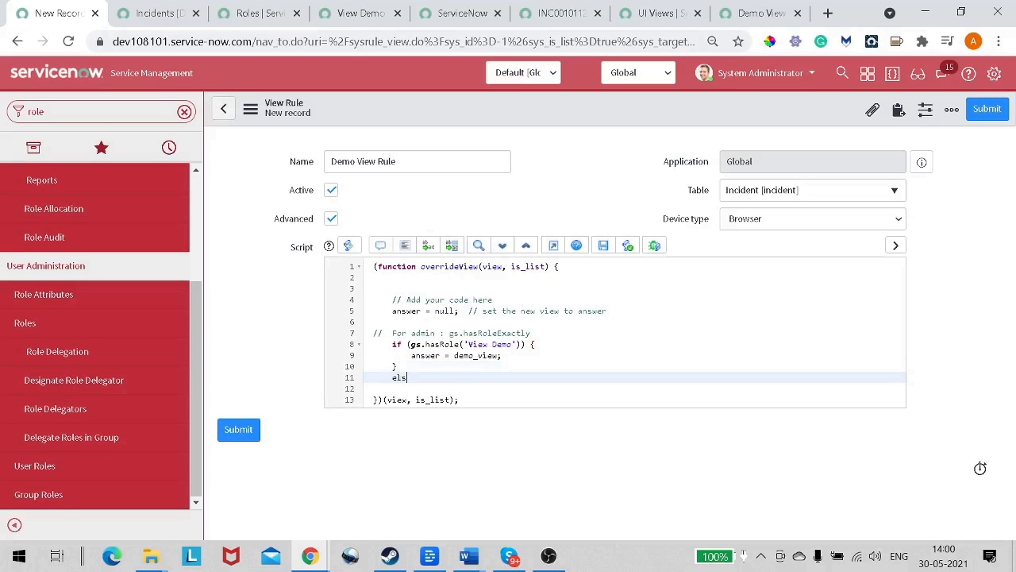
type("e {")
key("Return")
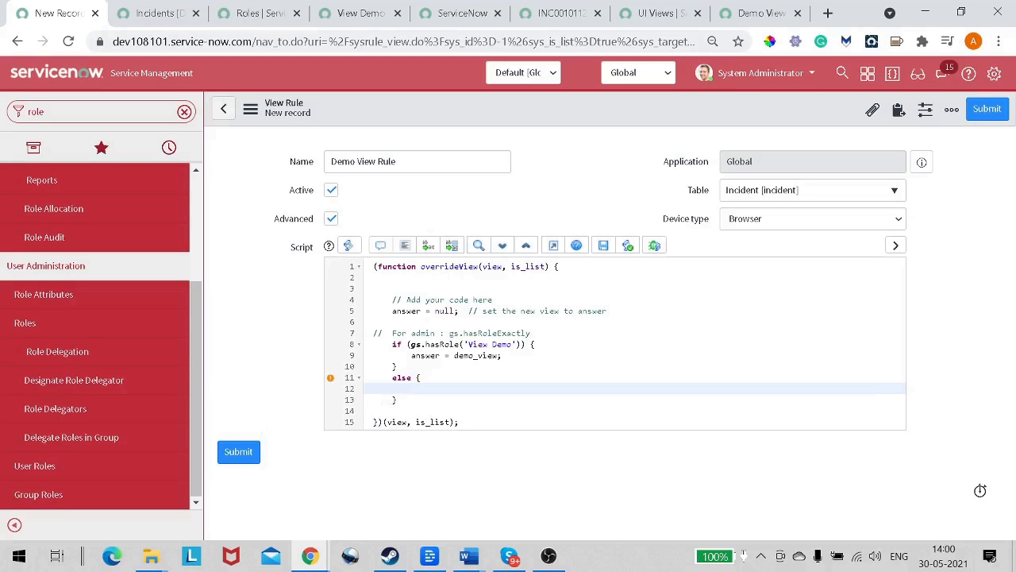
type("answer = null;")
Step: Re-indent the whole view rule script and save the Demo View Rule record without leaving the form
key("ctrl+a")
key("shift+Tab")
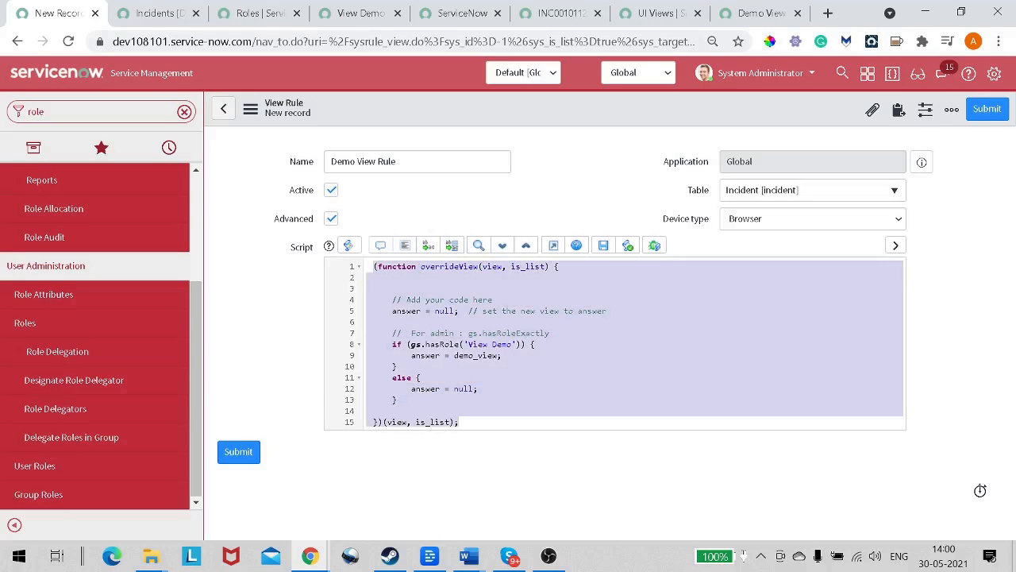
right_click(496, 106)
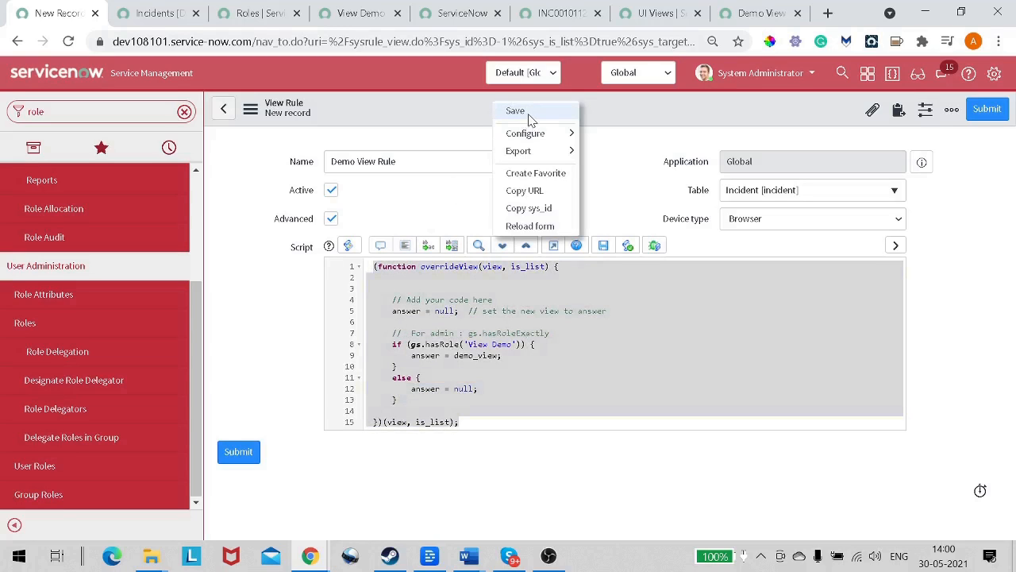
left_click(529, 114)
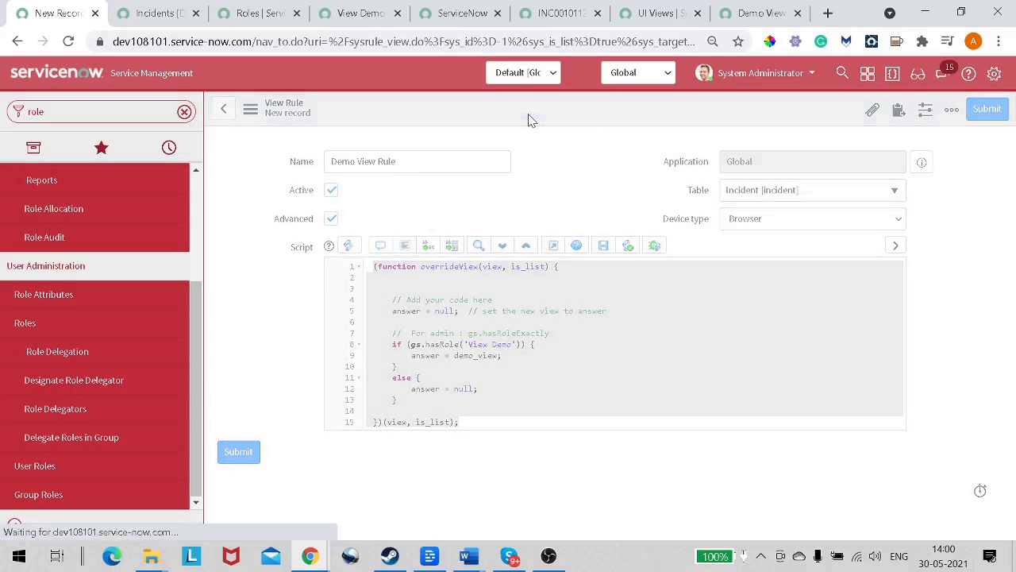
Step: Switch the Incidents list from Demo View to the default view
left_click(163, 13)
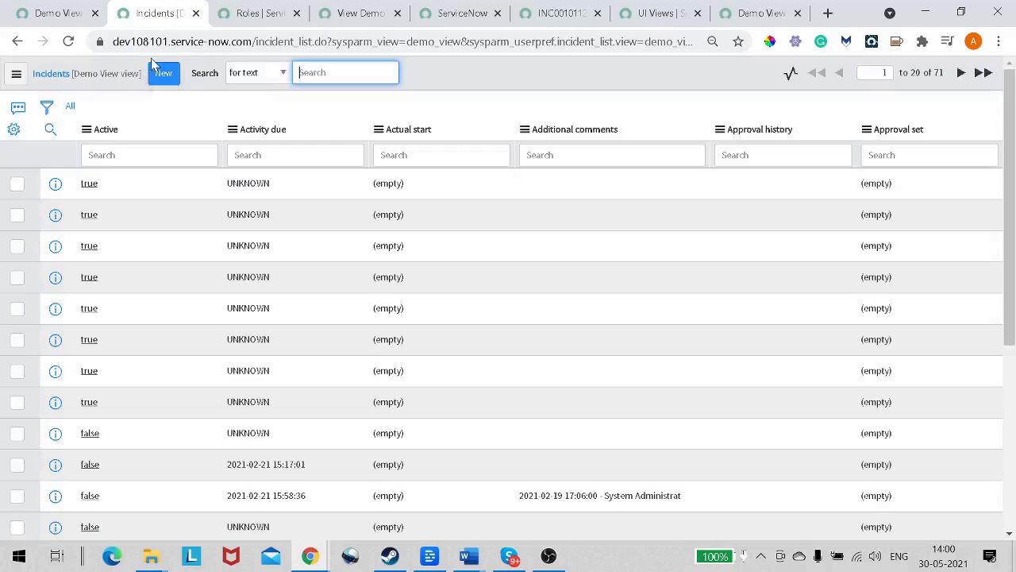
left_click(16, 74)
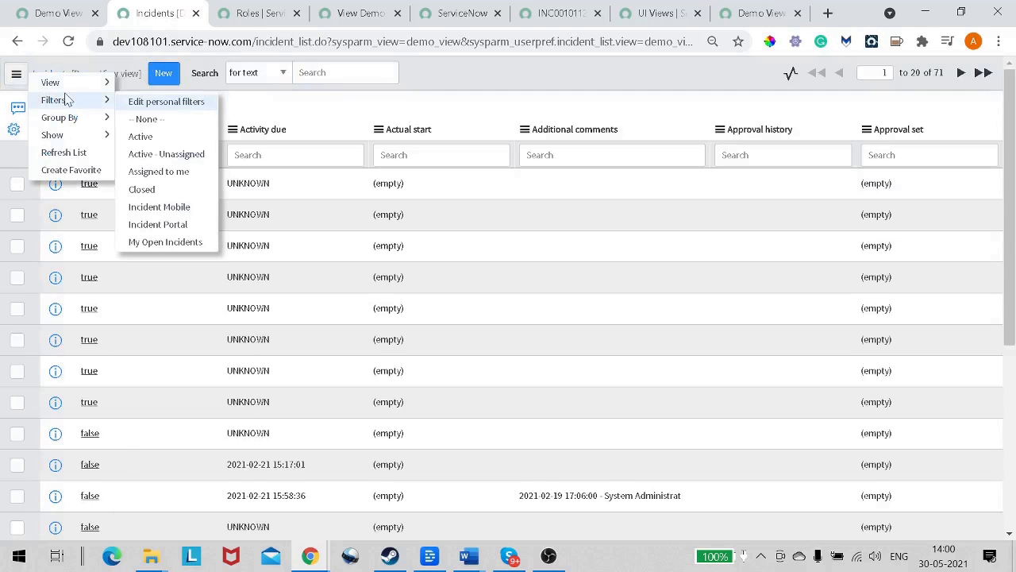
mouse_move(67, 84)
left_click(156, 82)
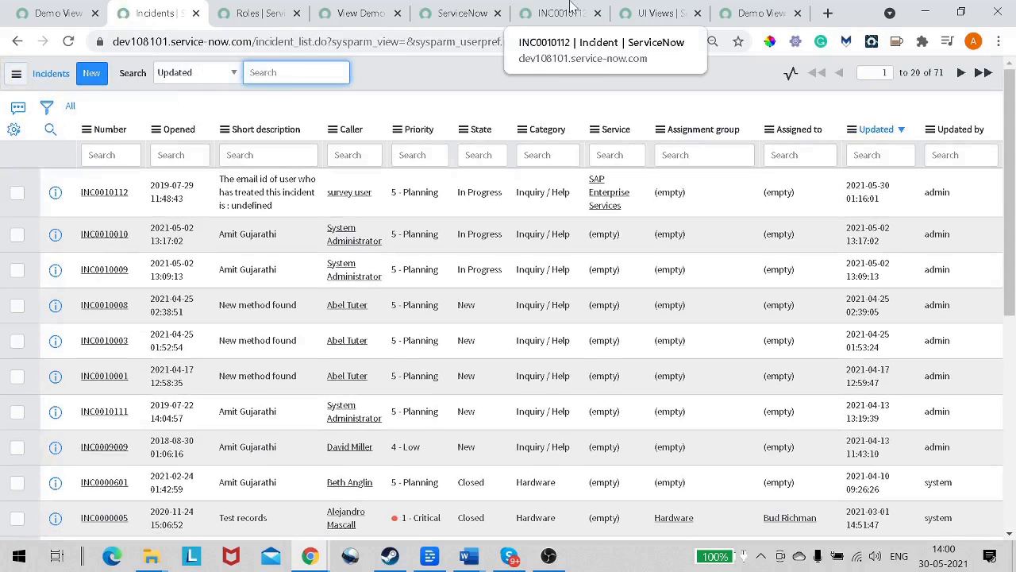
Step: Close all browser tabs following the Incidents list and open incident INC0010112 in a new tab to inspect its form
left_click(556, 14)
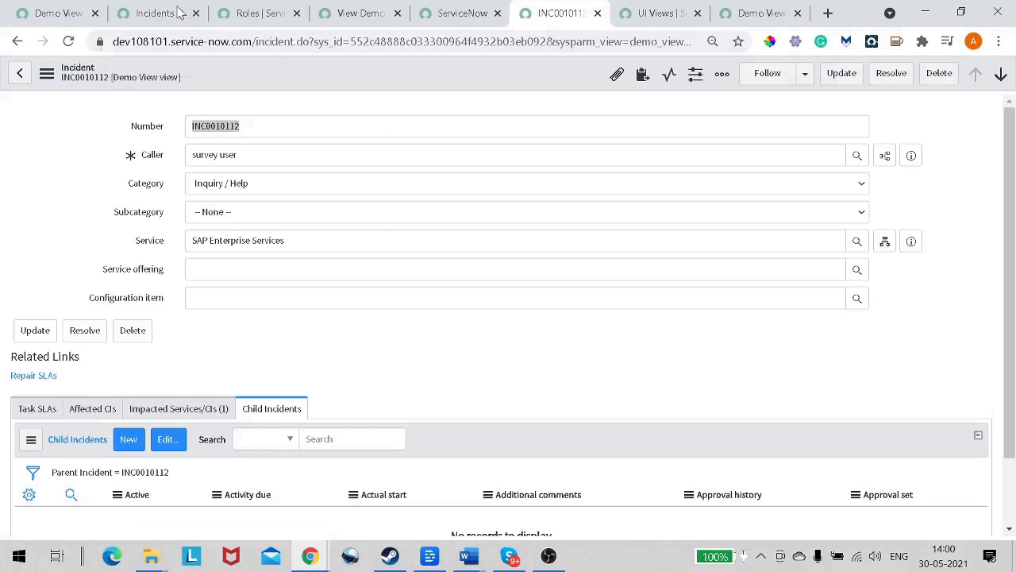
right_click(178, 10)
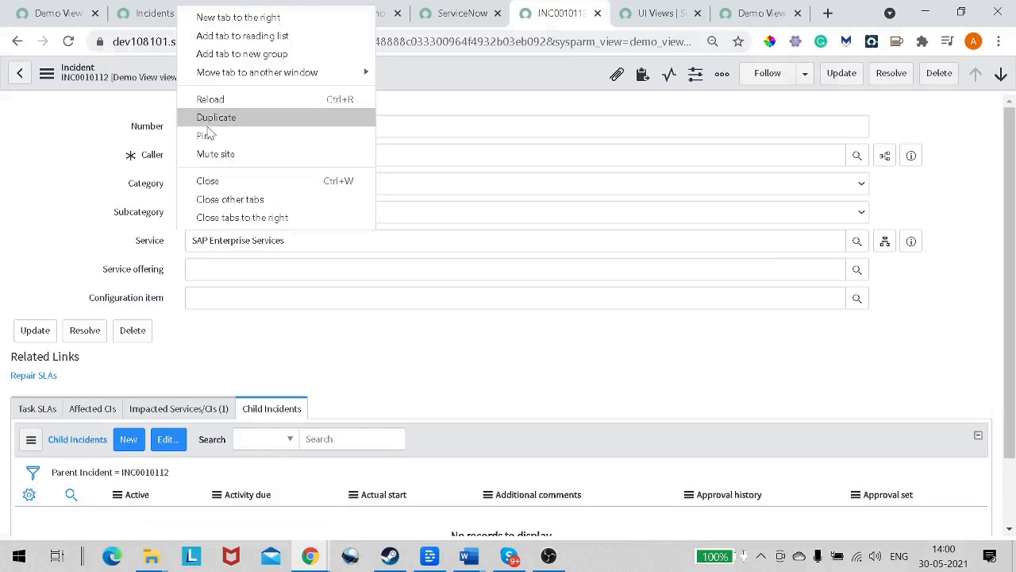
left_click(240, 217)
right_click(57, 200)
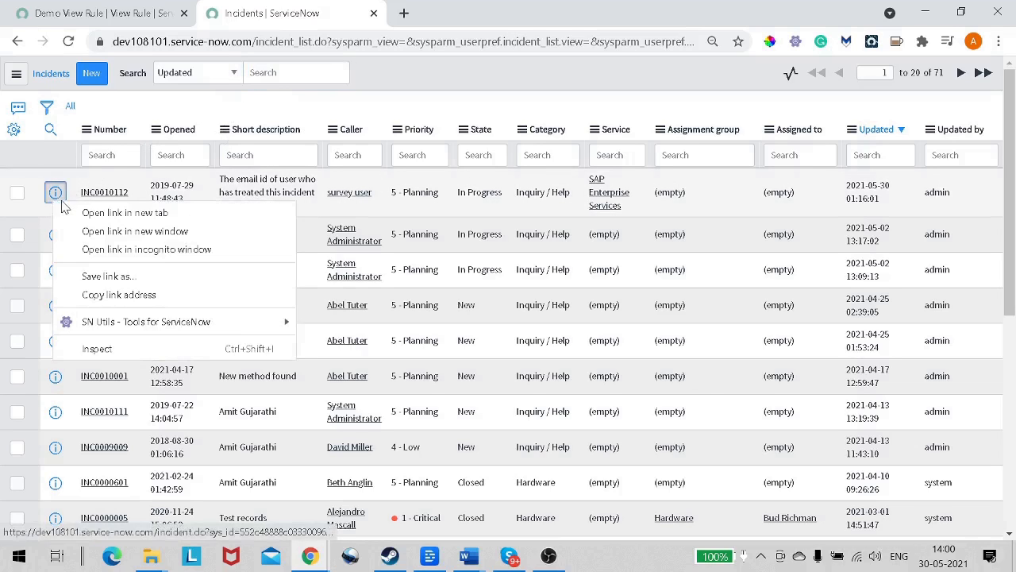
left_click(95, 212)
left_click(465, 14)
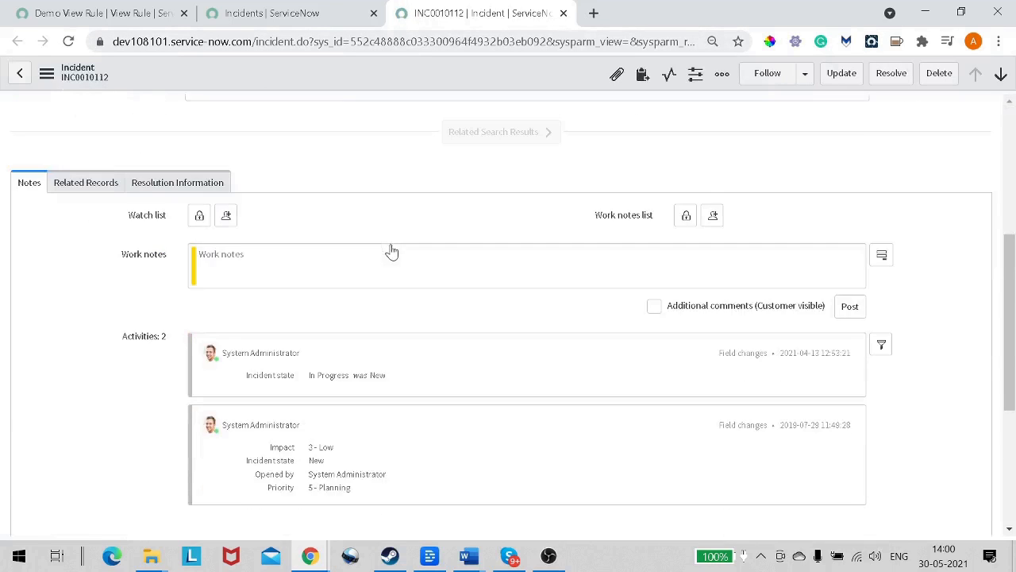
Step: From the view rule page, impersonate the second user found by searching for "ab"
left_click(110, 22)
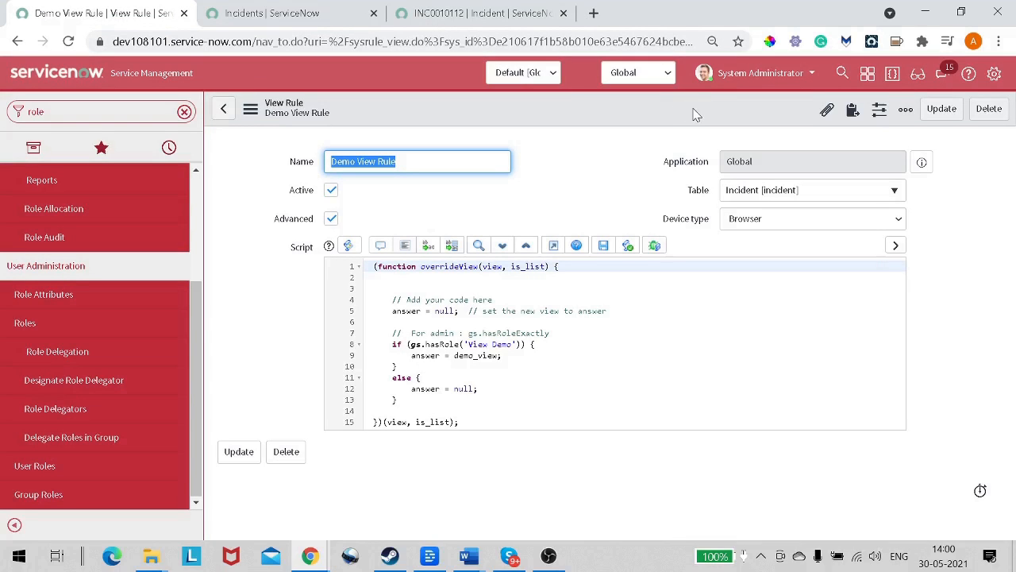
left_click(774, 74)
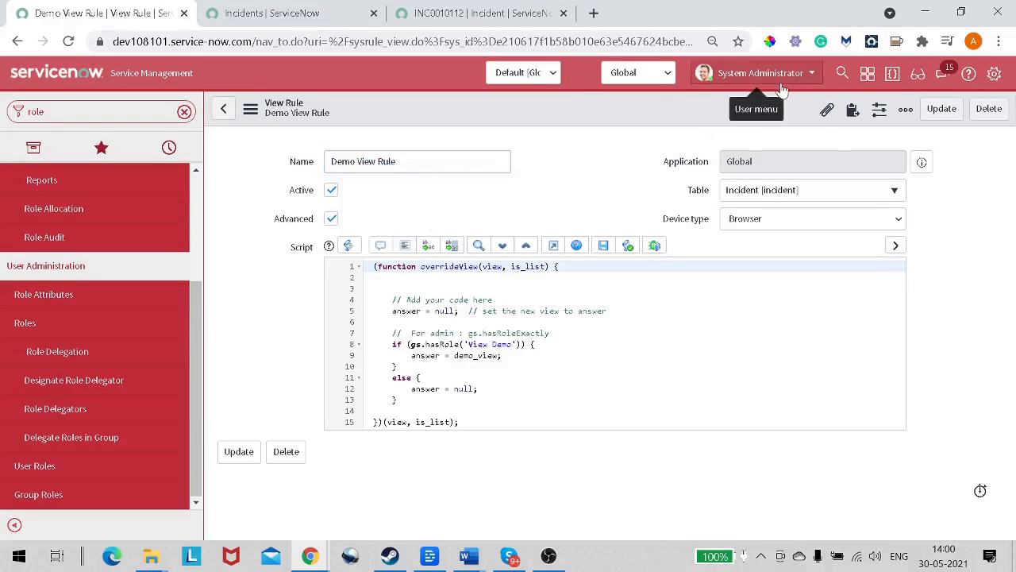
left_click(786, 123)
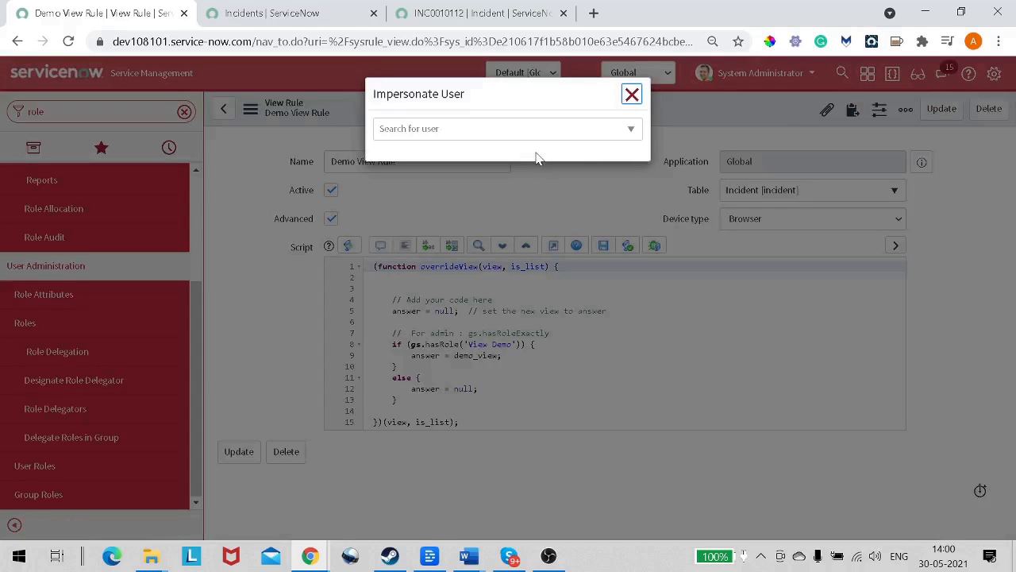
left_click(524, 136)
type("ab")
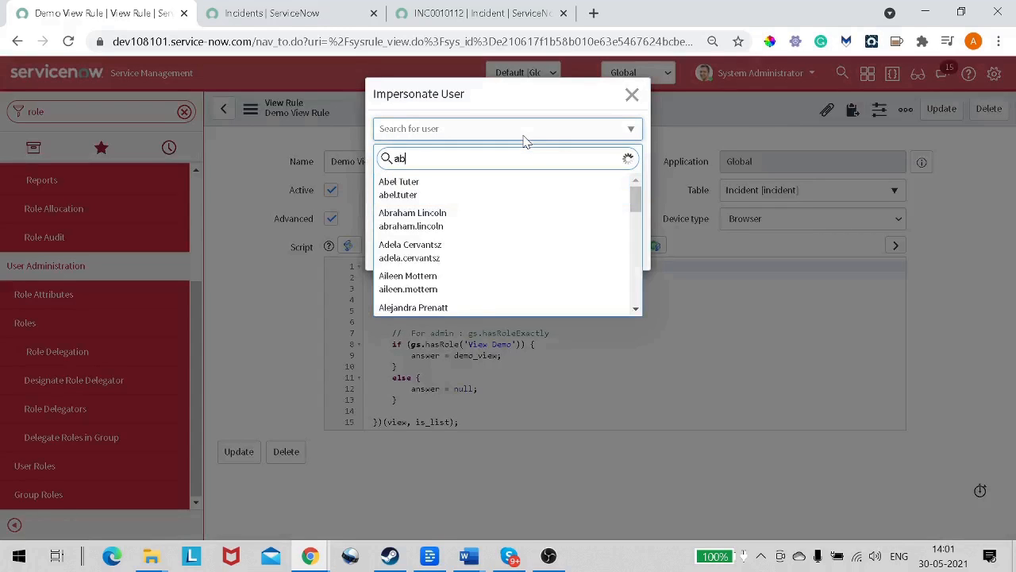
left_click(468, 220)
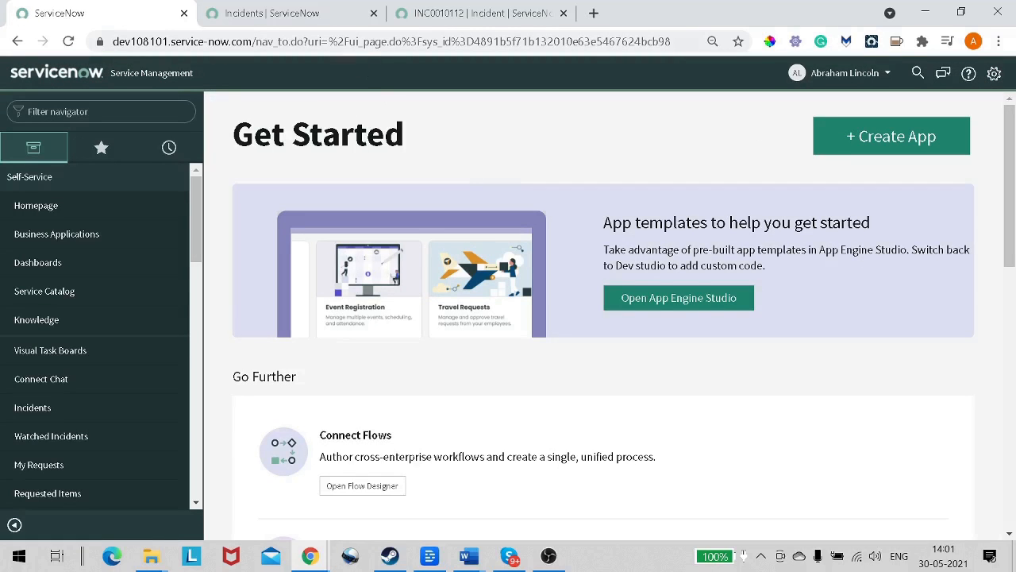
Step: Reload the Incidents list as the impersonated user and go to the open incident INC0010112 form
left_click(282, 18)
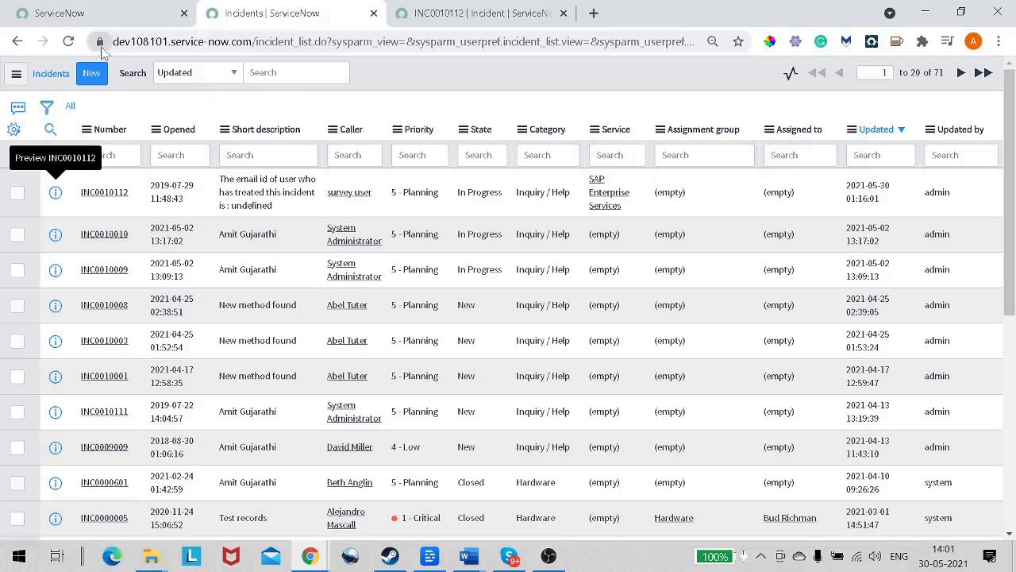
left_click(69, 41)
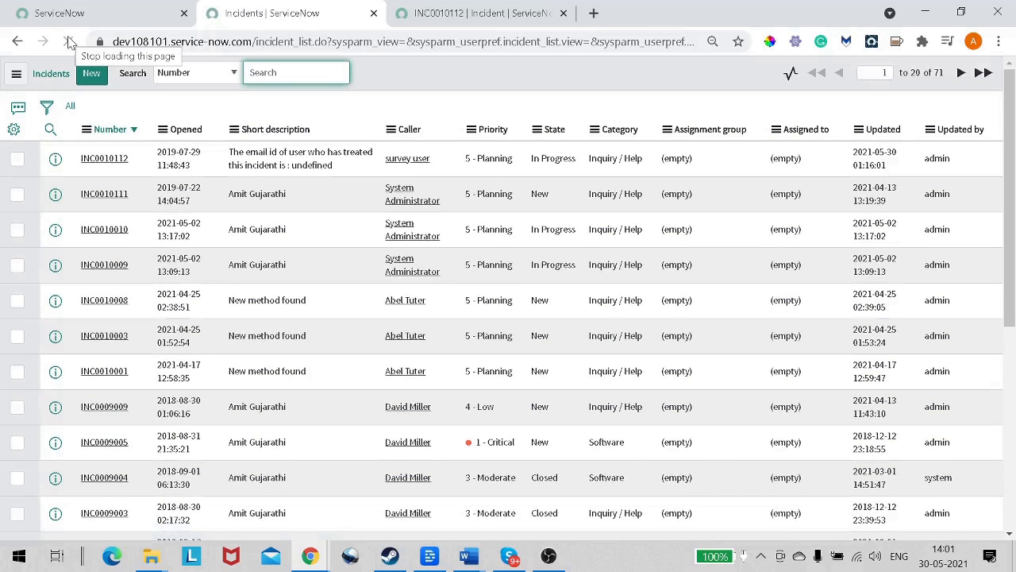
left_click(476, 12)
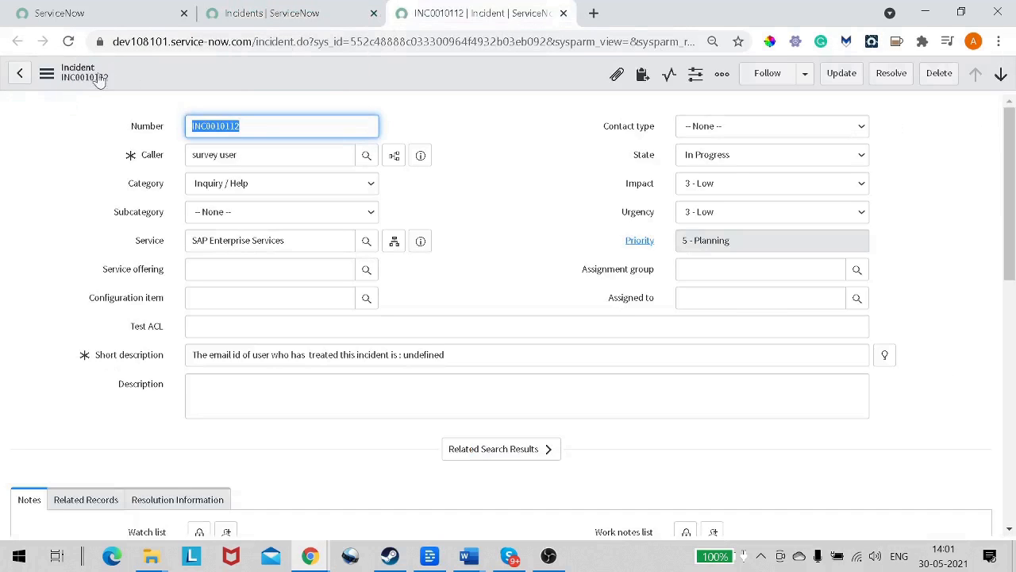
Step: Reload the INC0010112 form and replace the old Incidents list tab with a fresh one opened through incident.LIST
left_click(70, 41)
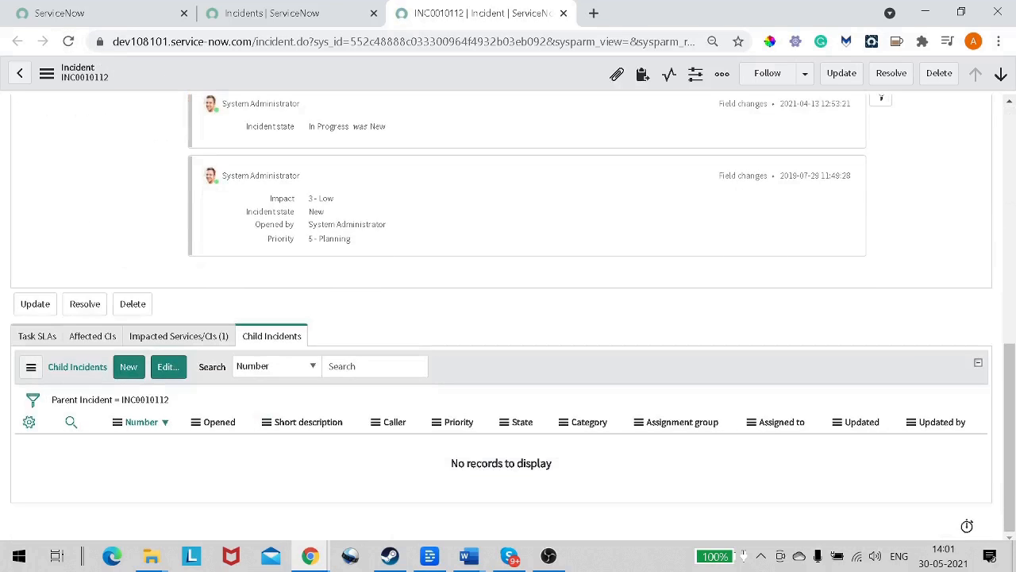
left_click(95, 14)
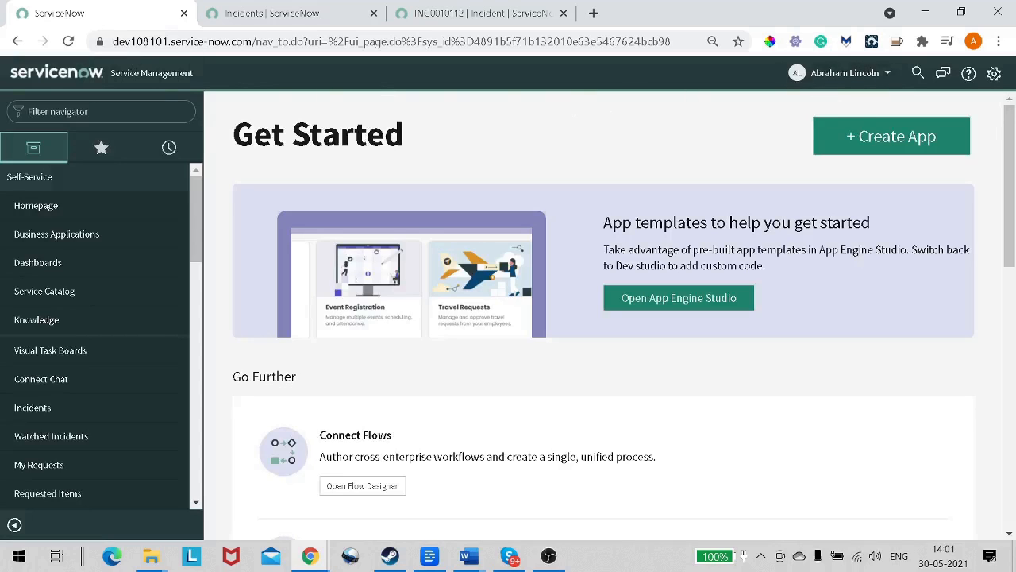
left_click(101, 112)
type("inc")
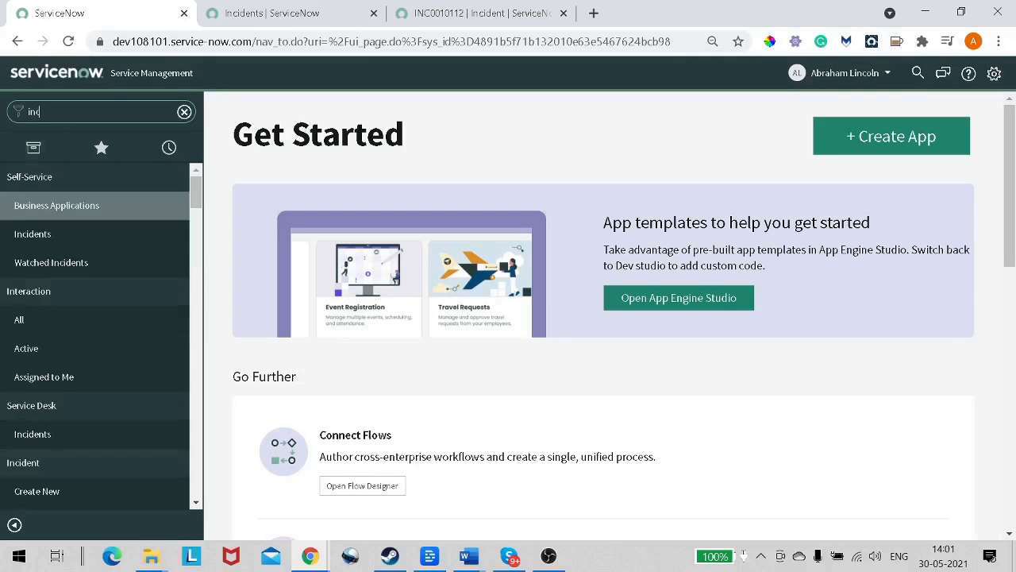
type("ident.LIST")
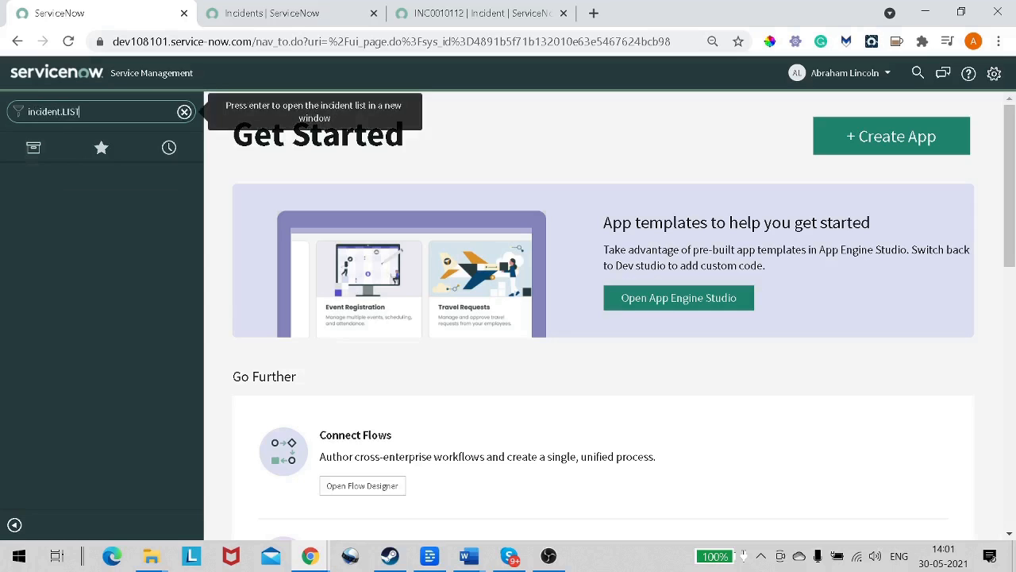
key("Return")
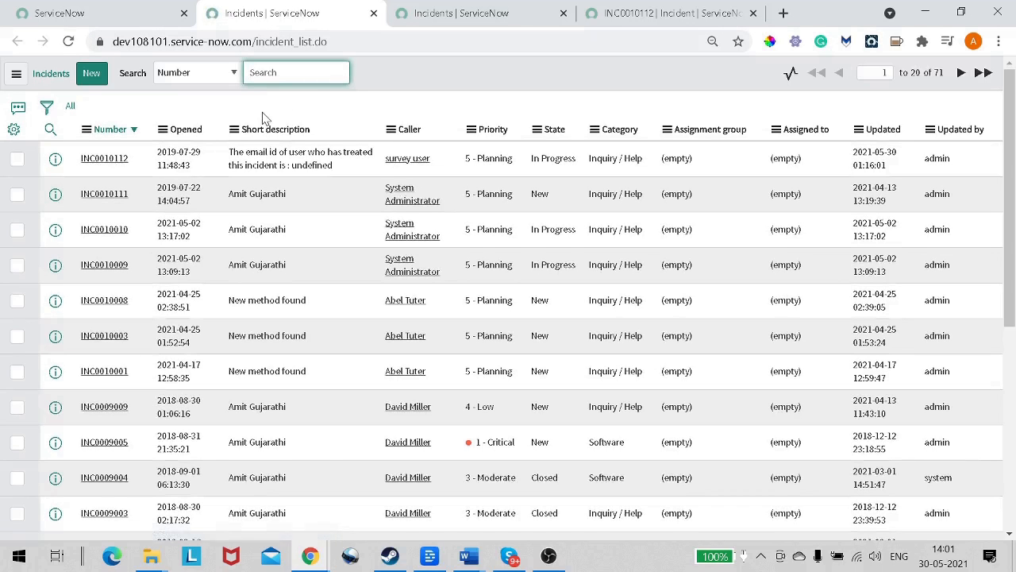
left_click(507, 22)
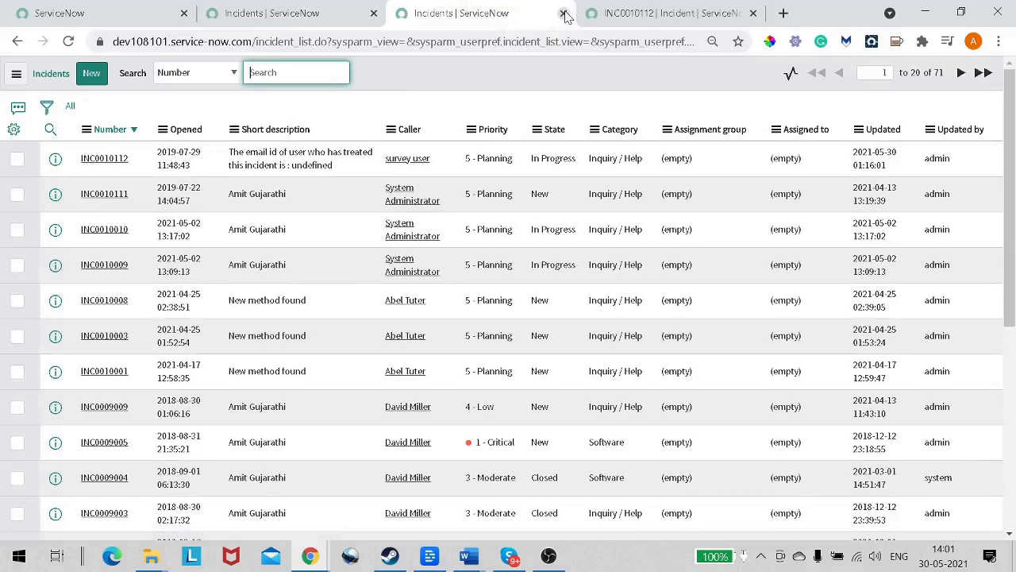
left_click(563, 14)
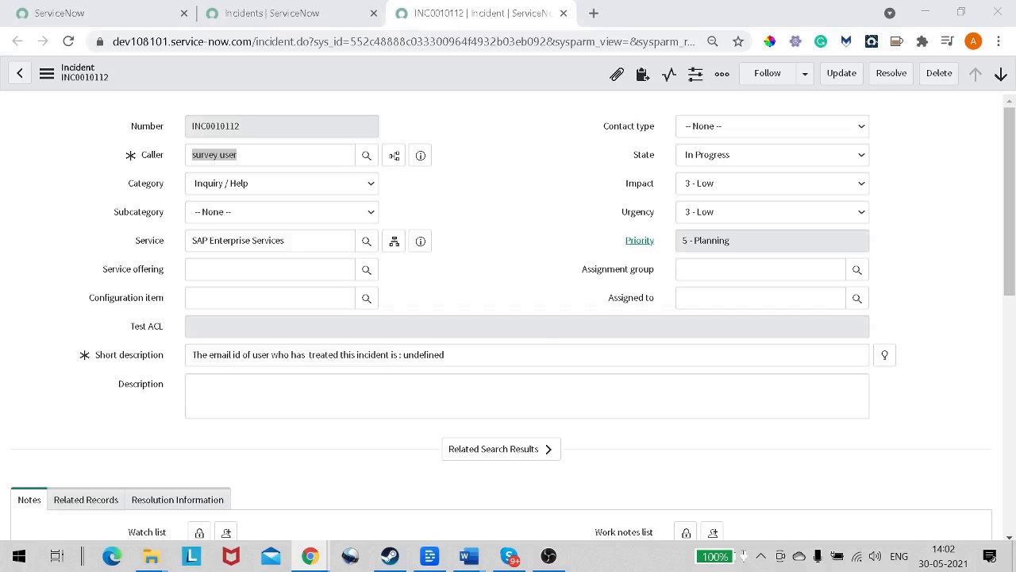
Step: Return from the impersonated user to the System Administrator account
left_click(119, 14)
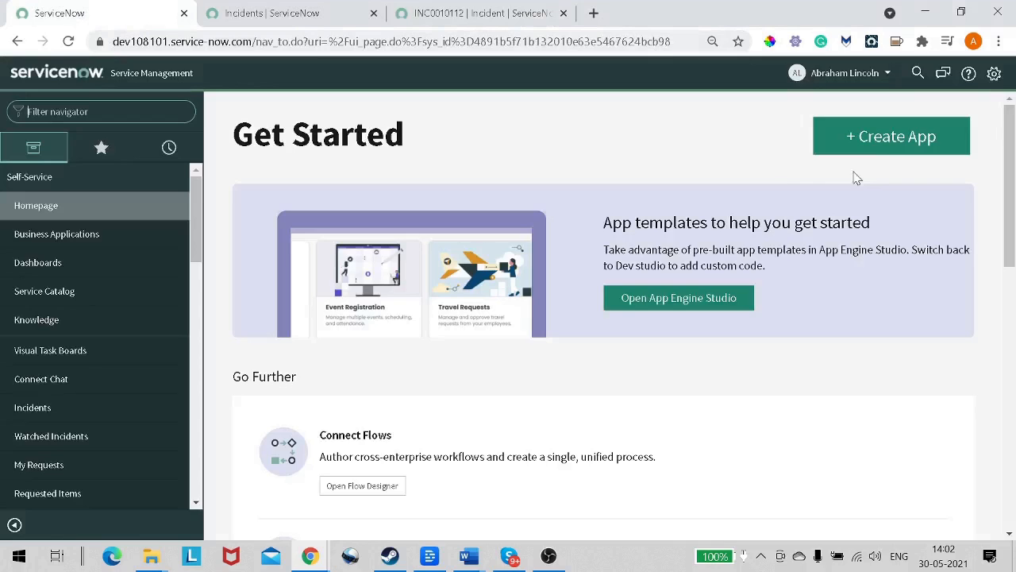
left_click(873, 75)
left_click(869, 171)
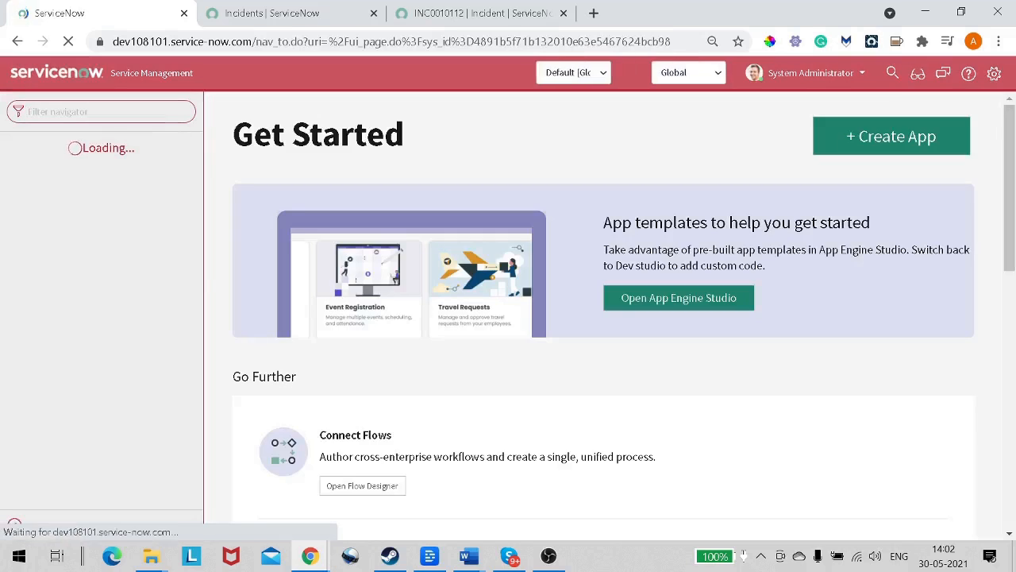
Step: Find the View Rules list by searching for "view rul", filter its names by "demo" and open Demo View Rule
type("v")
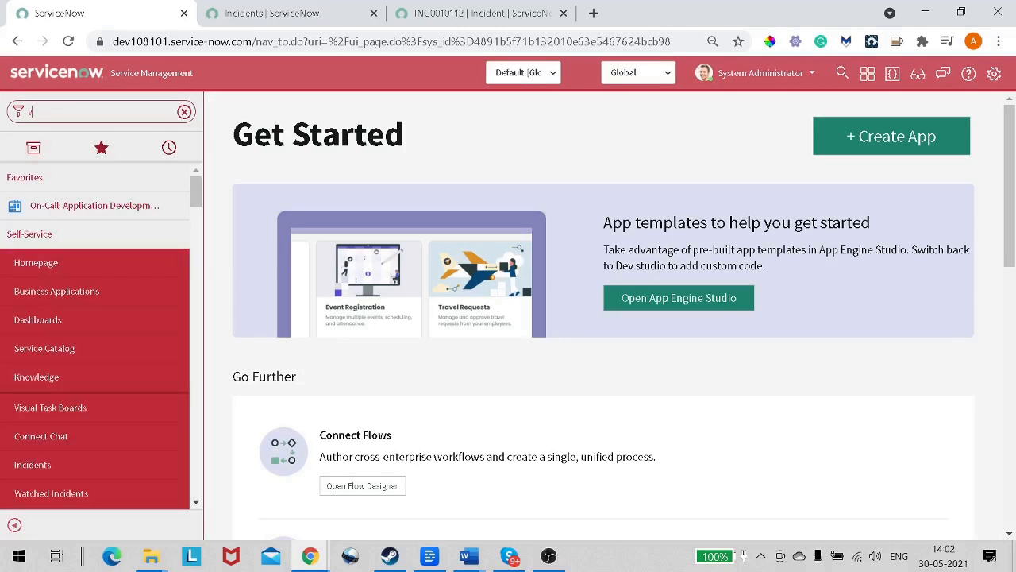
type("iew rul")
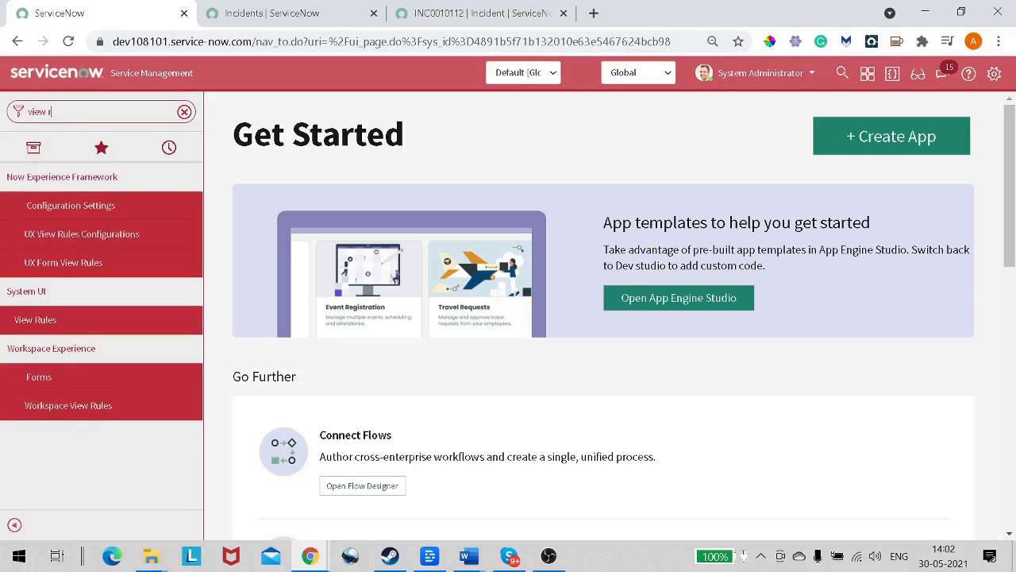
left_click(62, 325)
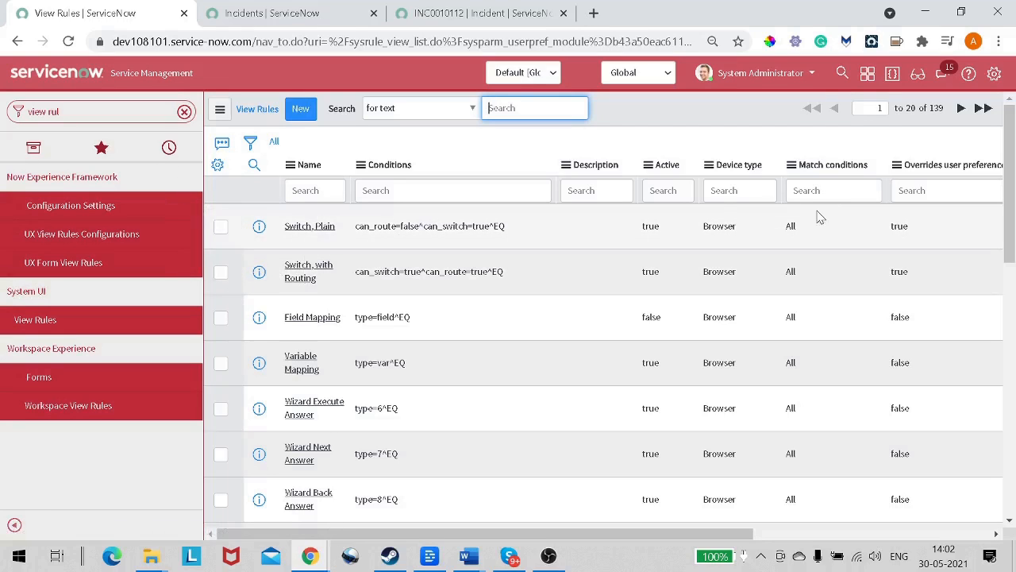
left_click(315, 190)
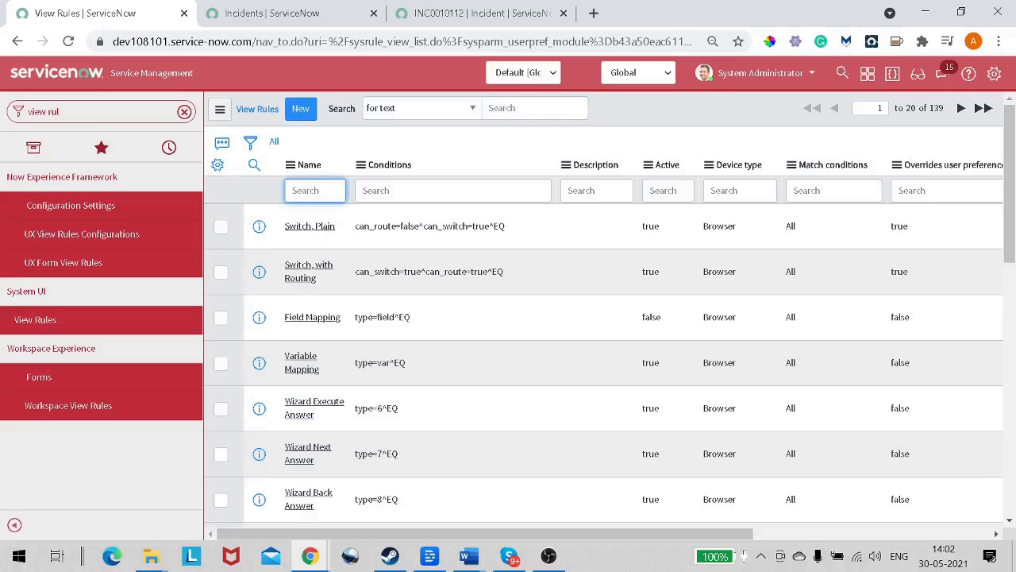
type("demo")
key("Return")
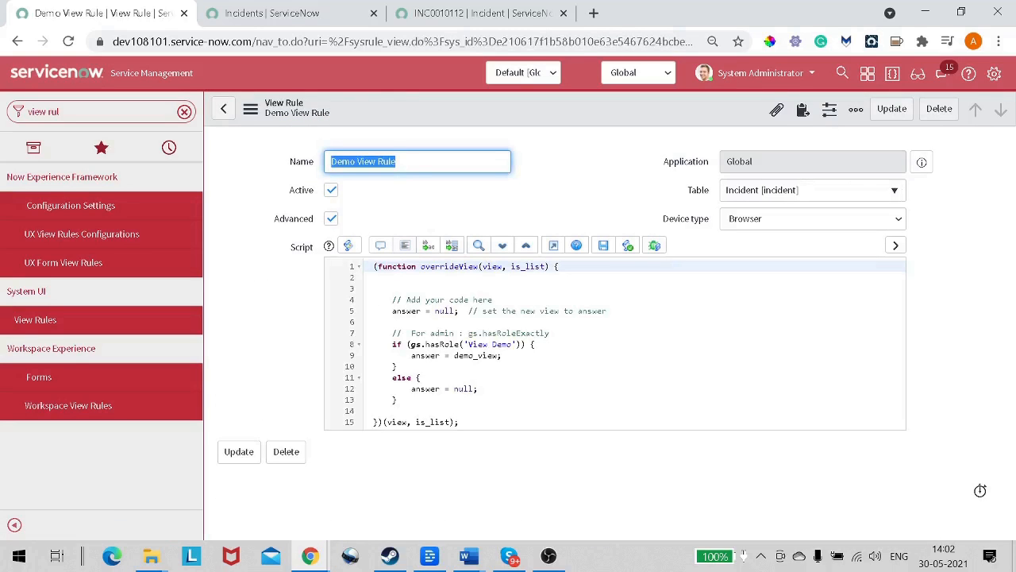
Step: Change gs.hasRole to gs.hasRoleExactly in the if condition of the Demo View Rule script and save the record
left_click(460, 344)
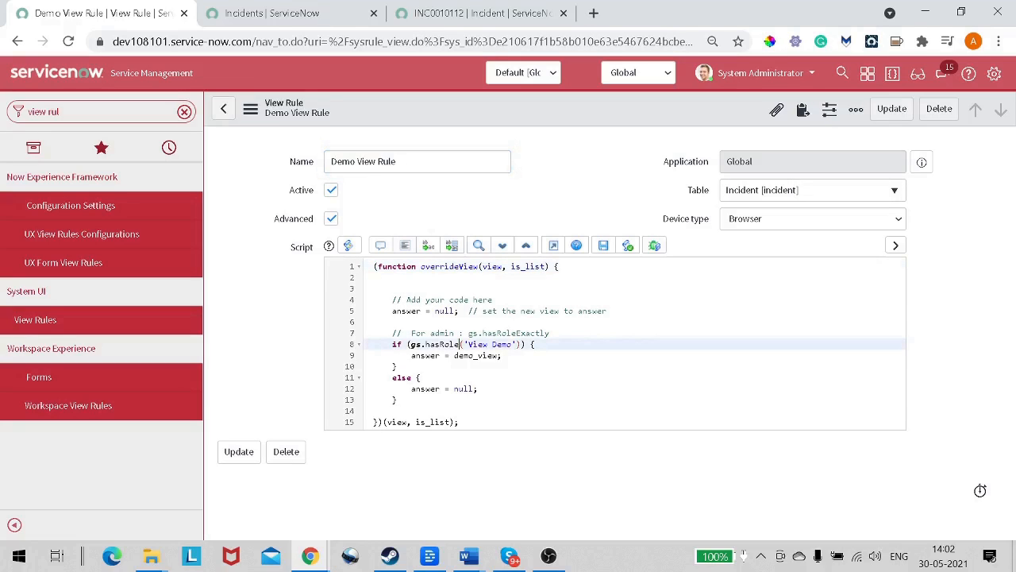
type("Exactly")
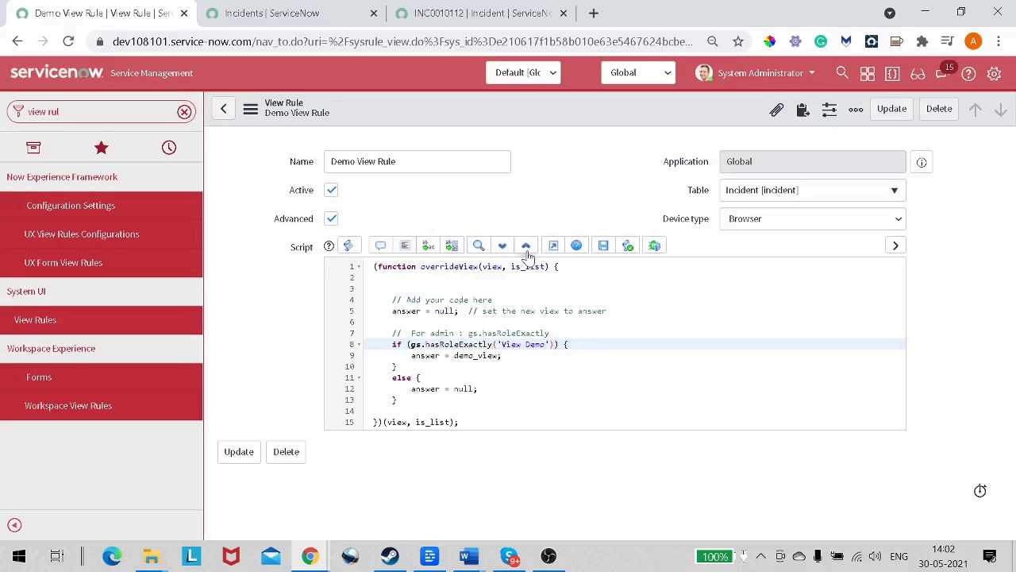
right_click(501, 115)
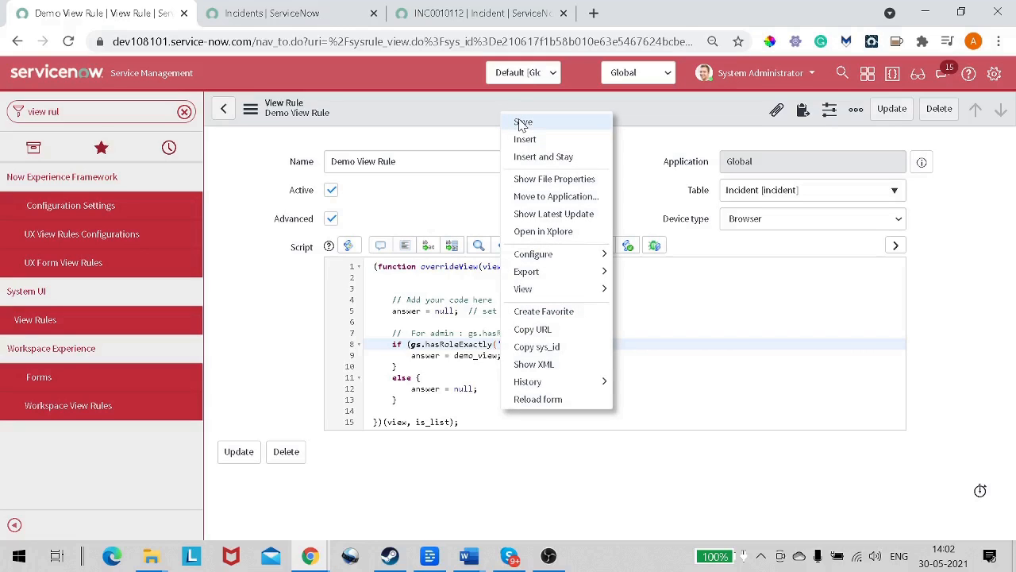
left_click(522, 123)
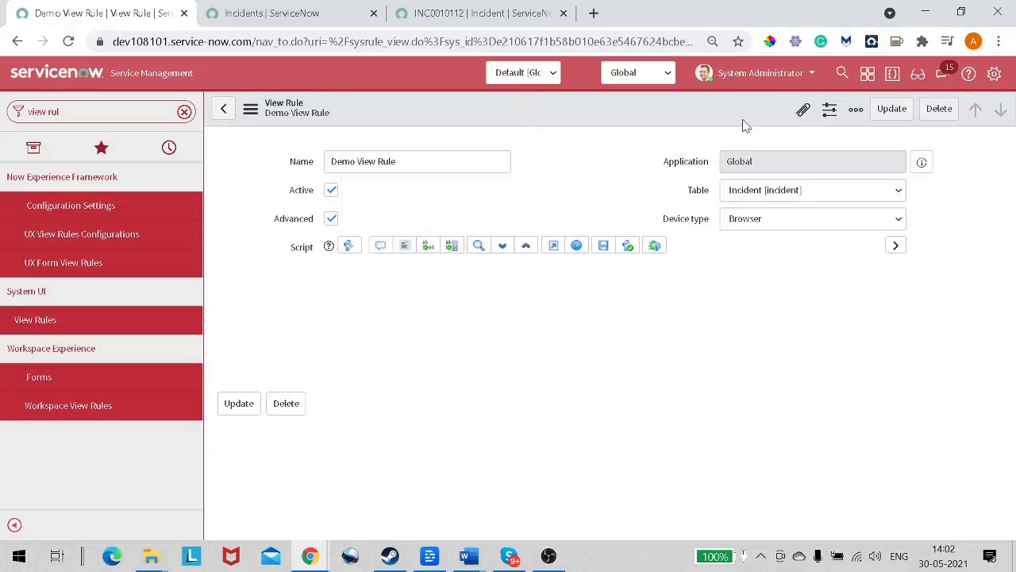
Step: Impersonate the first user among the recent impersonations
left_click(757, 78)
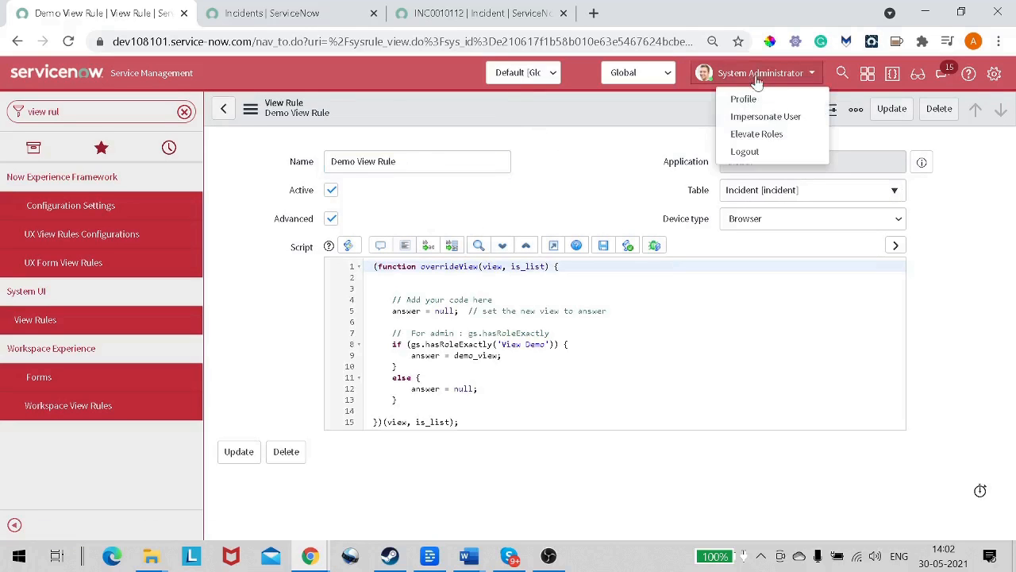
left_click(764, 117)
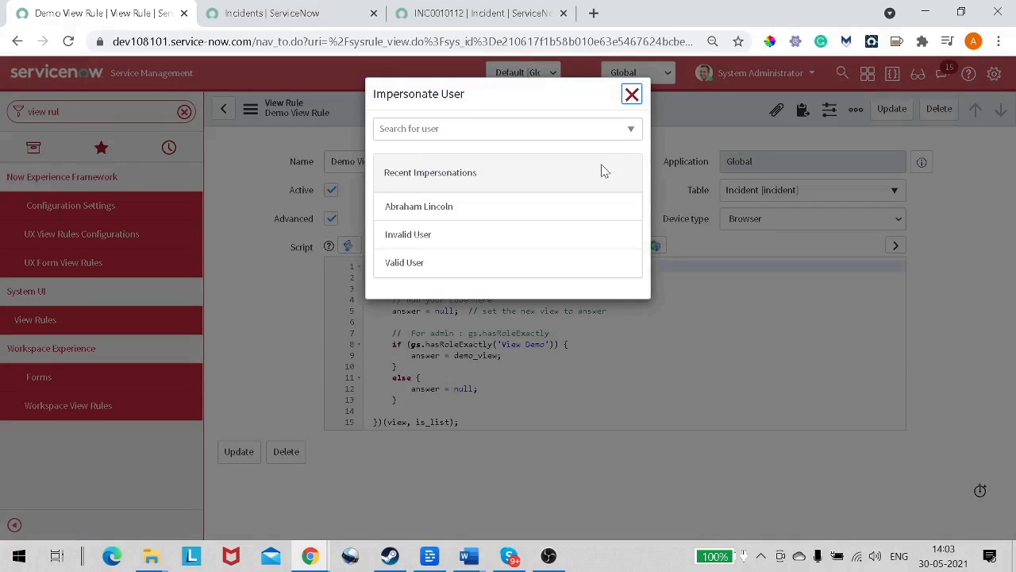
left_click(441, 208)
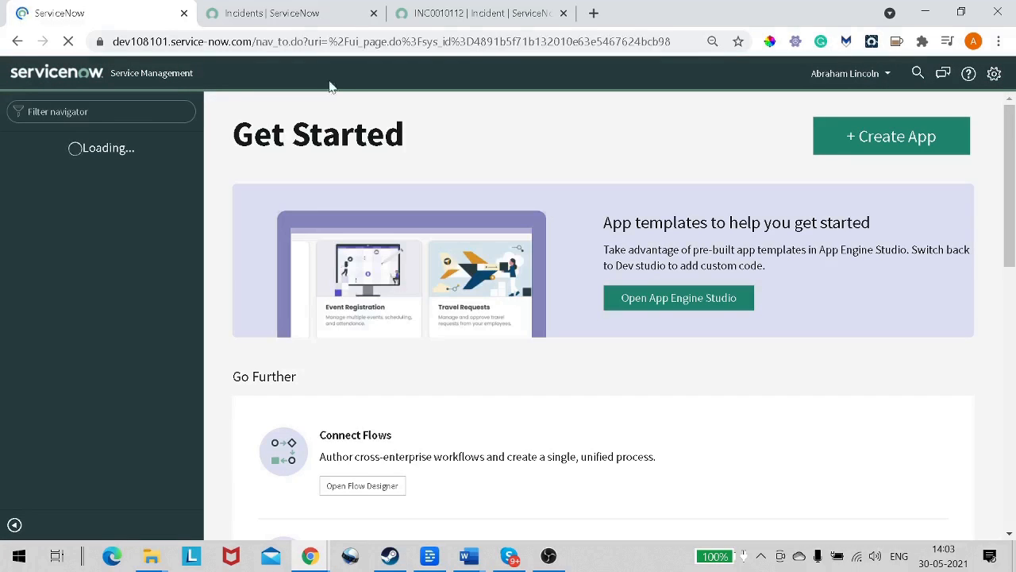
Step: Reload the Incidents list as the impersonated user and check the view applied to the list and the INC0010112 form
left_click(258, 18)
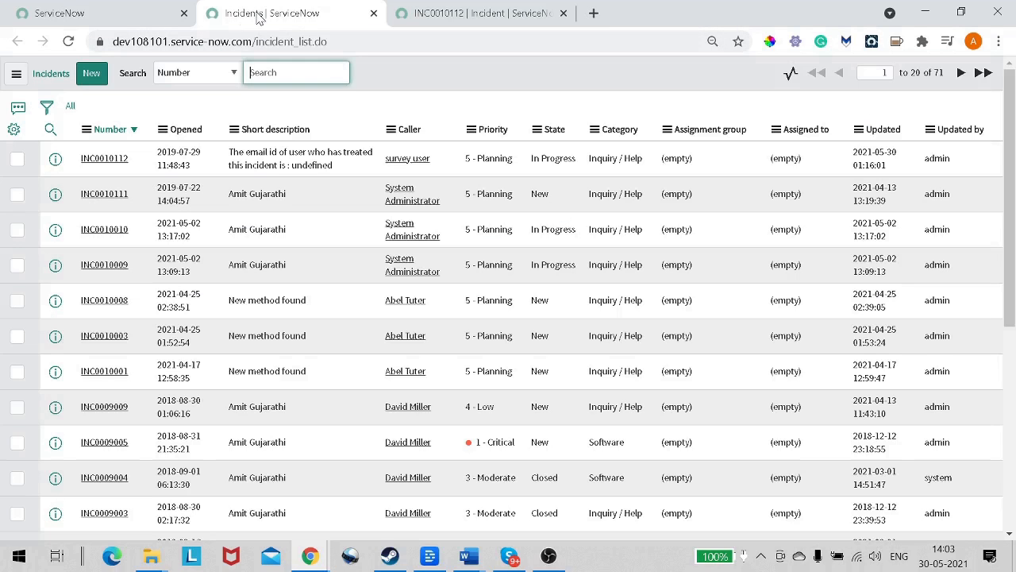
left_click(68, 43)
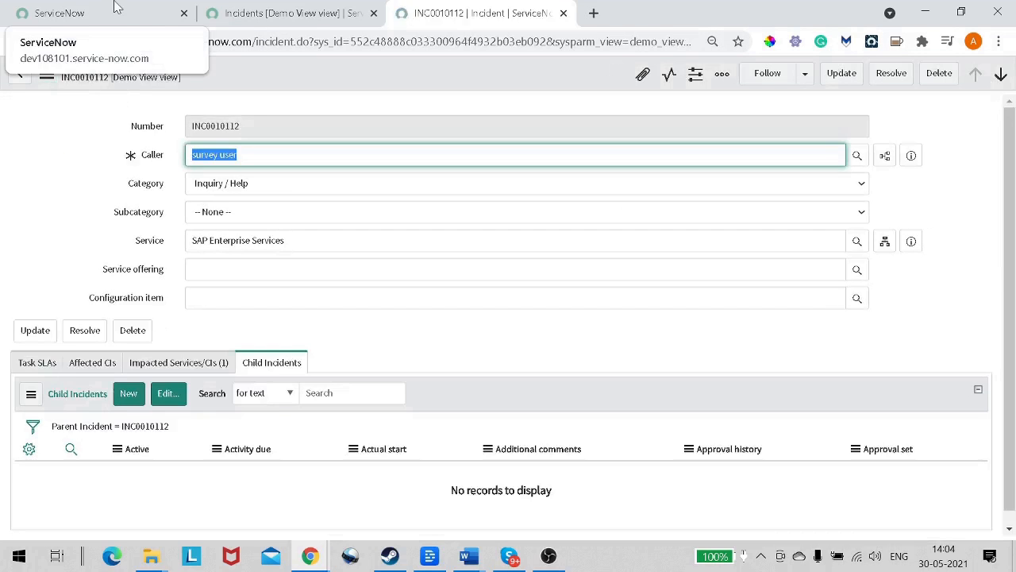
left_click(117, 9)
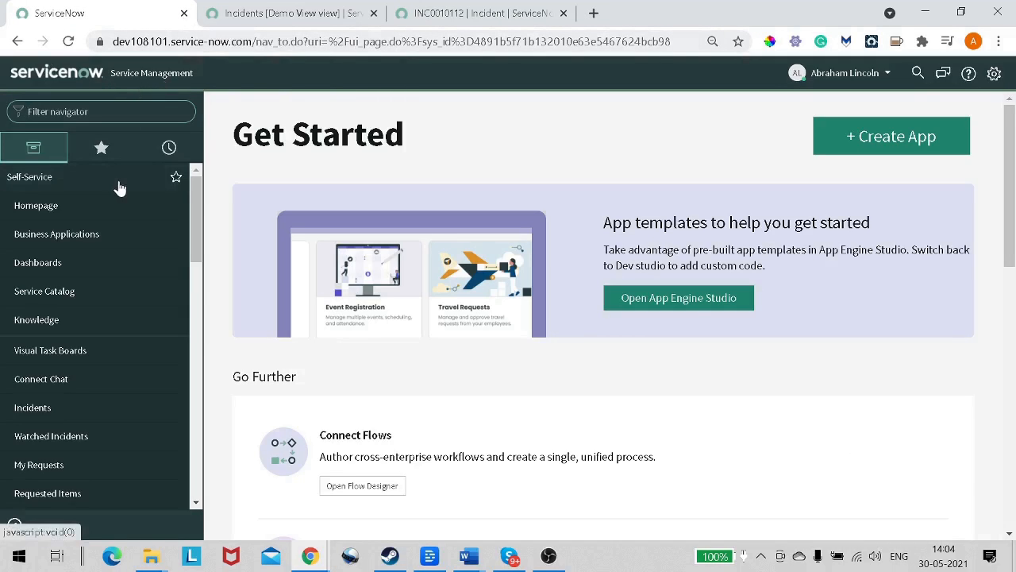
left_click(252, 13)
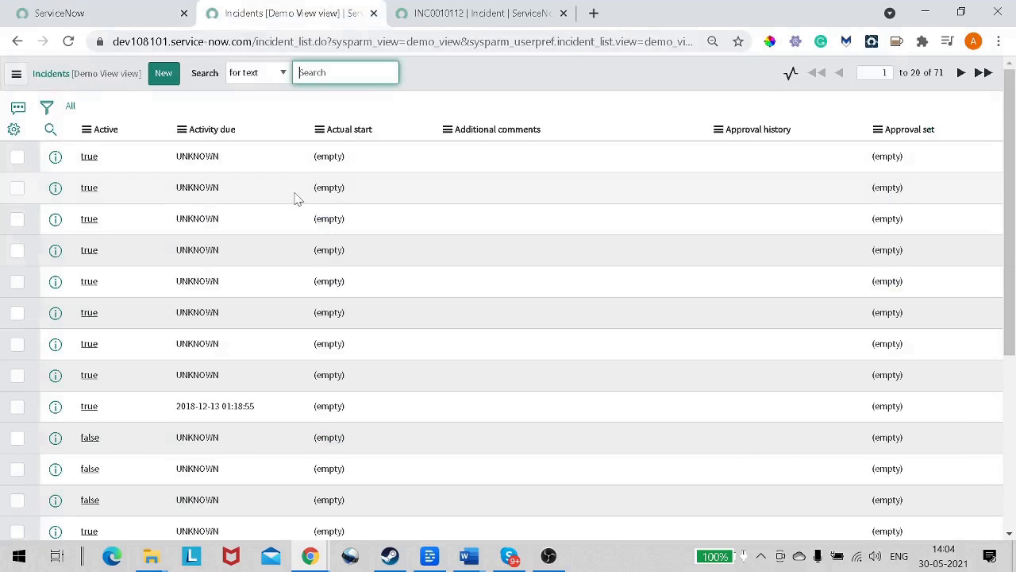
left_click(493, 14)
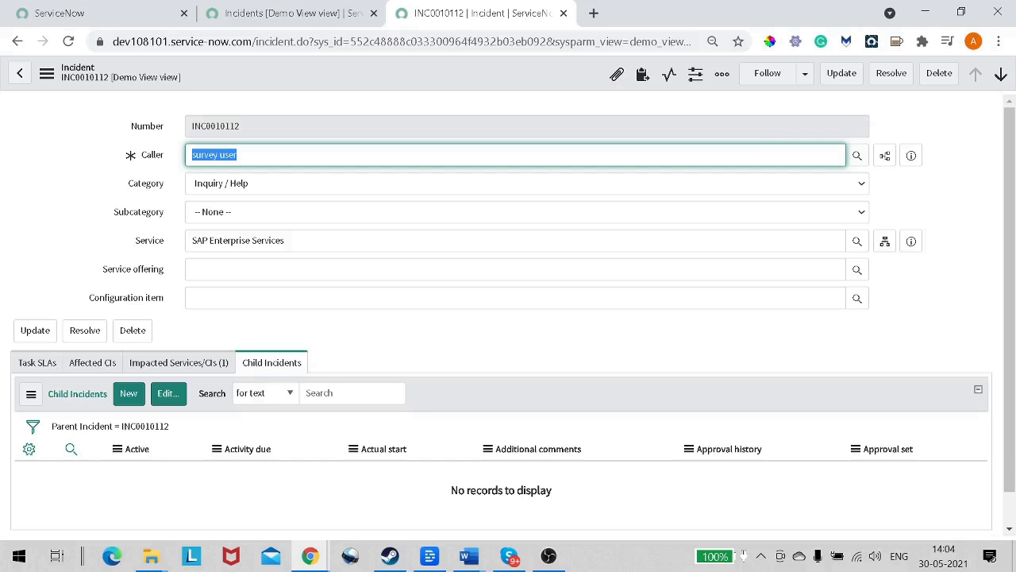
left_click(549, 555)
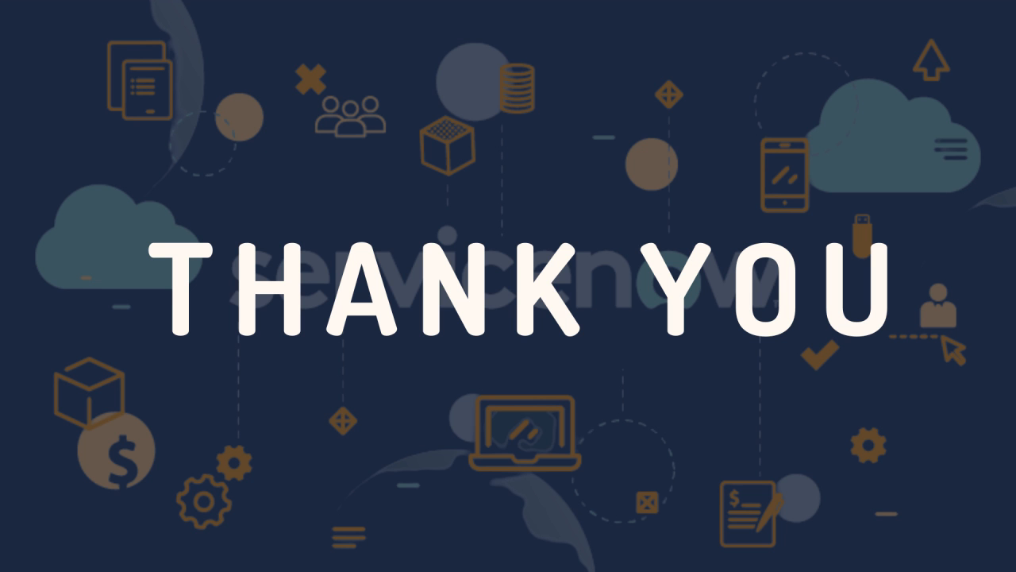